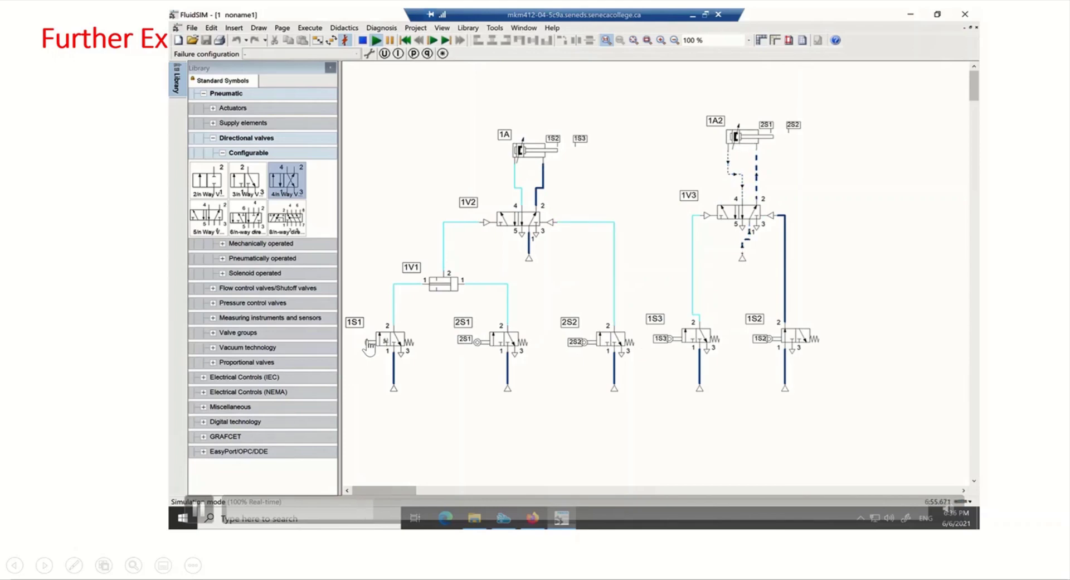
Step: Actuate the 1S1 push-button valve in the running simulation of the two-cylinder circuit
left_click(369, 348)
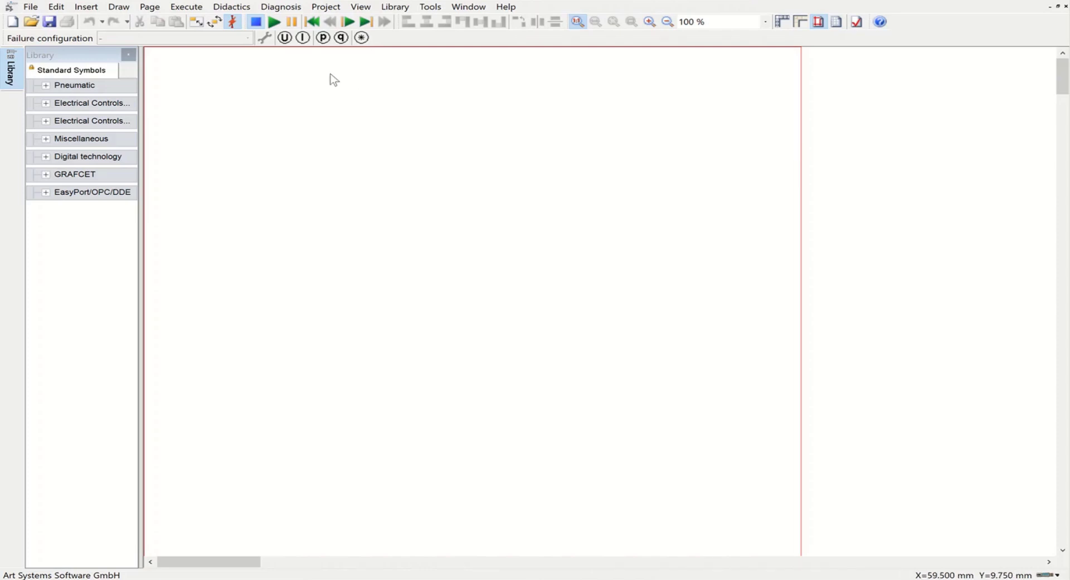
Step: Place two double acting cylinders side by side along the upper edge of the empty drawing
double_click(53, 85)
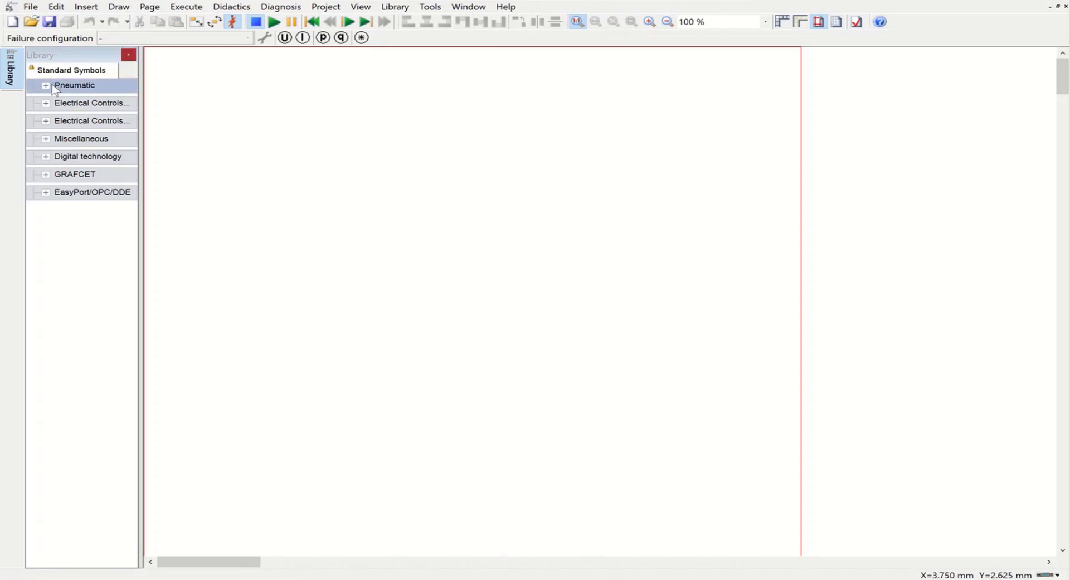
left_click(60, 104)
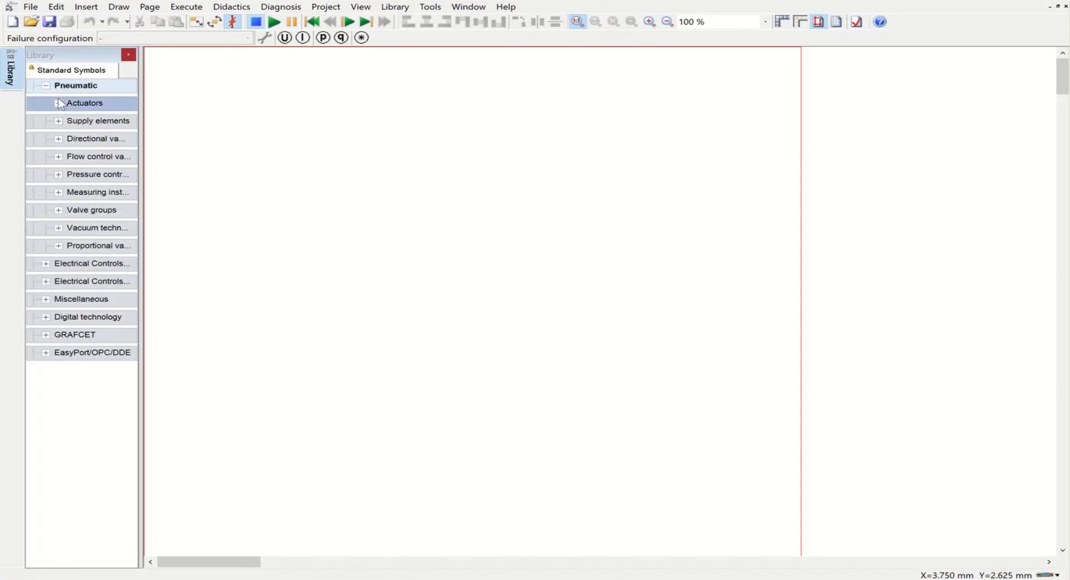
left_click(59, 103)
left_click_drag(47, 180, 338, 102)
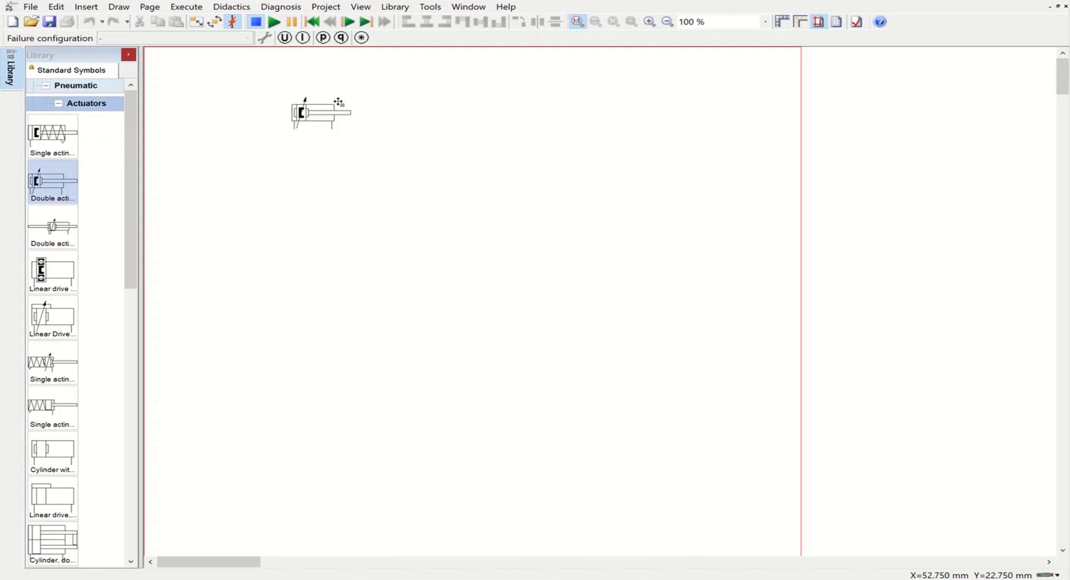
left_click_drag(52, 180, 615, 106)
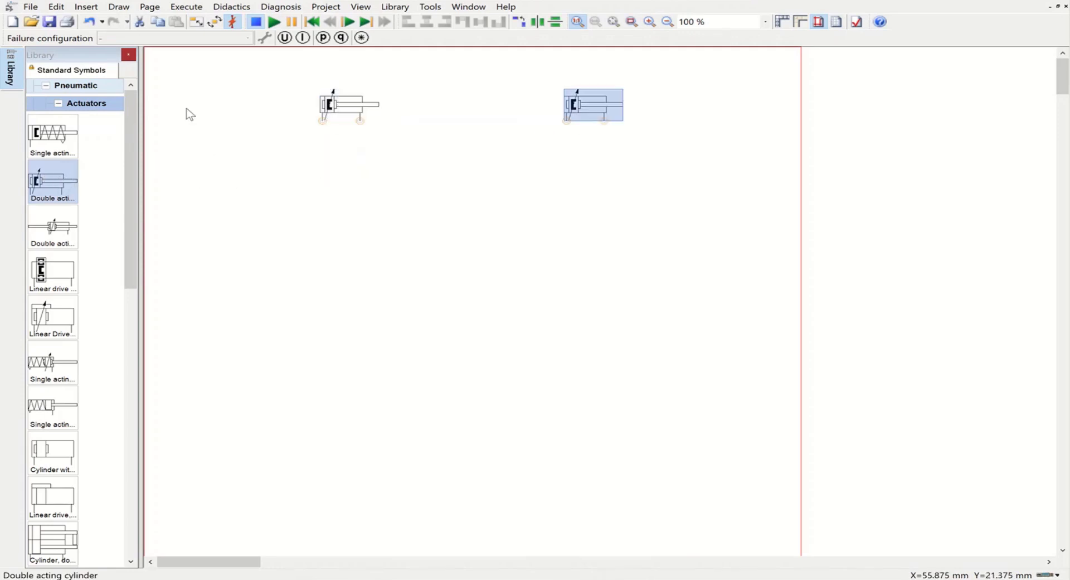
Step: Place a compressed air supply, a simplified air service unit and a manifold in the lower area beneath the first cylinder
left_click(60, 103)
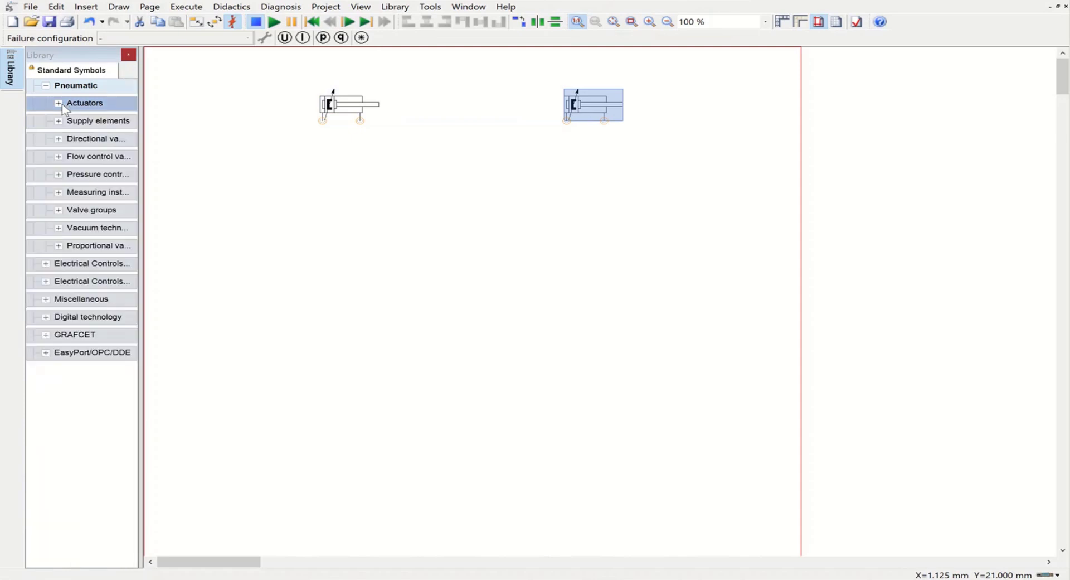
left_click(59, 121)
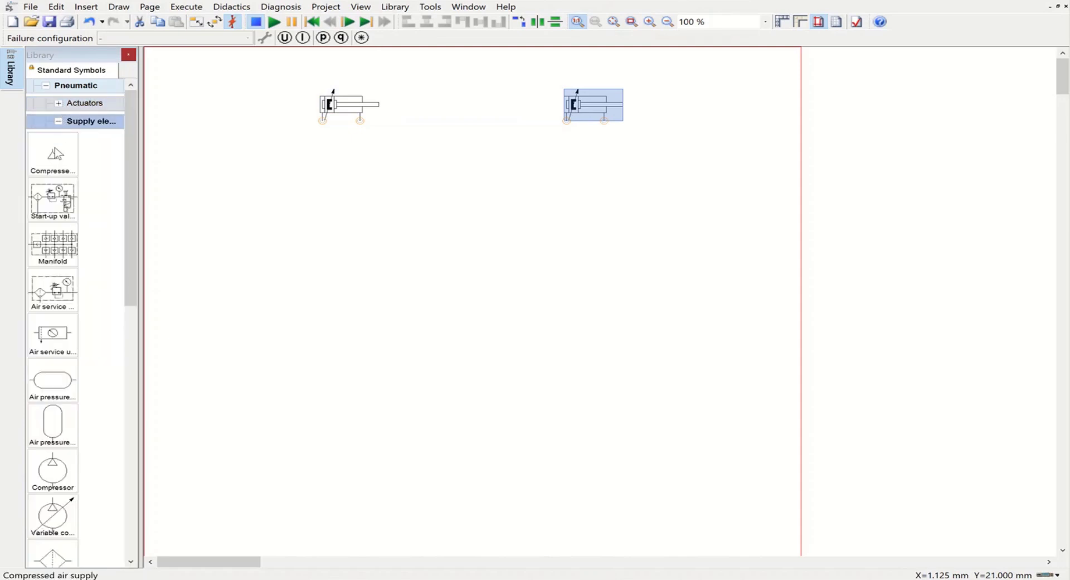
left_click_drag(56, 153, 191, 460)
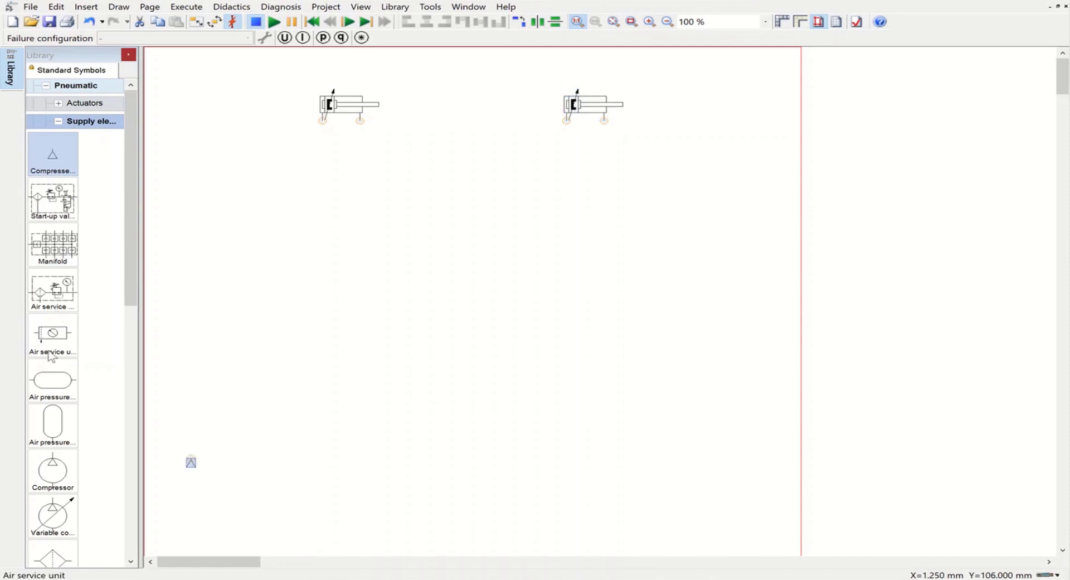
mouse_move(52, 379)
left_mouse_down()
mouse_move(223, 399)
mouse_move(53, 375)
left_mouse_up()
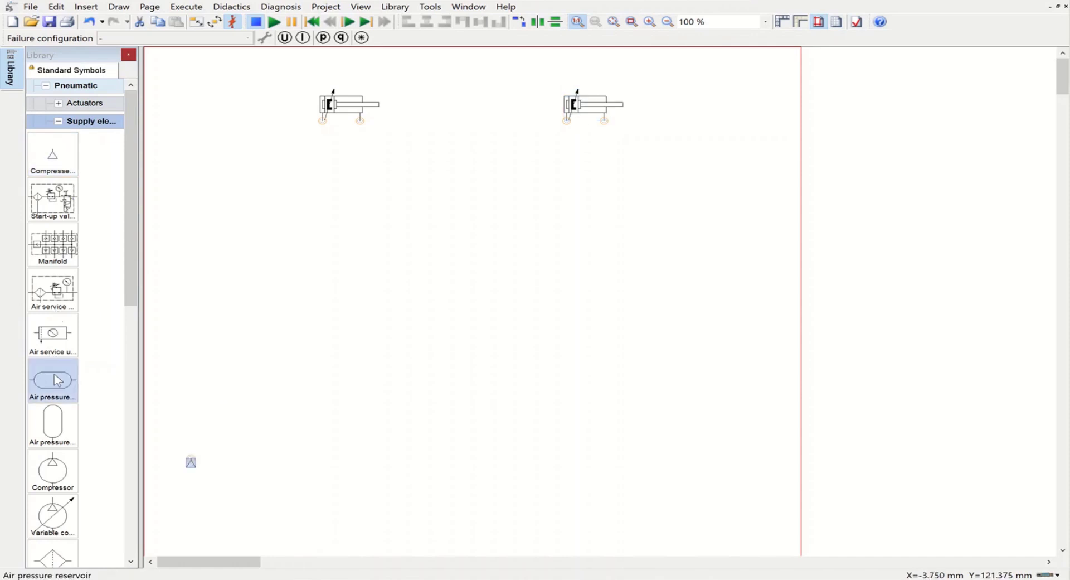
left_click_drag(52, 334, 237, 422)
left_click_drag(53, 246, 370, 355)
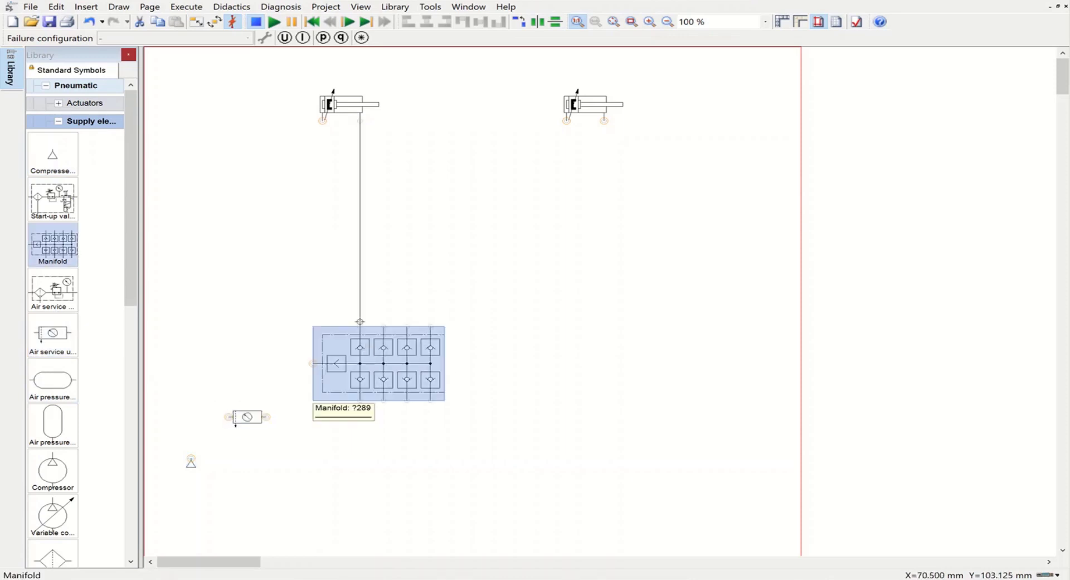
Step: Delete the pneumatic line between the first cylinder and the manifold
left_click(360, 316)
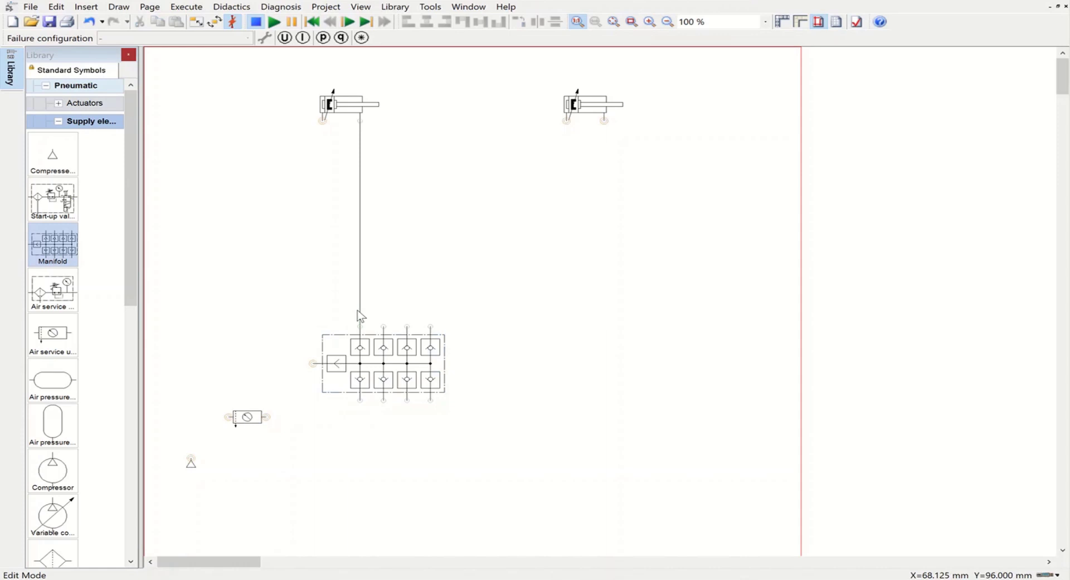
left_click(361, 311)
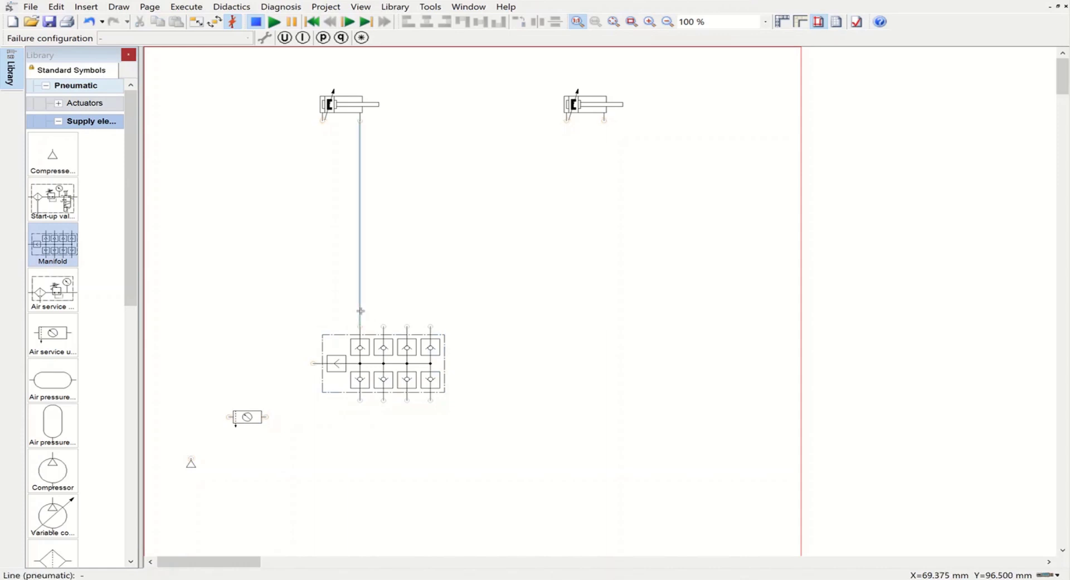
key("Delete")
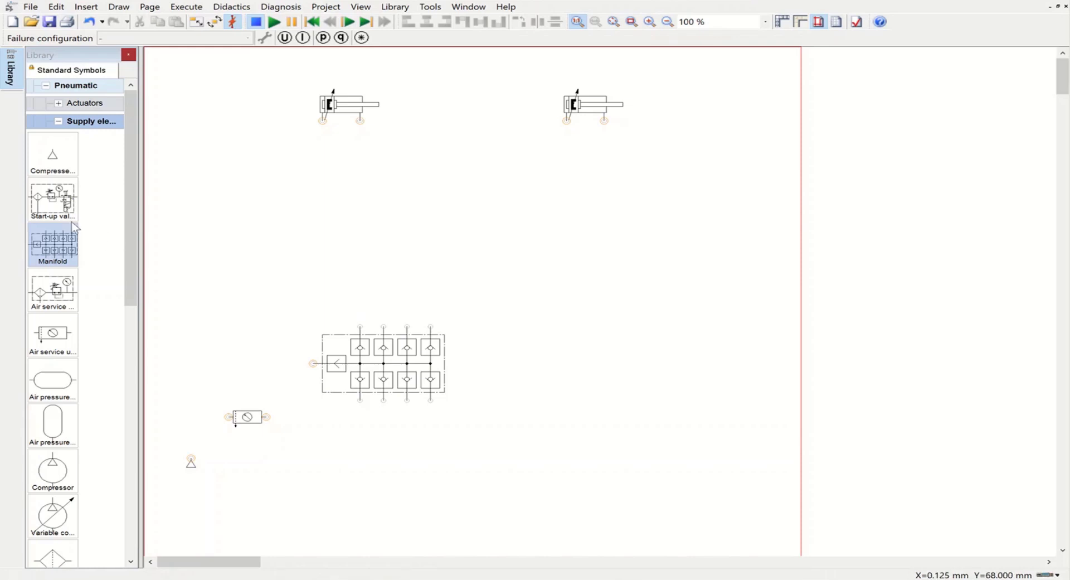
Step: Place a second manifold, simplified air service unit and compressed air supply beneath the second cylinder
left_click_drag(61, 248, 600, 357)
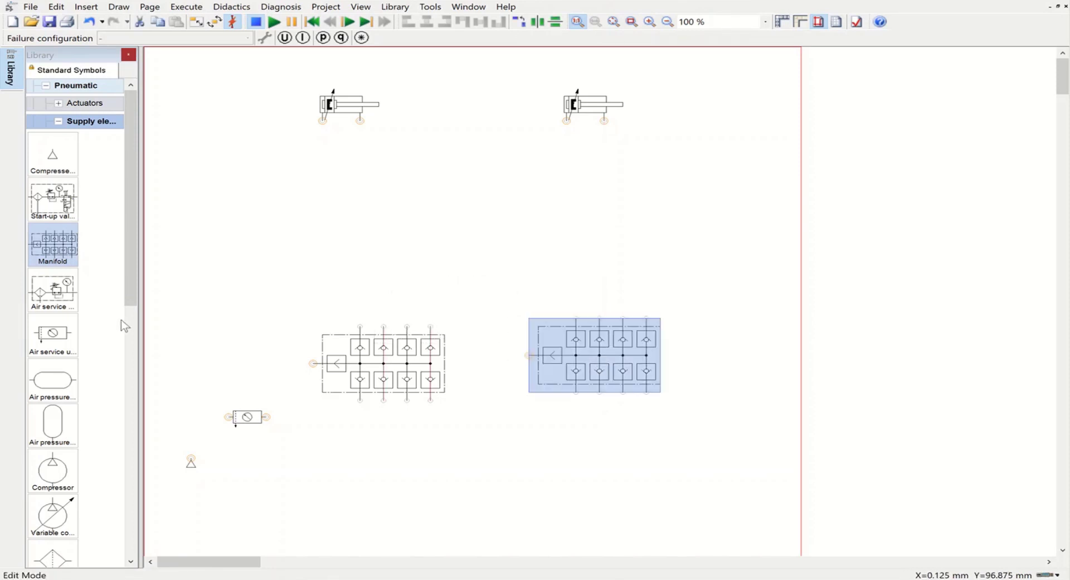
left_click_drag(53, 334, 510, 425)
left_click_drag(53, 156, 412, 496)
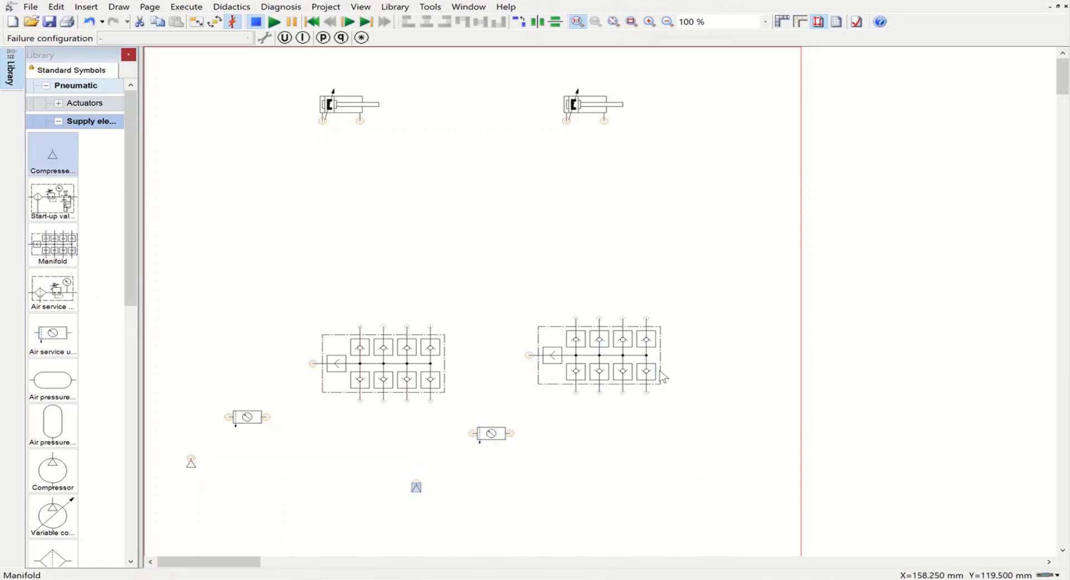
Step: Move the second manifold and air service unit down and to the right, and its compressed air supply slightly down
left_click_drag(619, 360, 656, 389)
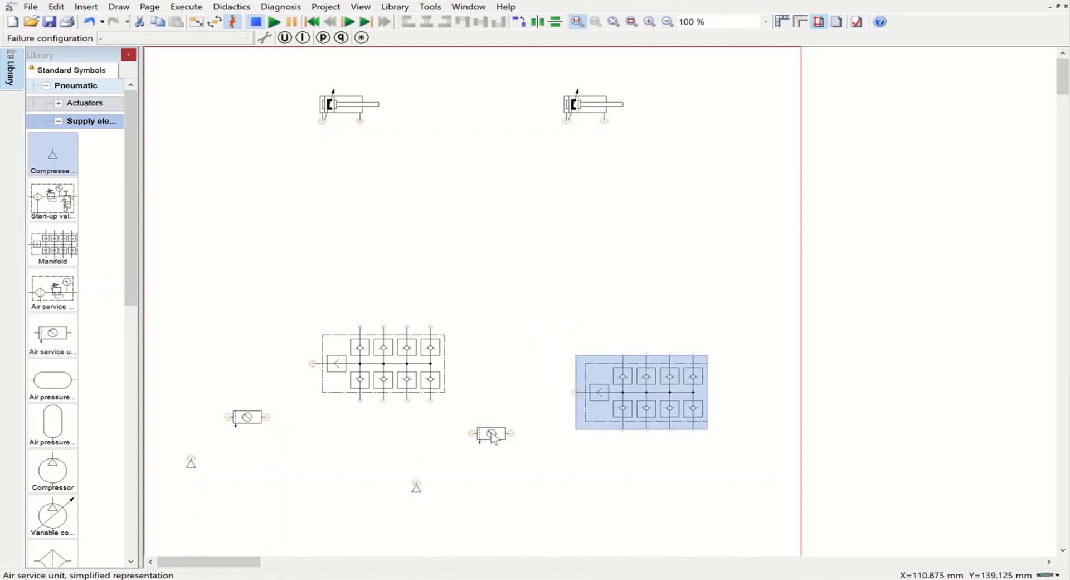
left_click_drag(493, 438, 512, 463)
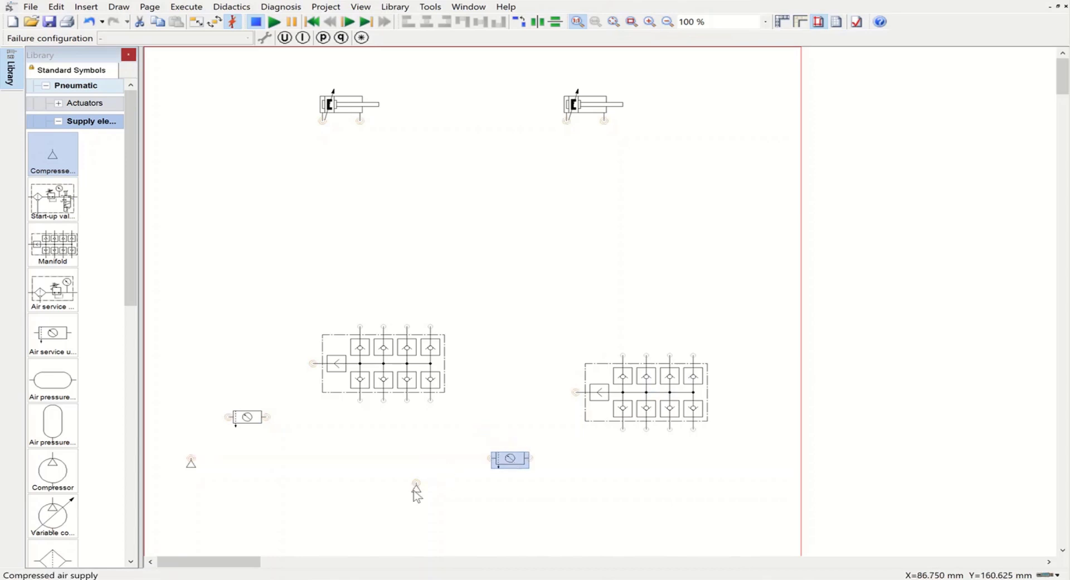
left_click_drag(414, 490, 418, 510)
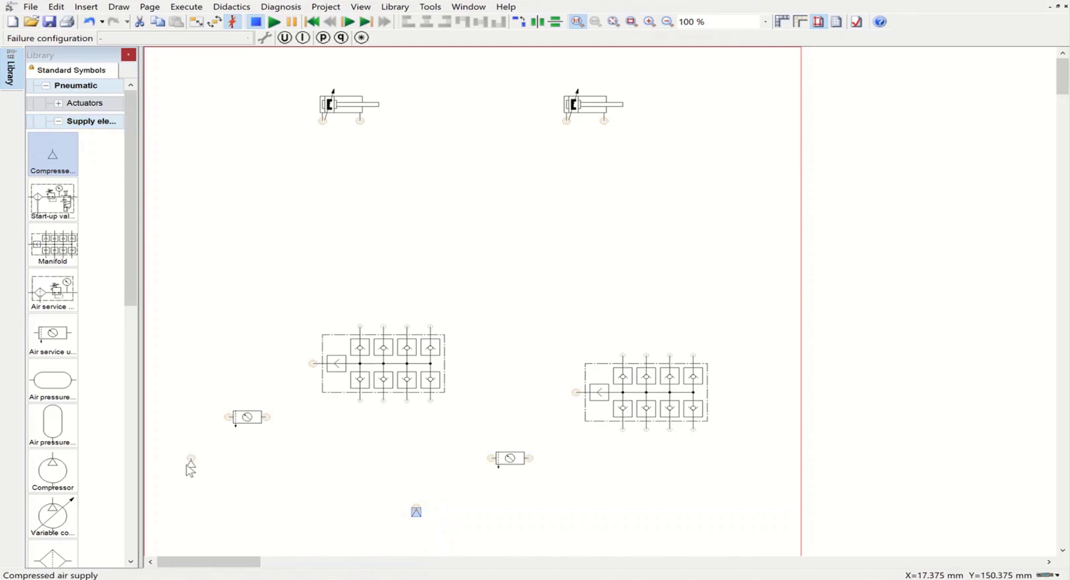
Step: Move the first compressed air supply and air service unit down, and the first manifold slightly down and left
left_click_drag(190, 470, 190, 500)
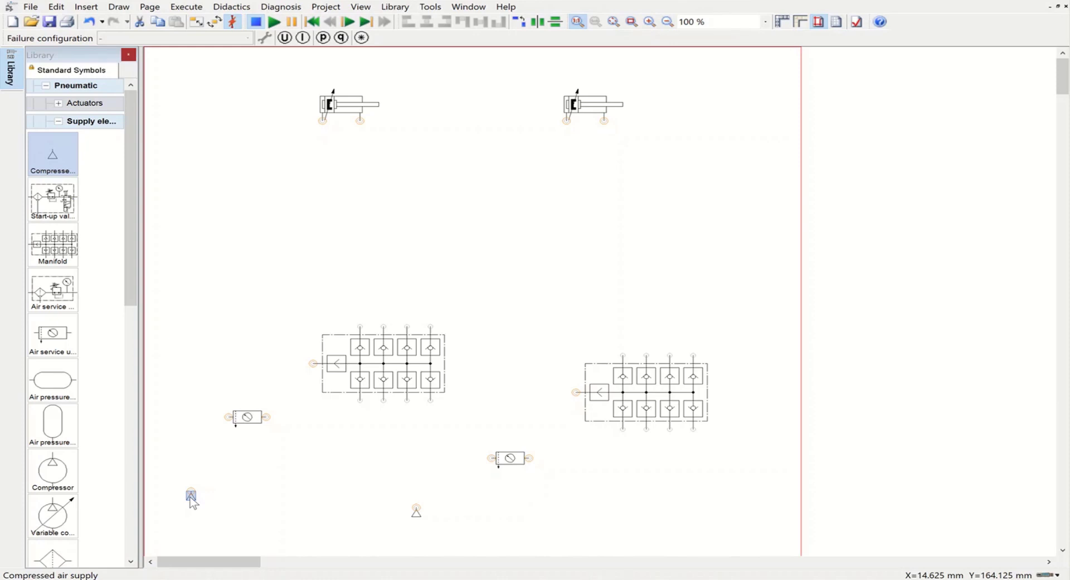
mouse_move(245, 422)
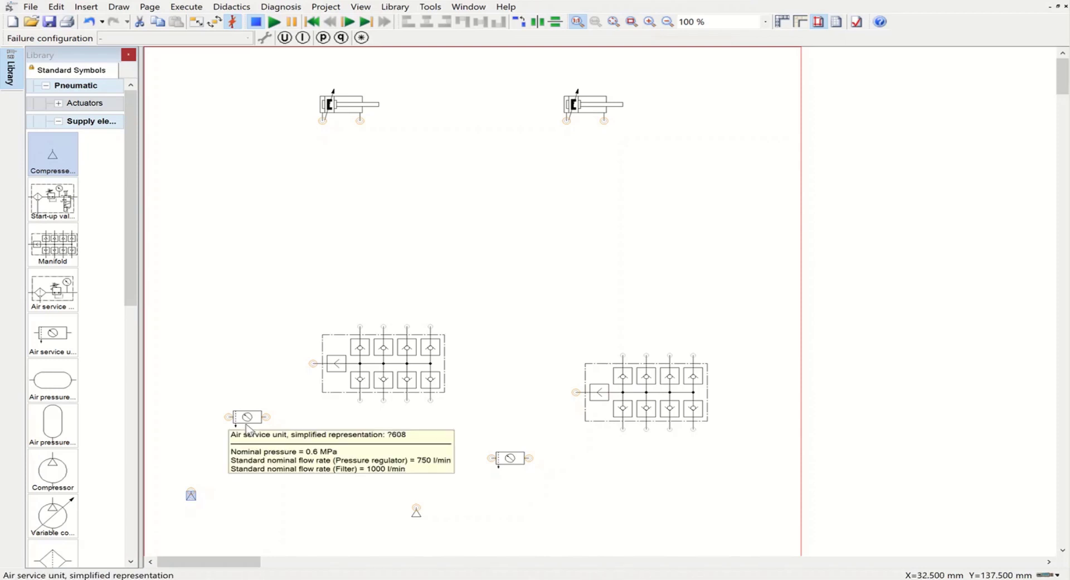
left_click_drag(246, 422, 245, 446)
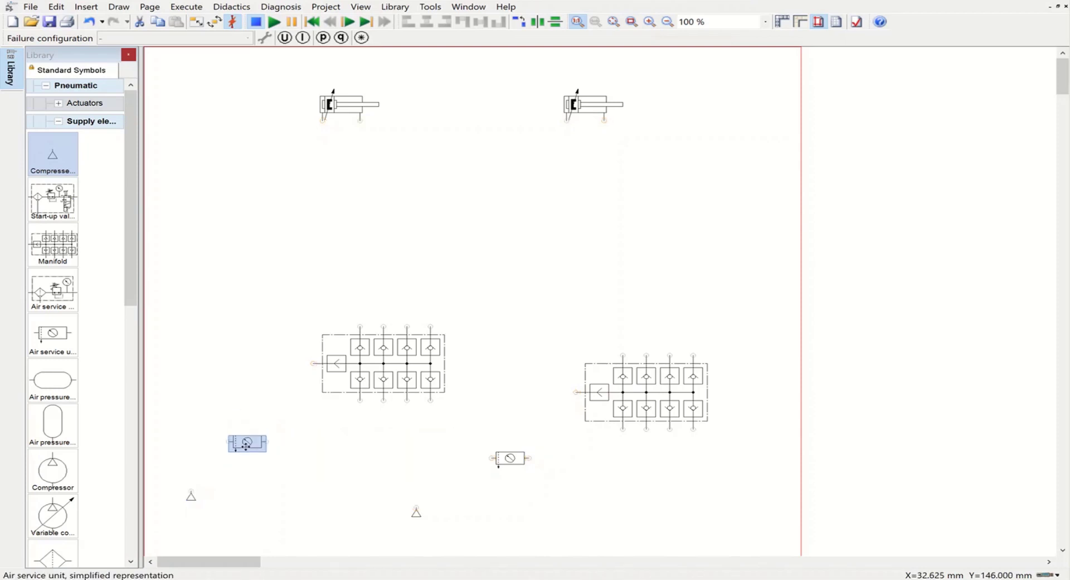
left_click(389, 373)
left_click_drag(388, 373, 375, 386)
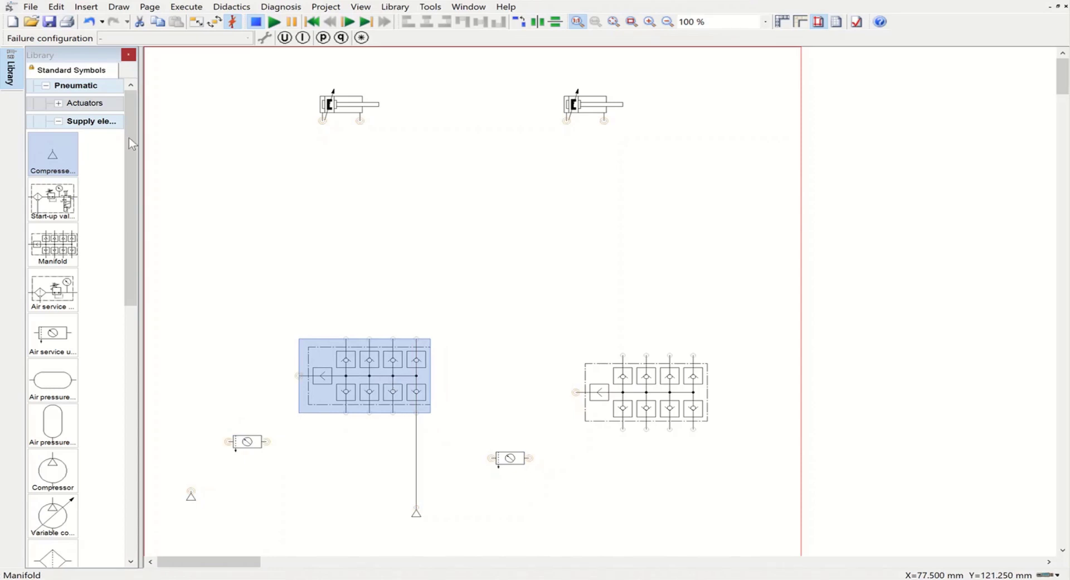
Step: Place five configurable 3/n way valves in a row above the two manifolds
left_click(60, 122)
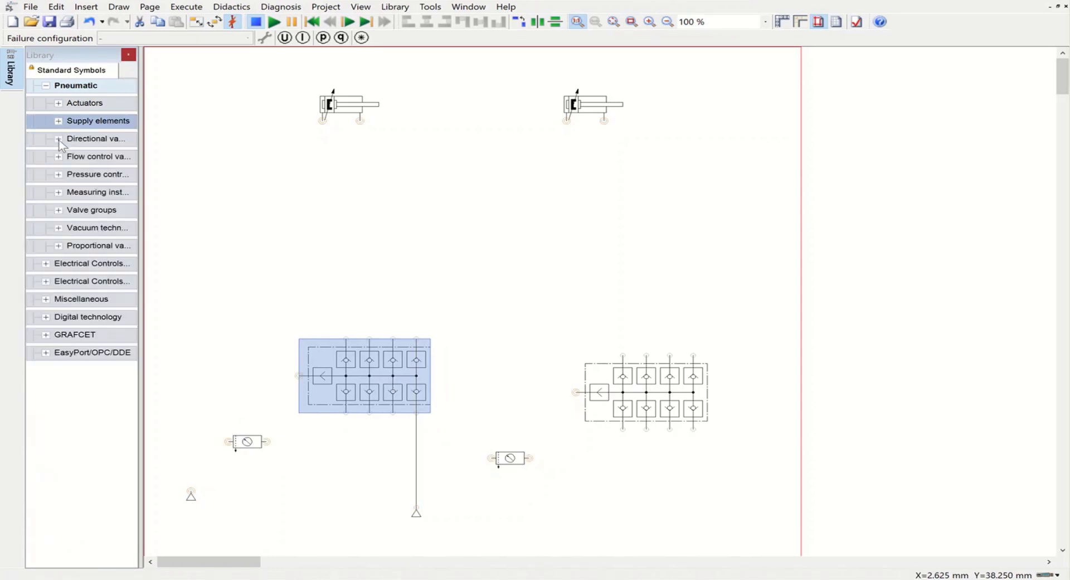
left_click(59, 140)
left_click(58, 139)
left_click(68, 157)
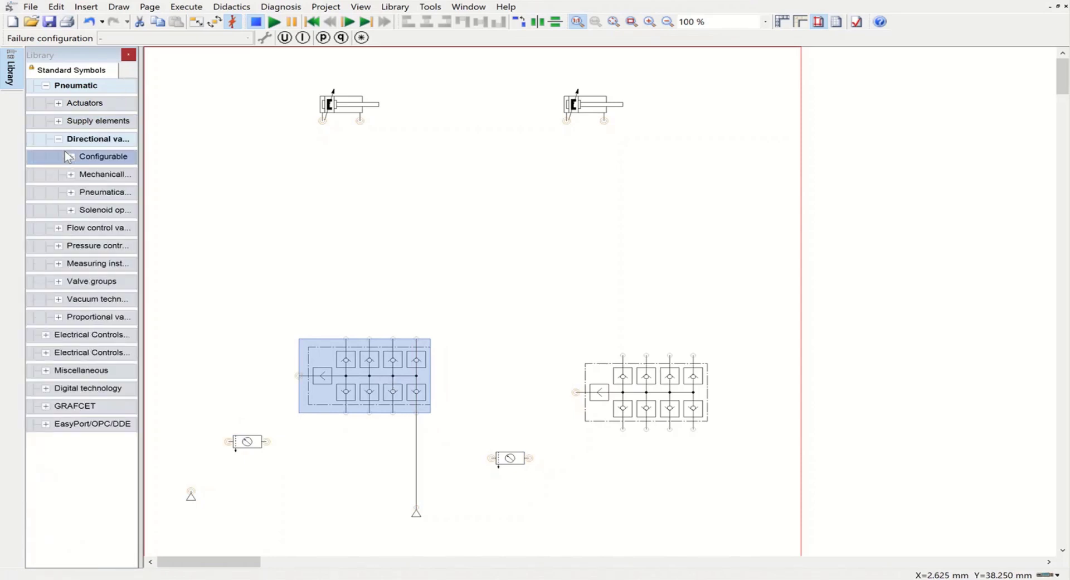
left_click(71, 158)
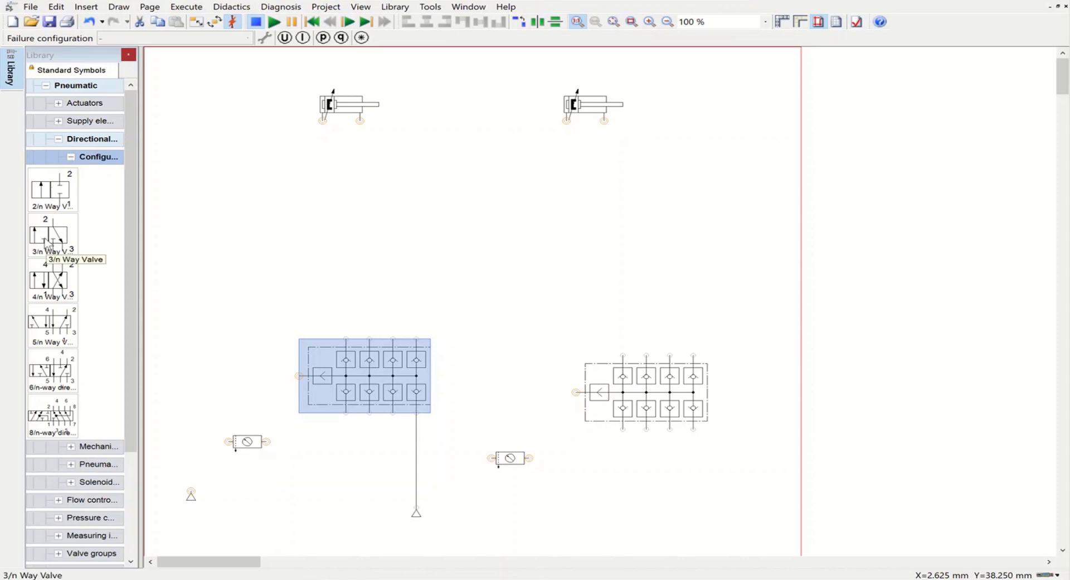
left_click_drag(49, 240, 450, 262)
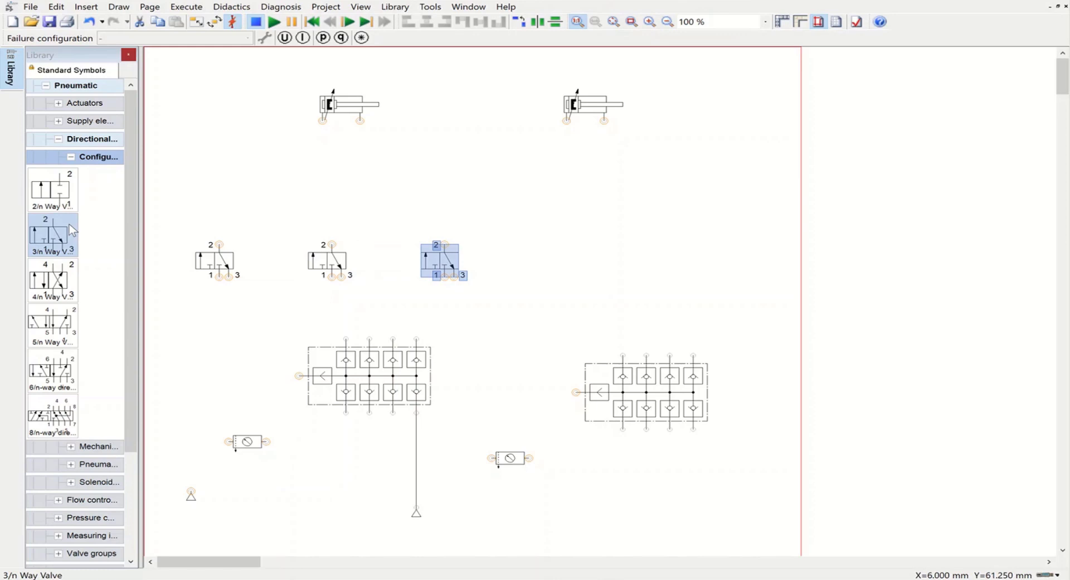
left_click_drag(73, 229, 585, 252)
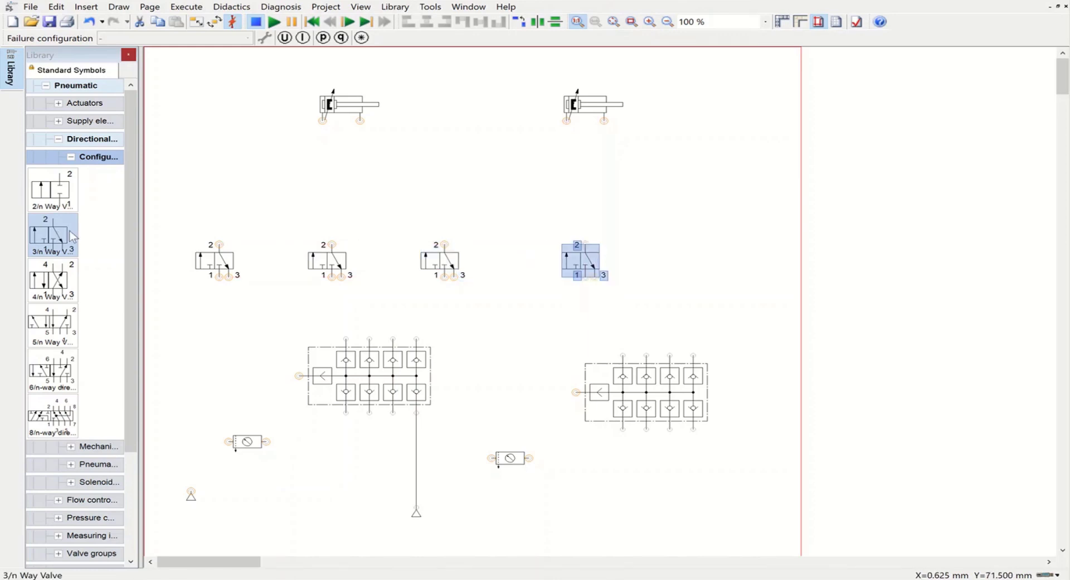
left_click_drag(72, 235, 711, 259)
Step: Shift the second cylinder further right and place a configurable 5/n way valve beneath each cylinder
left_click_drag(590, 111, 655, 120)
left_click_drag(54, 322, 354, 169)
left_click_drag(56, 324, 659, 233)
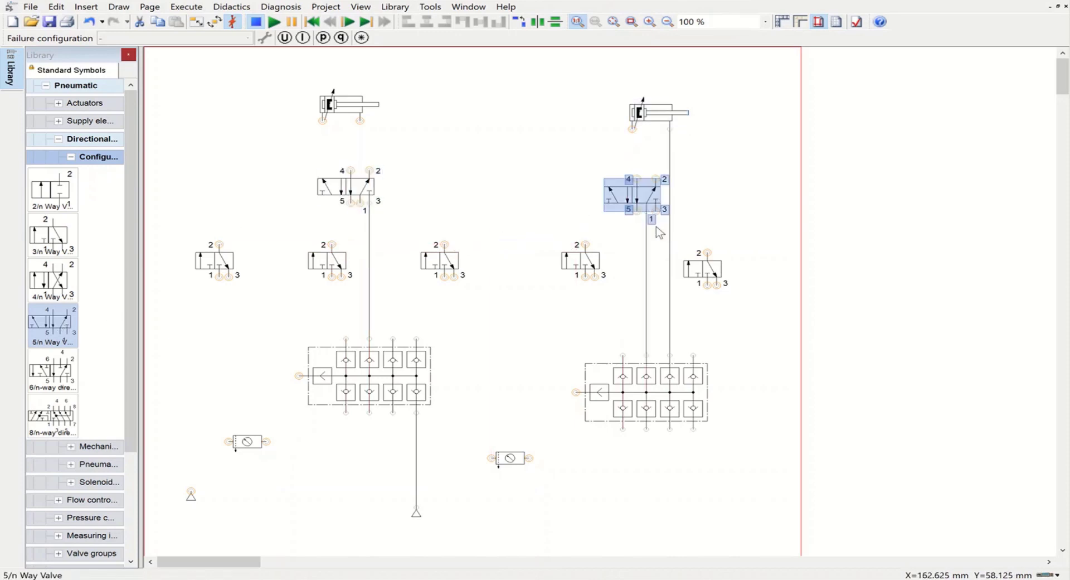
Step: Delete the two lines running into the second manifold from the second cylinder and its 5/n way valve
left_click(670, 258)
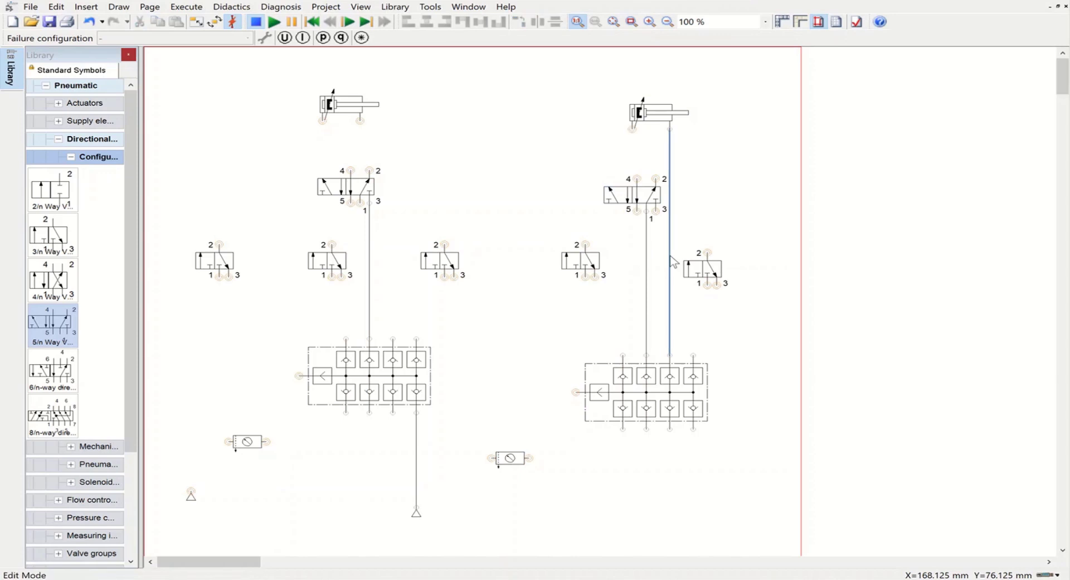
key("Delete")
left_click(646, 260)
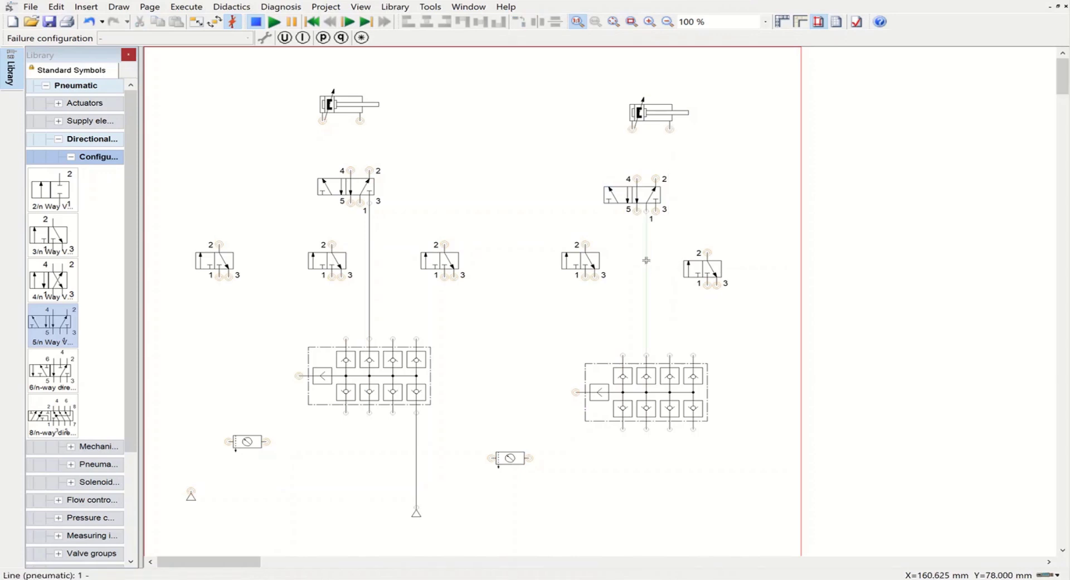
left_click(647, 260)
key("Delete")
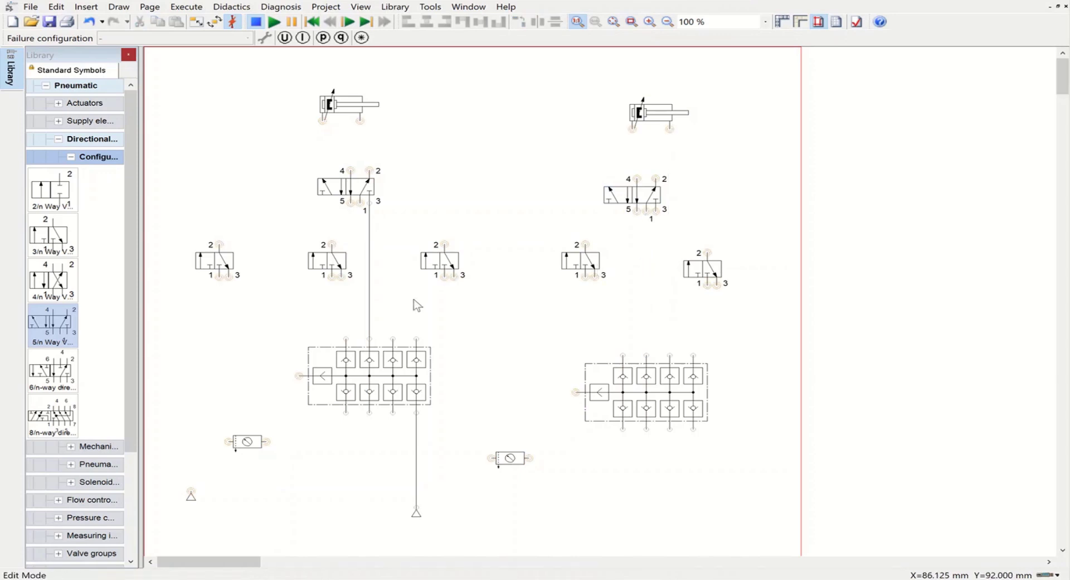
Step: Delete the lines joining the first manifold to the first 5/n way valve and to the second compressed air supply
left_click(369, 299)
key("Delete")
left_click(415, 425)
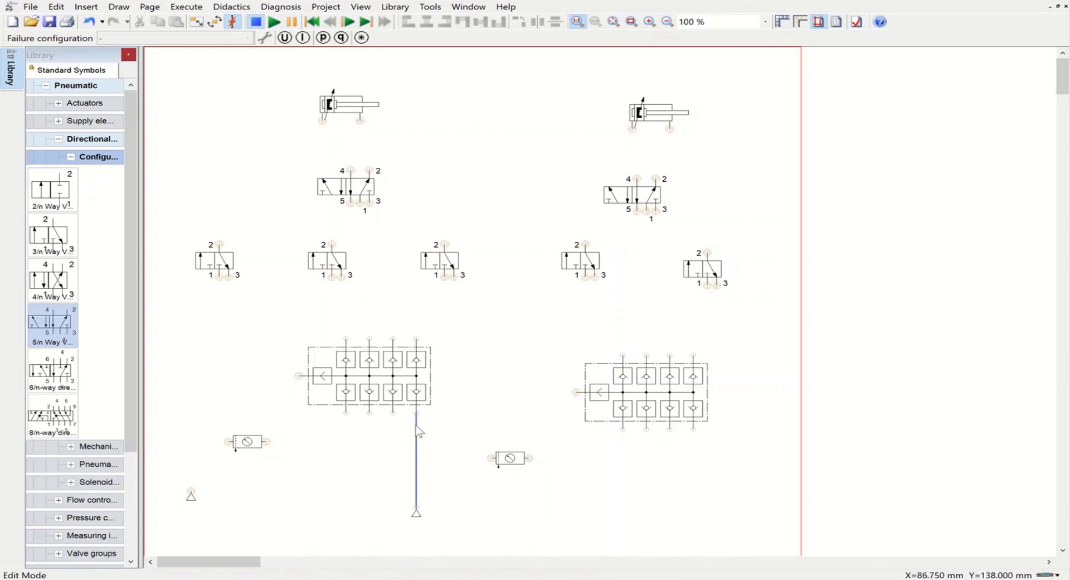
key("Delete")
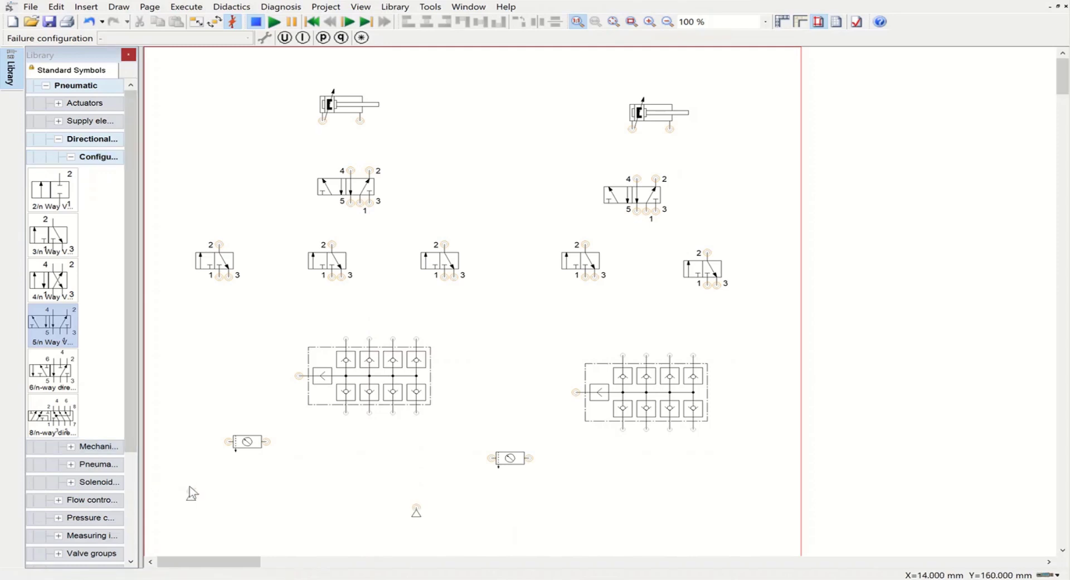
Step: Connect the first compressed air supply to its air service unit, and that unit's outlet to the first manifold's inlet
left_click_drag(191, 492, 228, 443)
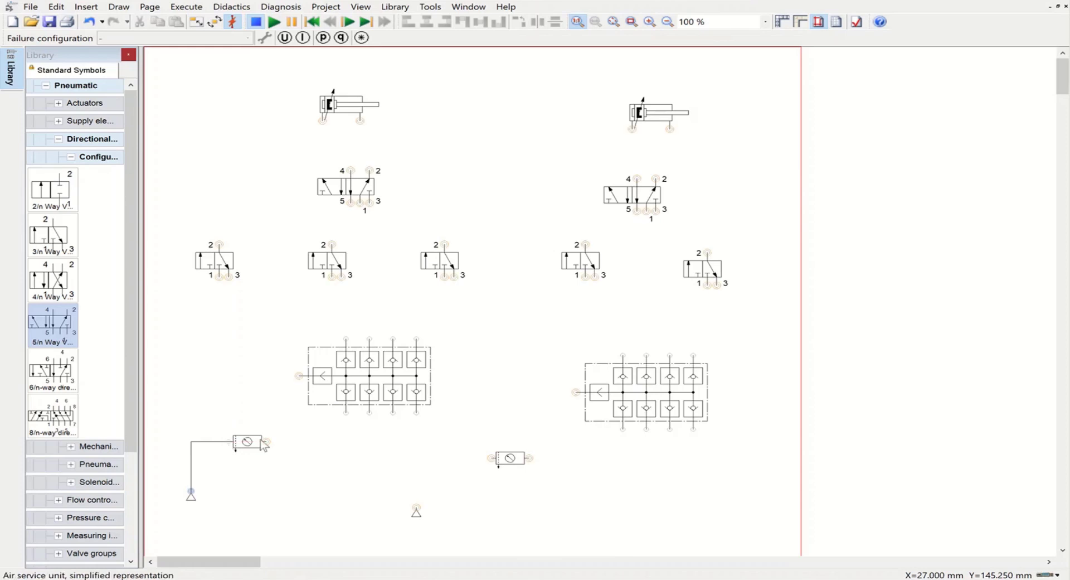
left_click_drag(294, 391, 301, 376)
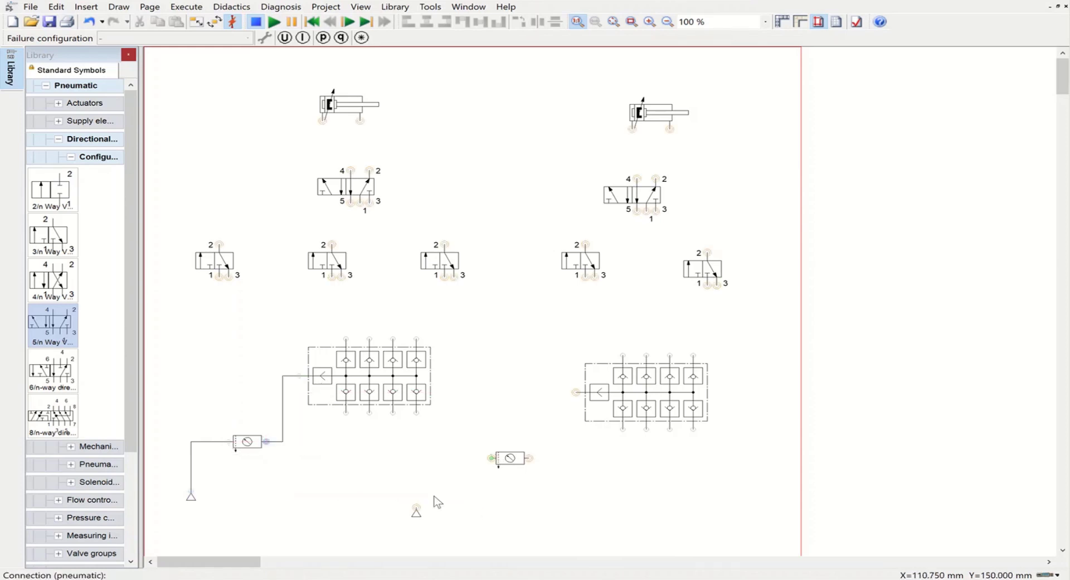
Step: Connect the second compressed air supply to its air service unit, and that unit's outlet to the second manifold's inlet
mouse_move(416, 508)
left_mouse_down()
mouse_move(543, 441)
mouse_move(577, 392)
left_mouse_up()
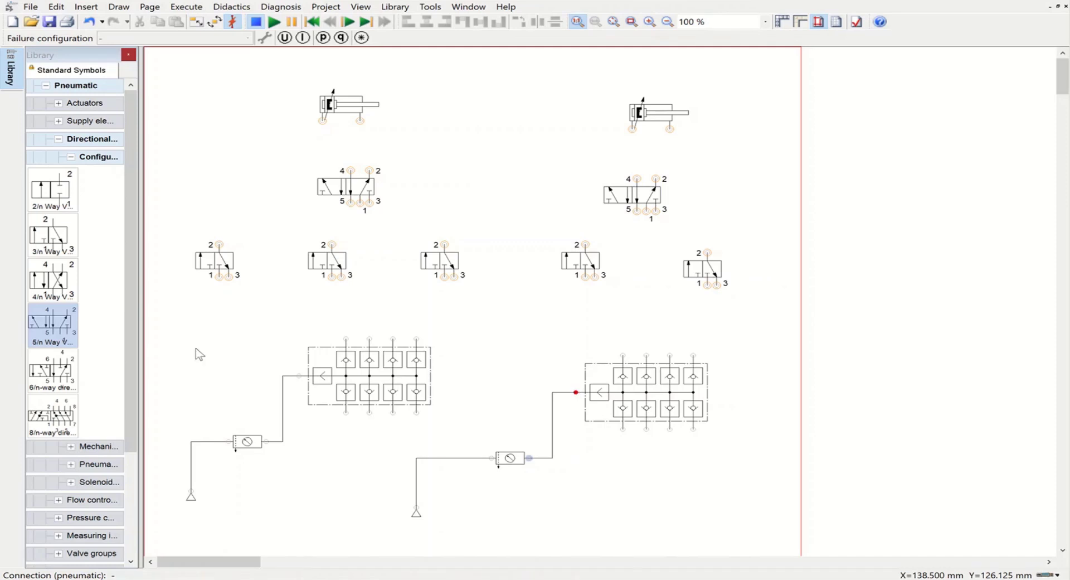
Step: Label the leftmost 3/n way valve 1S1 and give it a manual pushbutton on the left side and a spring return on the right
left_click(206, 263)
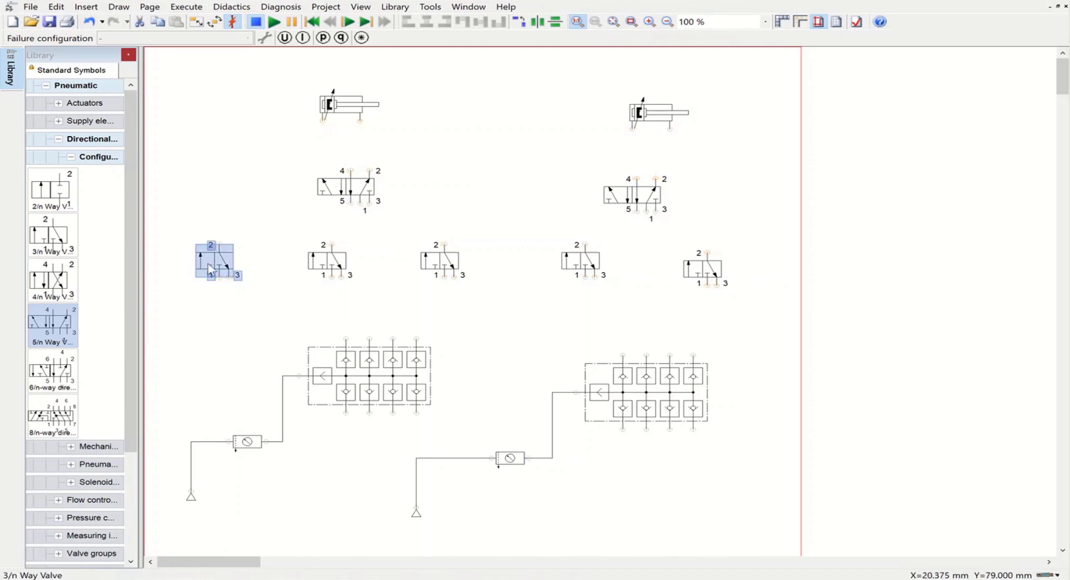
double_click(211, 270)
left_click_drag(591, 204, 524, 208)
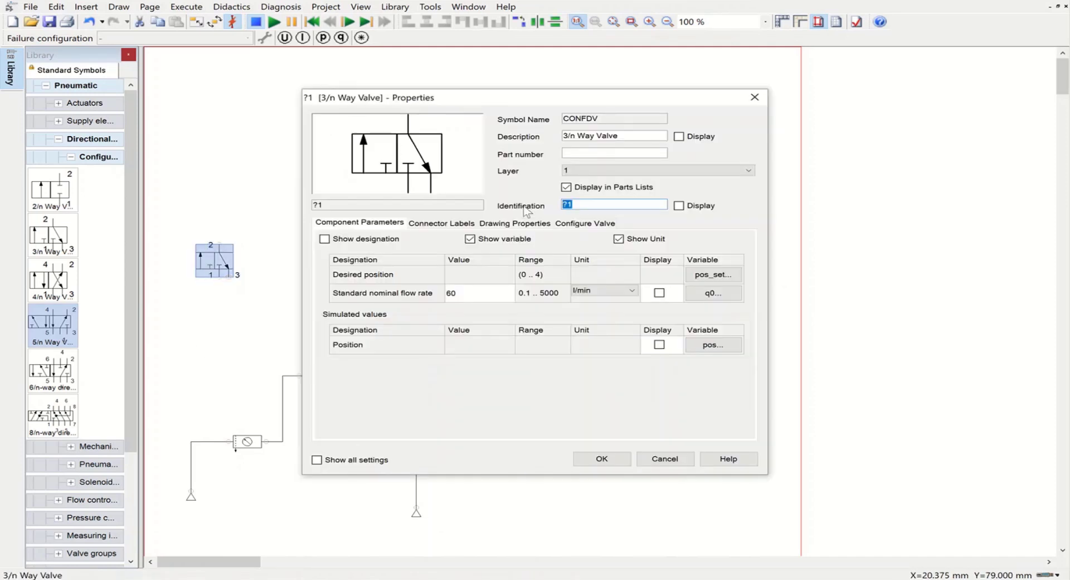
type("1S1")
left_click(579, 222)
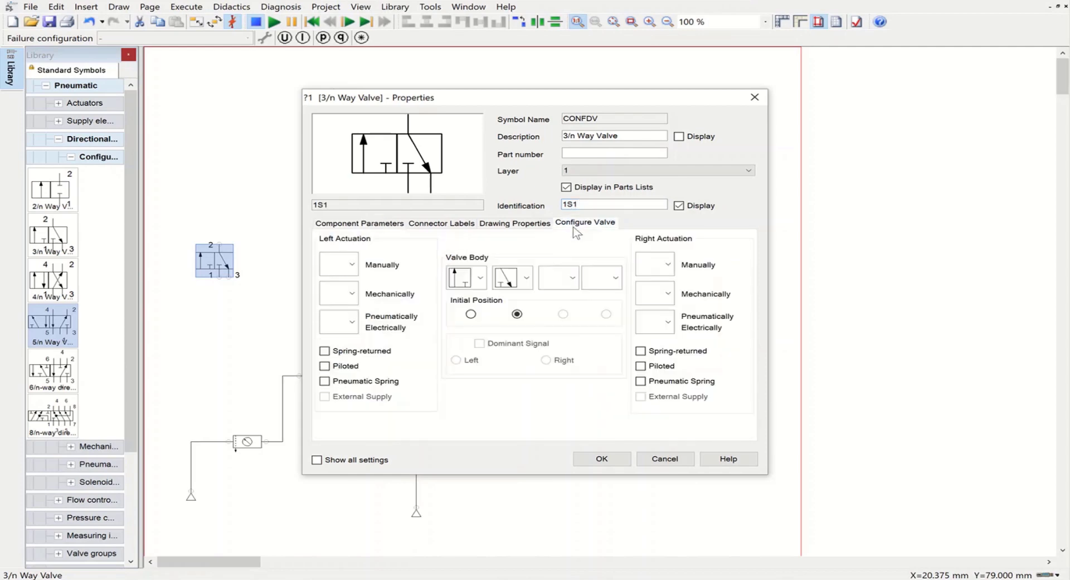
left_click(341, 265)
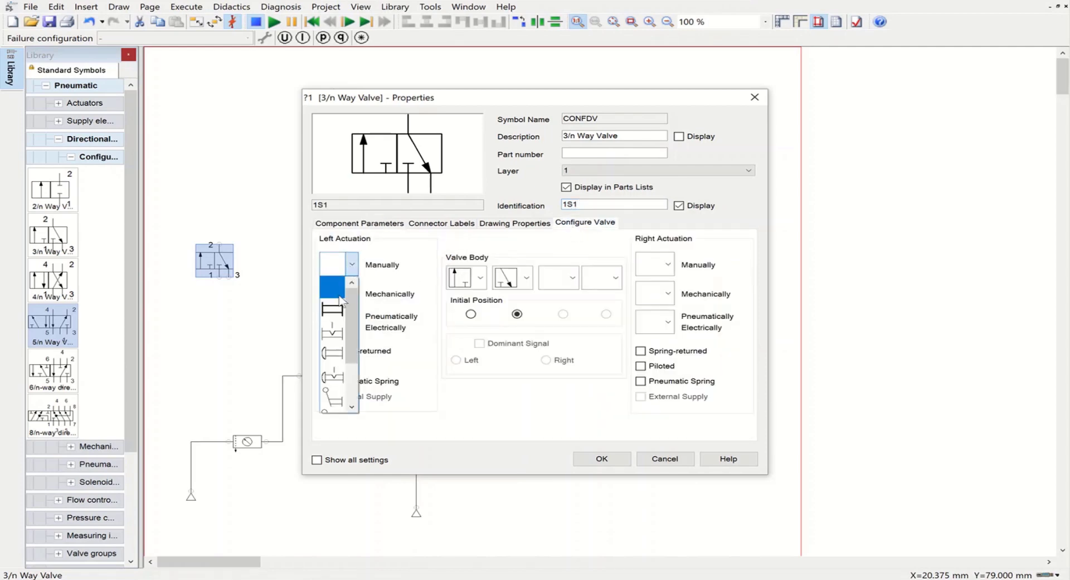
left_click(334, 353)
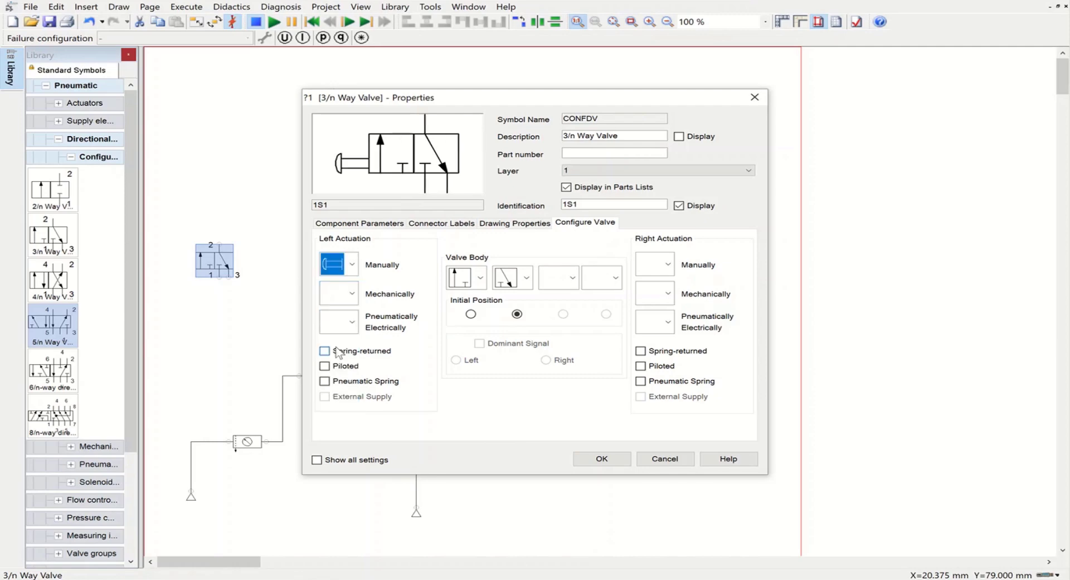
left_click(641, 350)
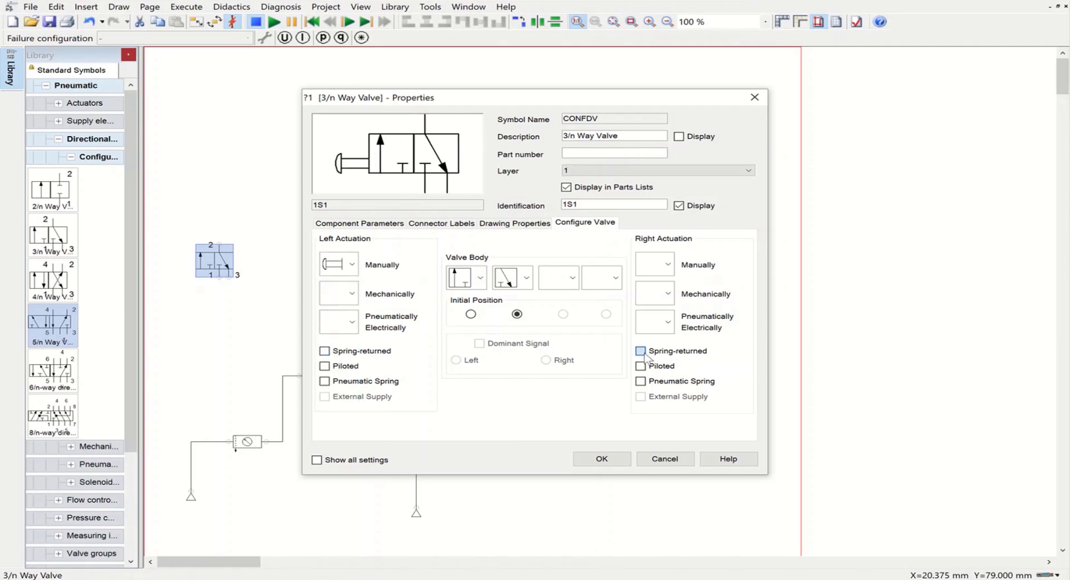
left_click(605, 458)
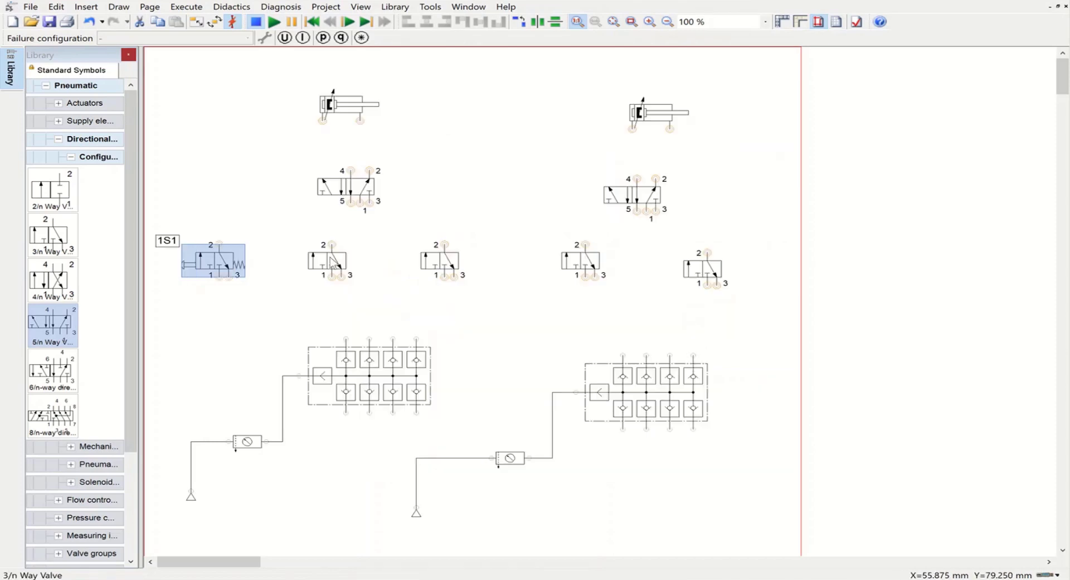
Step: Set the identification of the second 3/n way valve from the left to 2S1
double_click(333, 262)
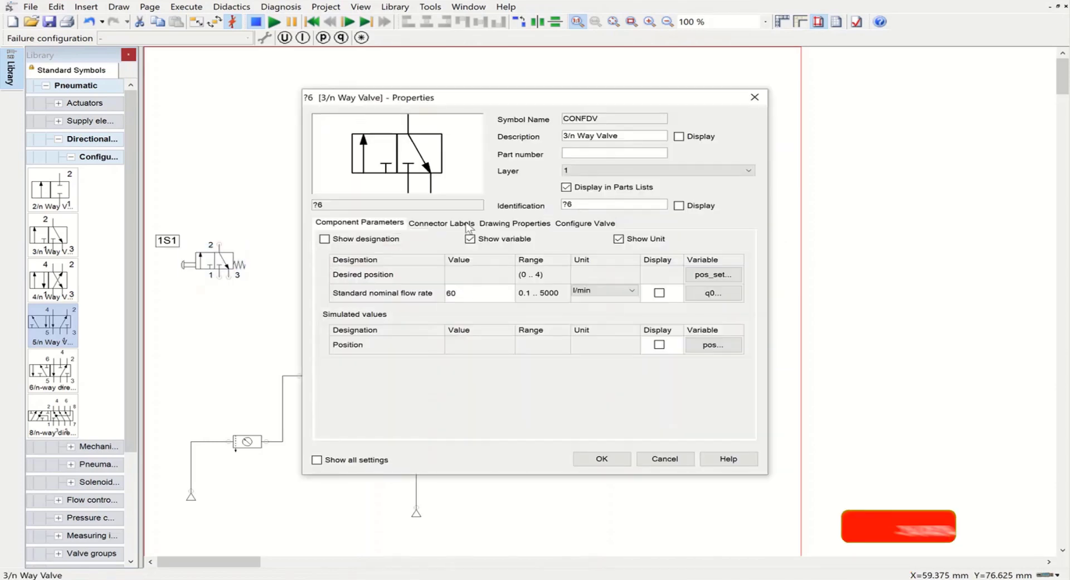
double_click(585, 205)
type("2")
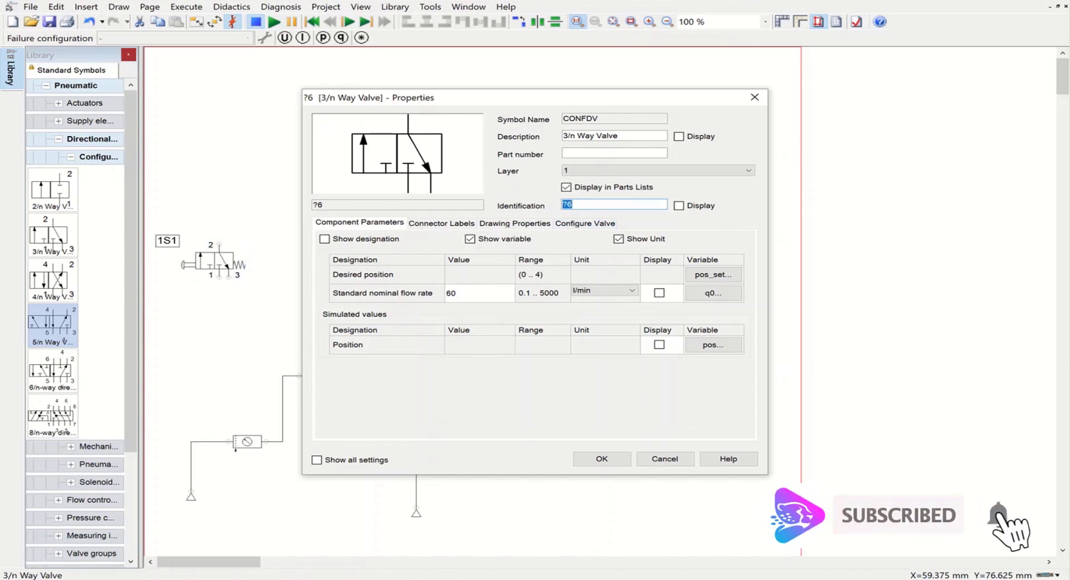
type("S1")
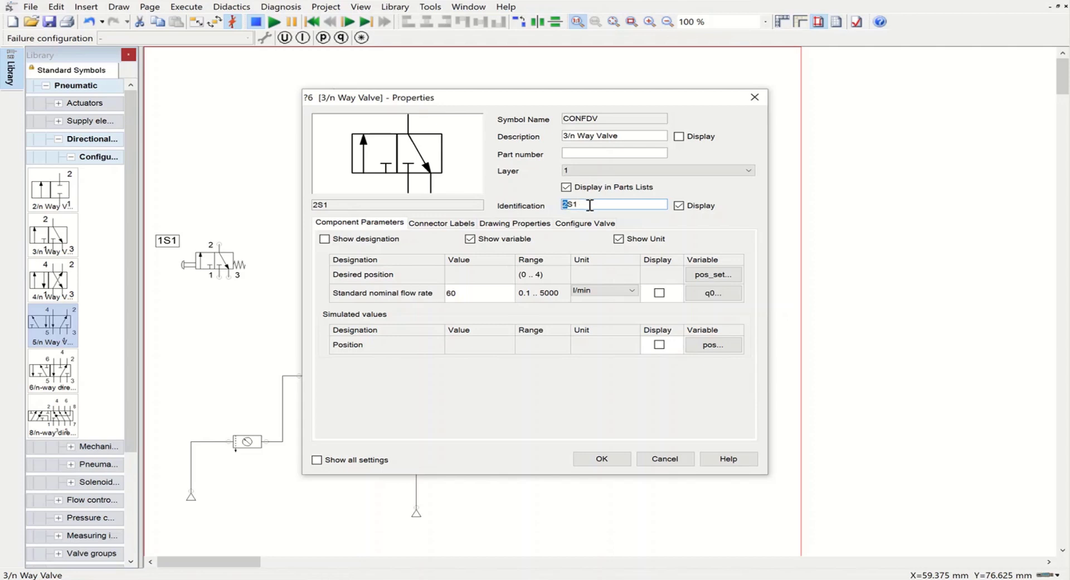
left_click(592, 461)
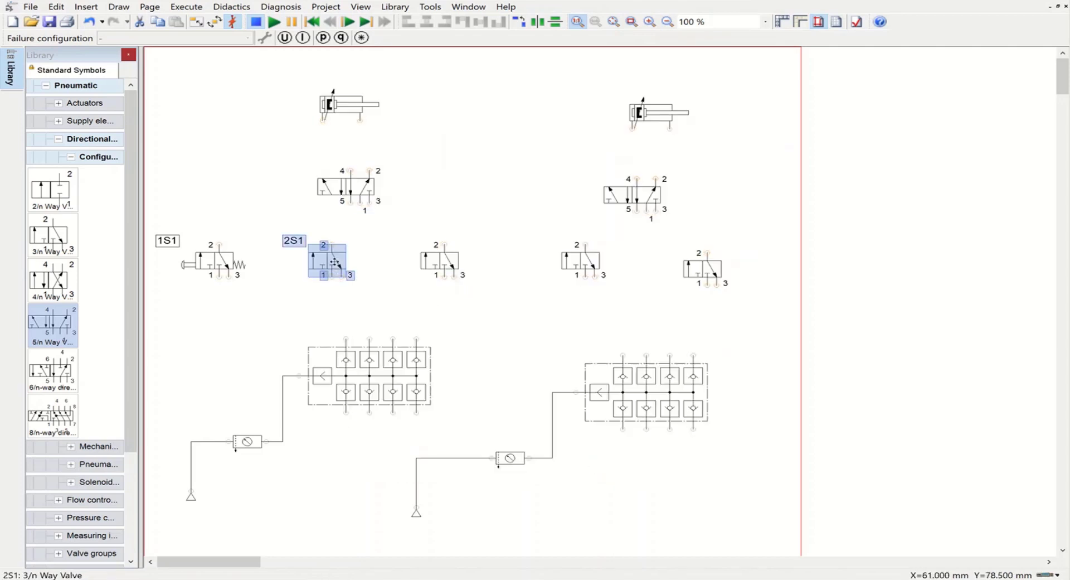
Step: Configure valve 2S1 with a mechanical roller actuation on its left side and a spring return on its right side
double_click(335, 262)
left_click(575, 228)
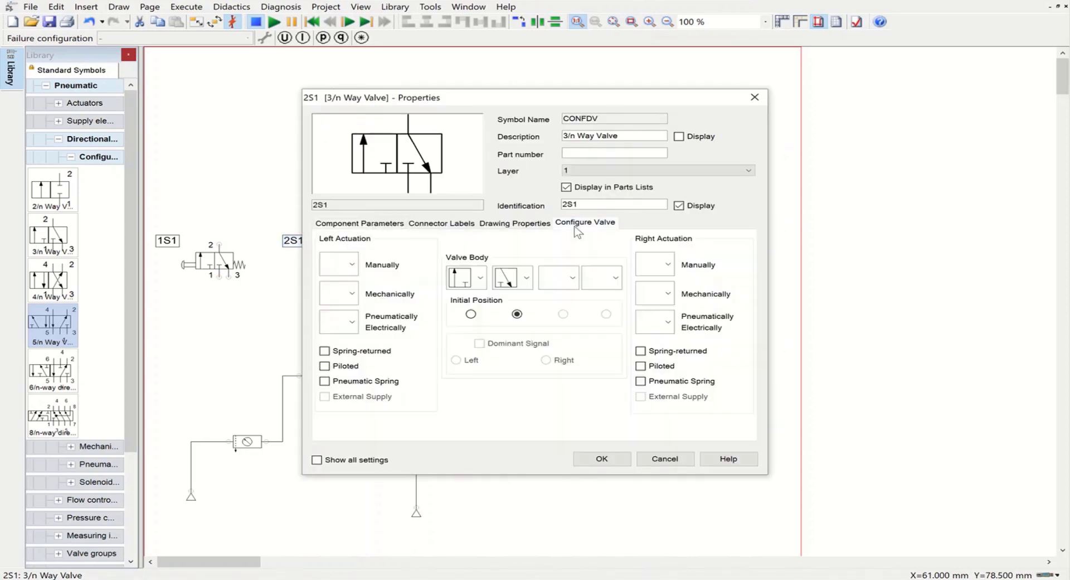
left_click(352, 293)
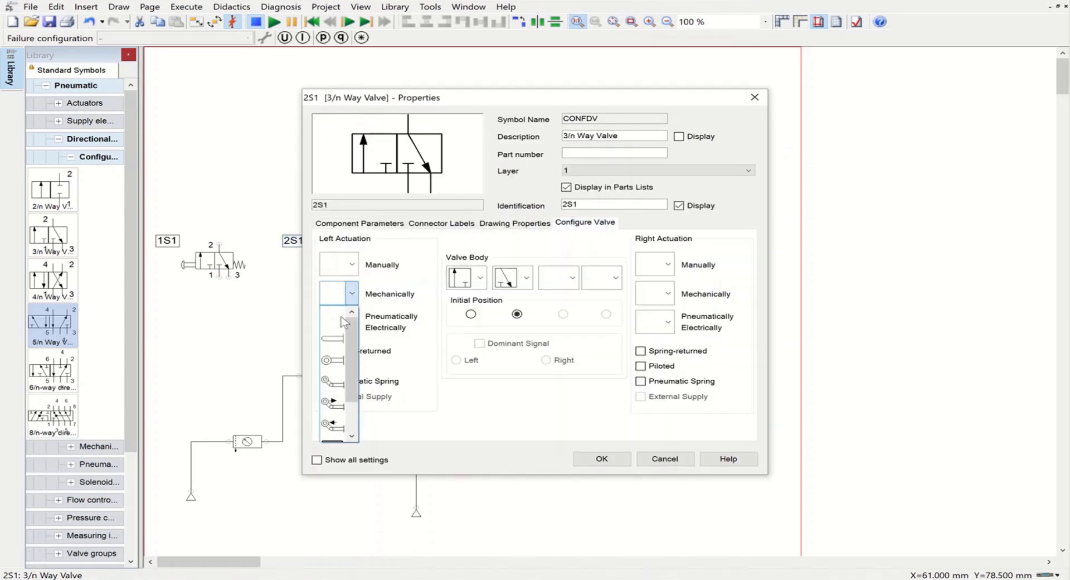
left_click(333, 359)
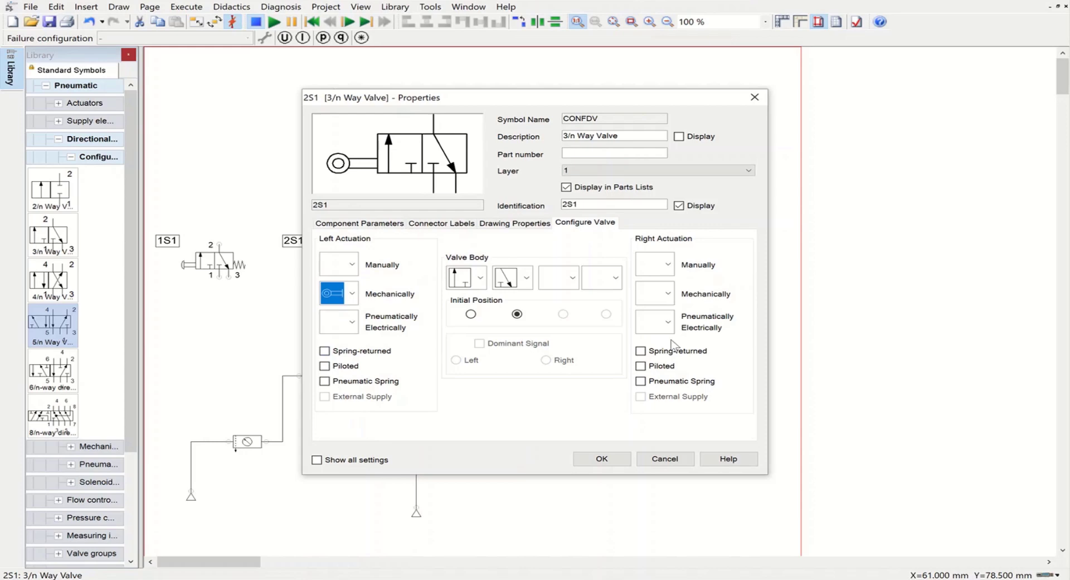
left_click(641, 351)
left_click(600, 458)
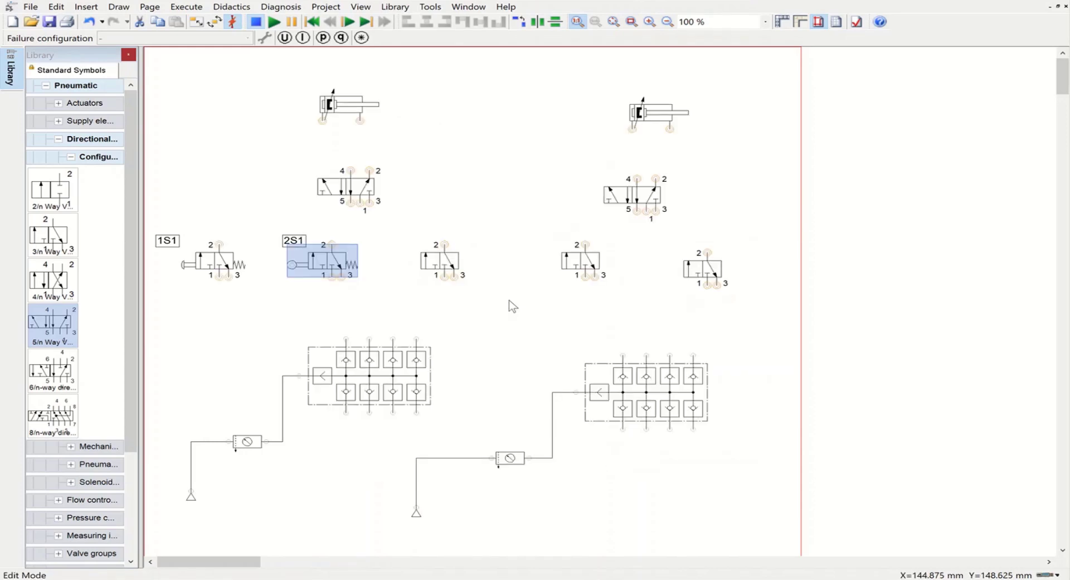
Step: Label the third 3/n way valve 2S2 and give it a mechanical roller on the left side and a spring return on the right
left_click(440, 269)
double_click(437, 261)
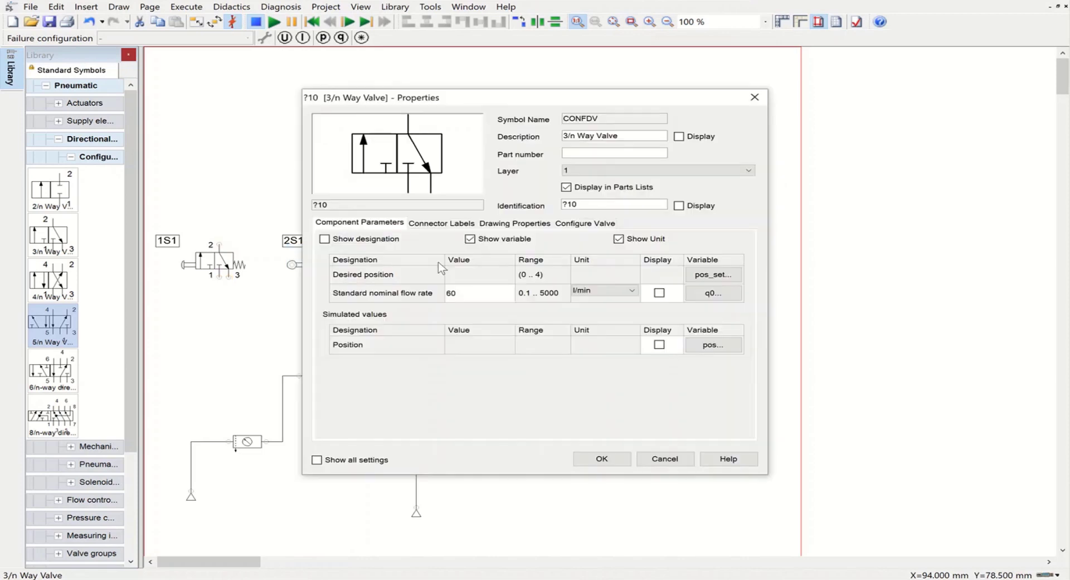
left_click_drag(584, 206, 558, 206)
type("2S2")
left_click(592, 226)
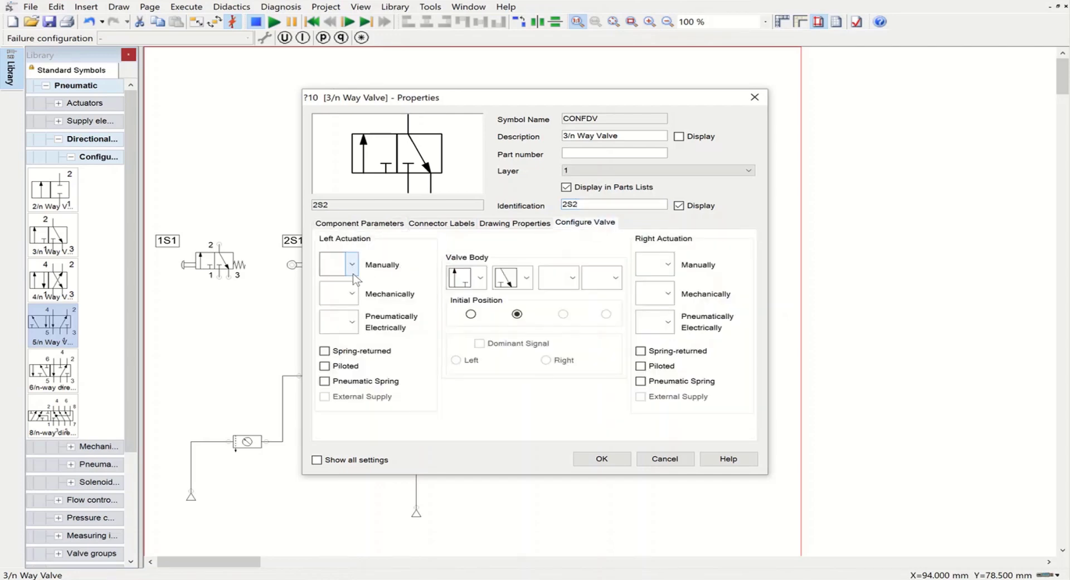
left_click(352, 293)
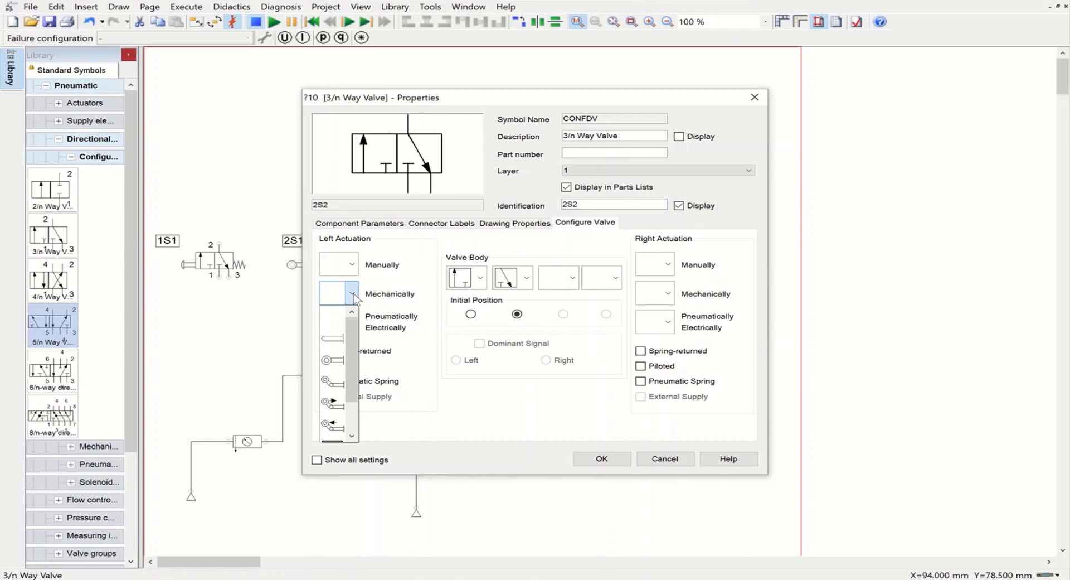
left_click(334, 360)
left_click(640, 351)
left_click(598, 458)
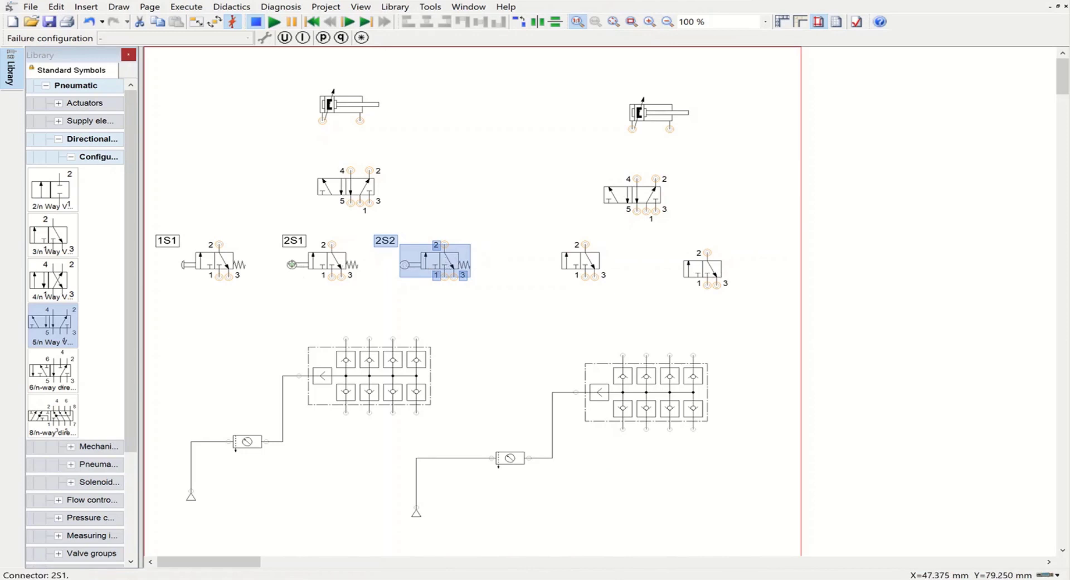
Step: Assign the identification 2S1 to the roller connector of valve 2S1
double_click(292, 264)
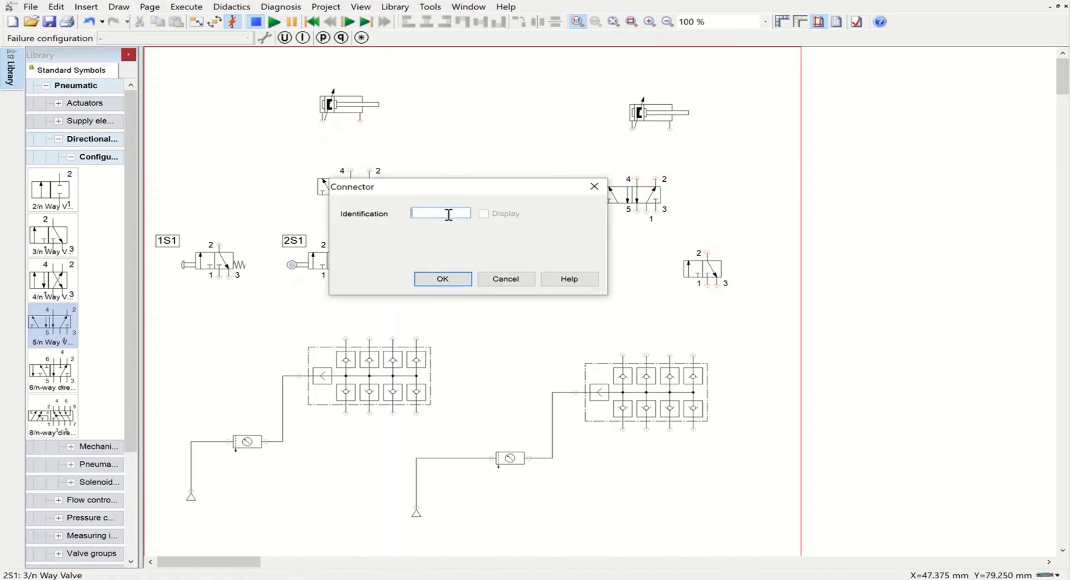
type("1")
key("BackSpace")
type("2S1")
left_click(445, 279)
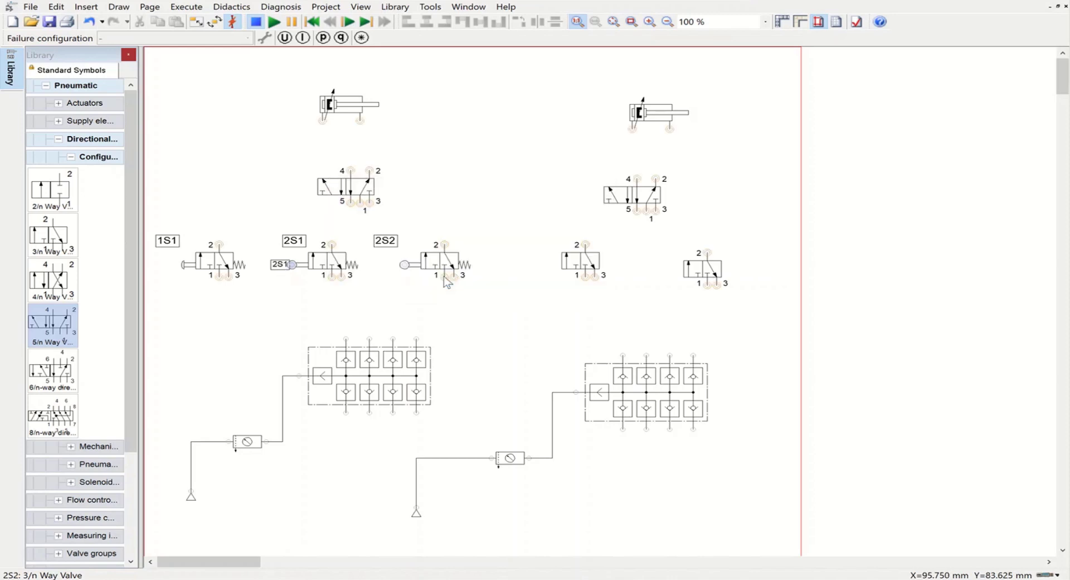
Step: Assign the identification 2S2 to the roller connector of valve 2S2
double_click(405, 266)
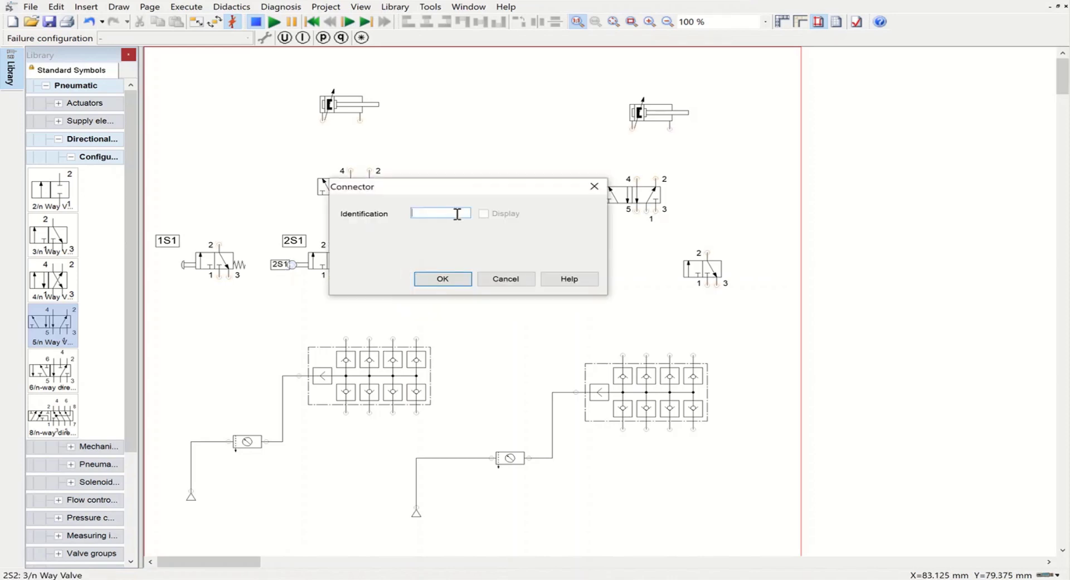
type("2")
key("BackSpace")
type("2S2")
left_click(444, 280)
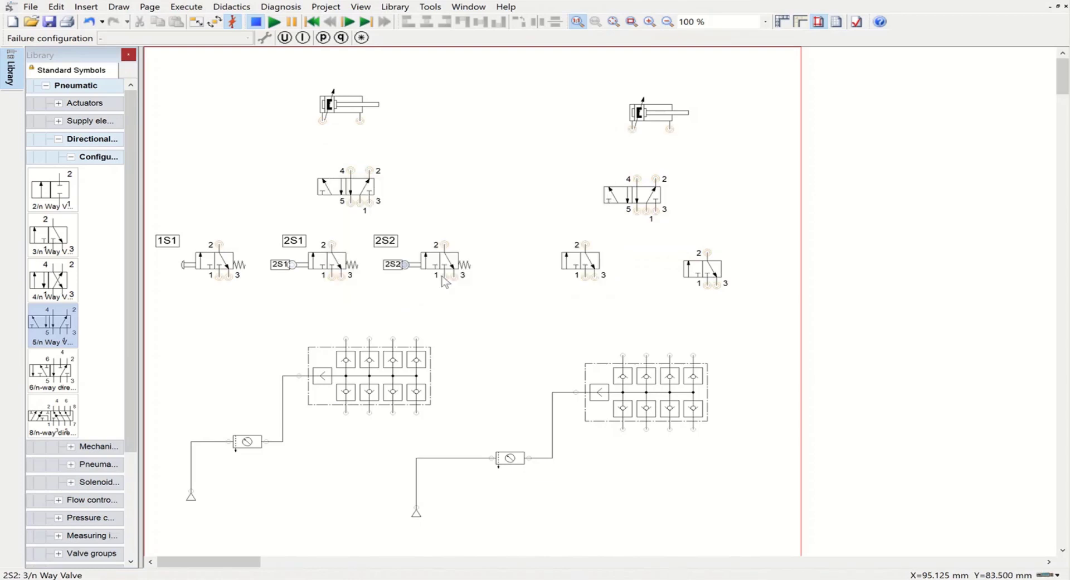
Step: Move the first 5/n way valve slightly up and to the right, and delete the line joining it to the first manifold
left_click_drag(344, 195, 368, 188)
left_click(392, 207)
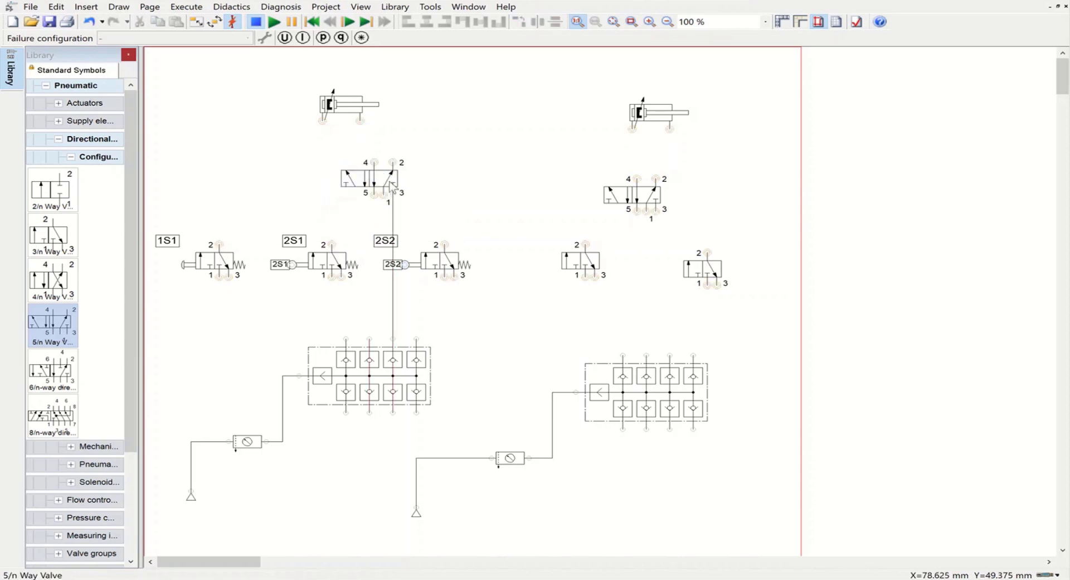
left_click(392, 210)
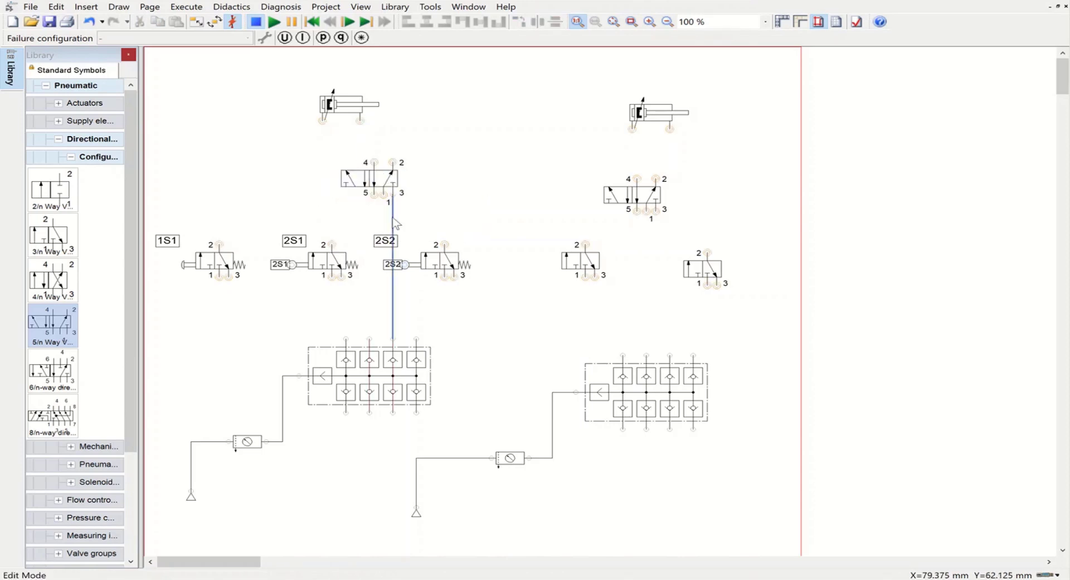
key("Delete")
Step: Configure the first 5/n way valve with pneumatic pilot actuation on both its left and right sides
left_click(377, 178)
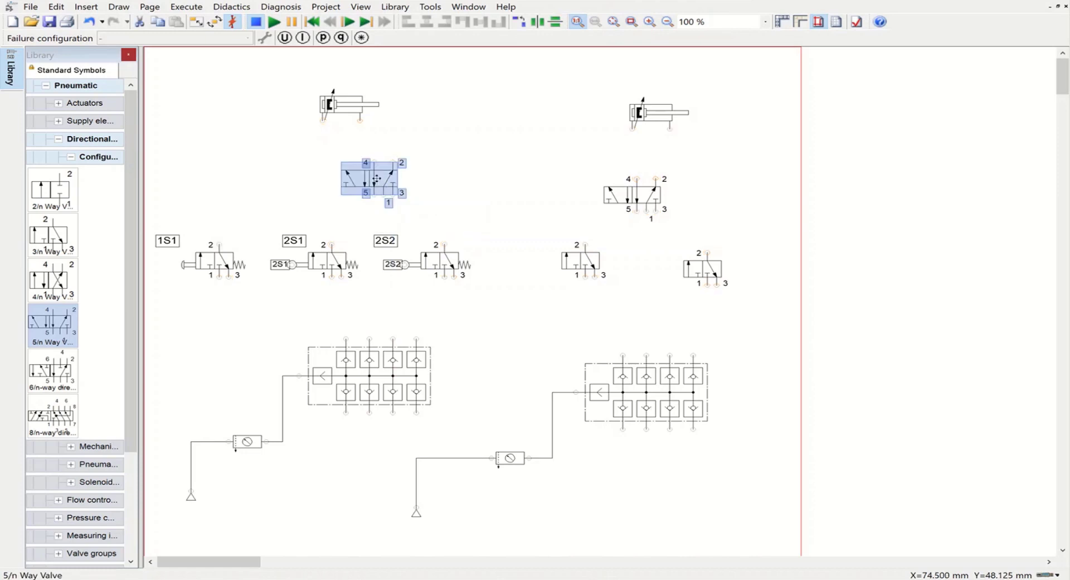
double_click(376, 178)
left_click(594, 222)
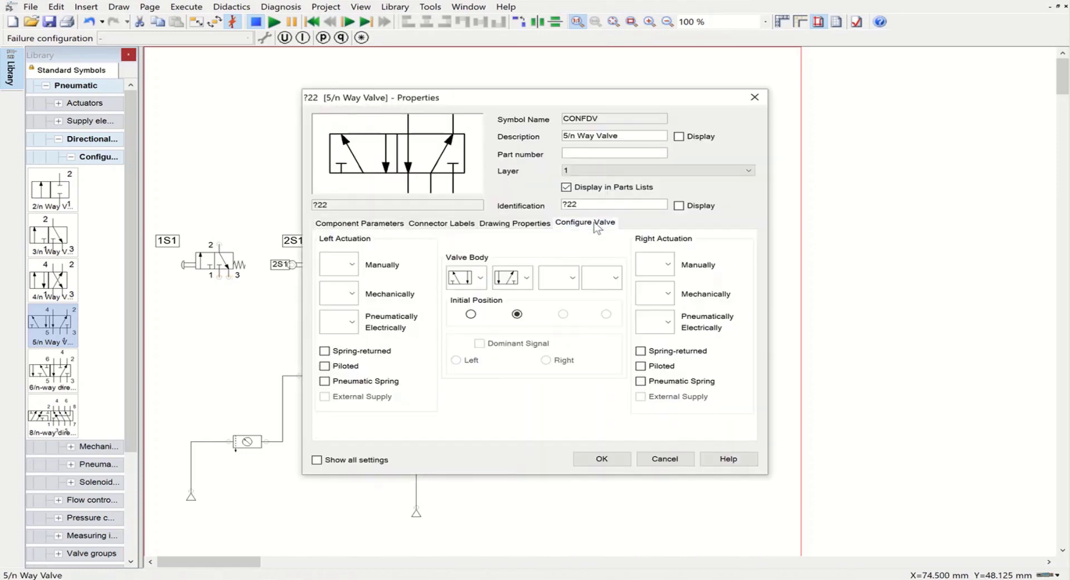
left_click(352, 322)
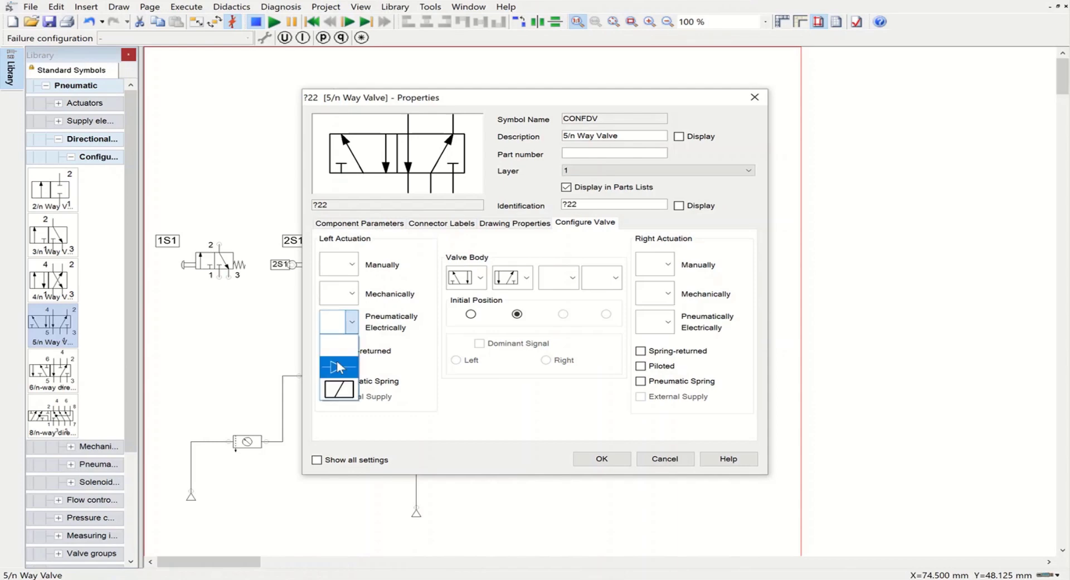
left_click(340, 363)
left_click(668, 322)
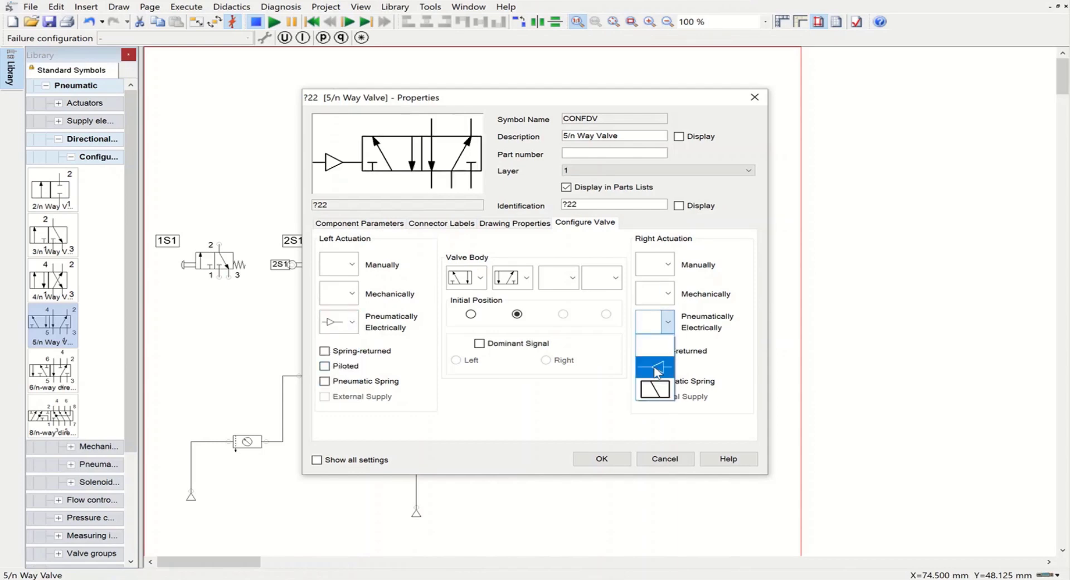
left_click(651, 365)
left_click(604, 457)
left_click(610, 460)
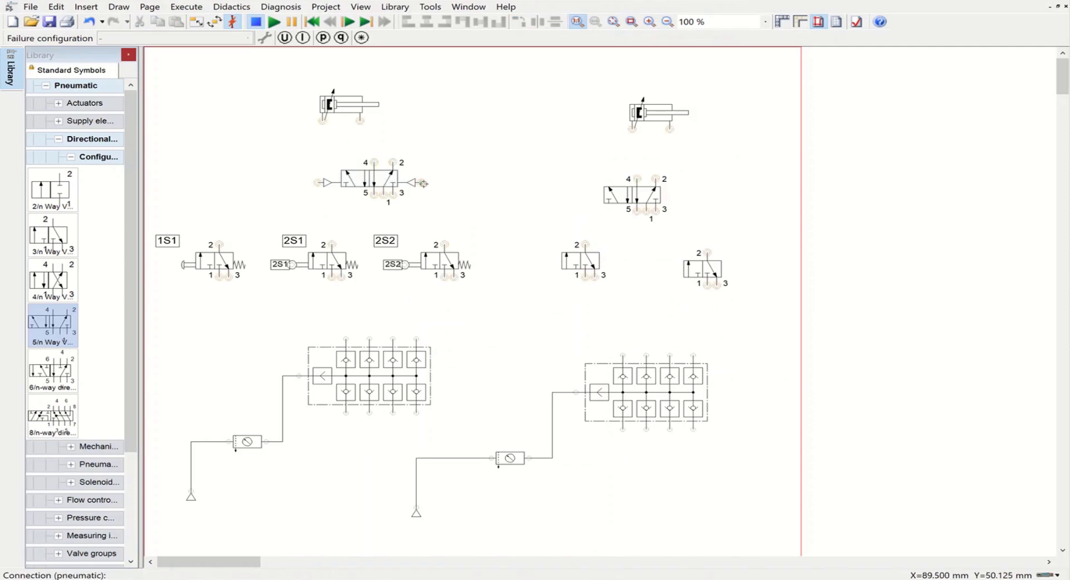
Step: Connect the first 5/n way valve's right pilot port to port 2 of 2S2, and add a two pressure valve linked to its left pilot port
left_click_drag(427, 192, 446, 244)
left_click(59, 138)
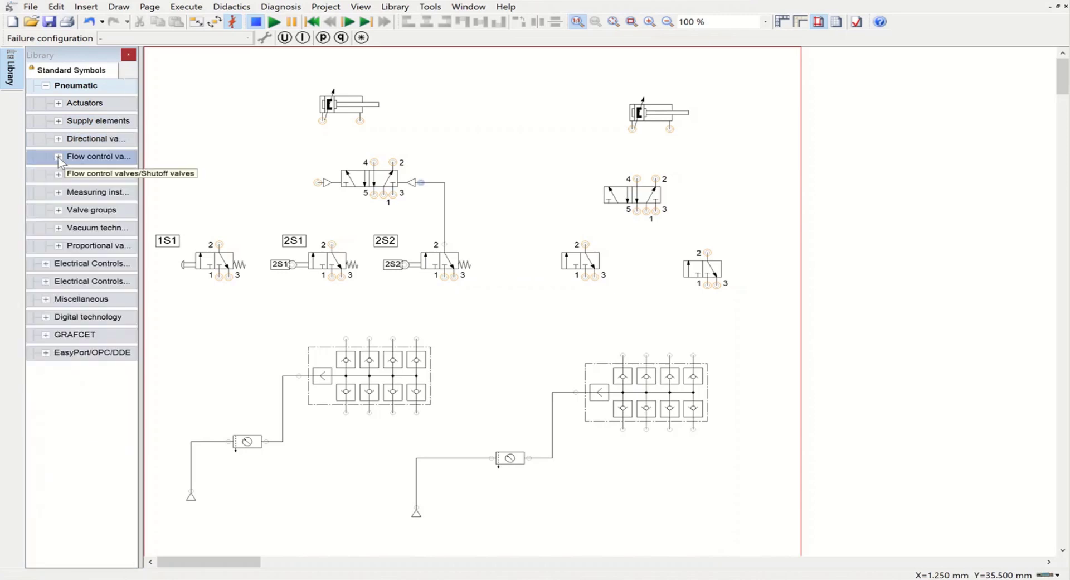
left_click(58, 157)
left_click_drag(53, 281, 322, 183)
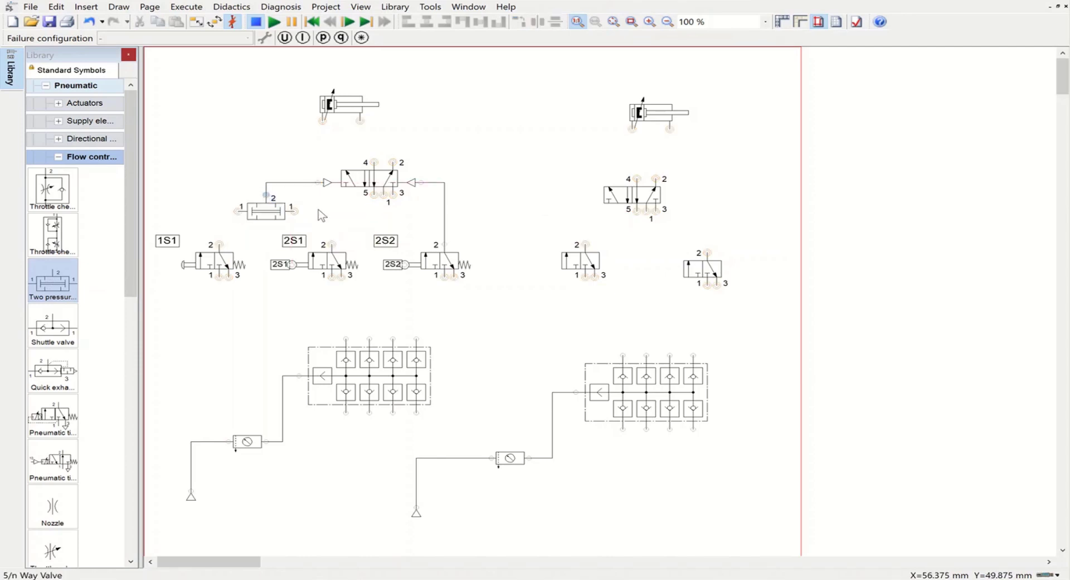
Step: Connect port 2 of valves 2S1 and 1S1 to the right and left inlets of the two pressure valve
left_click_drag(331, 243, 295, 210)
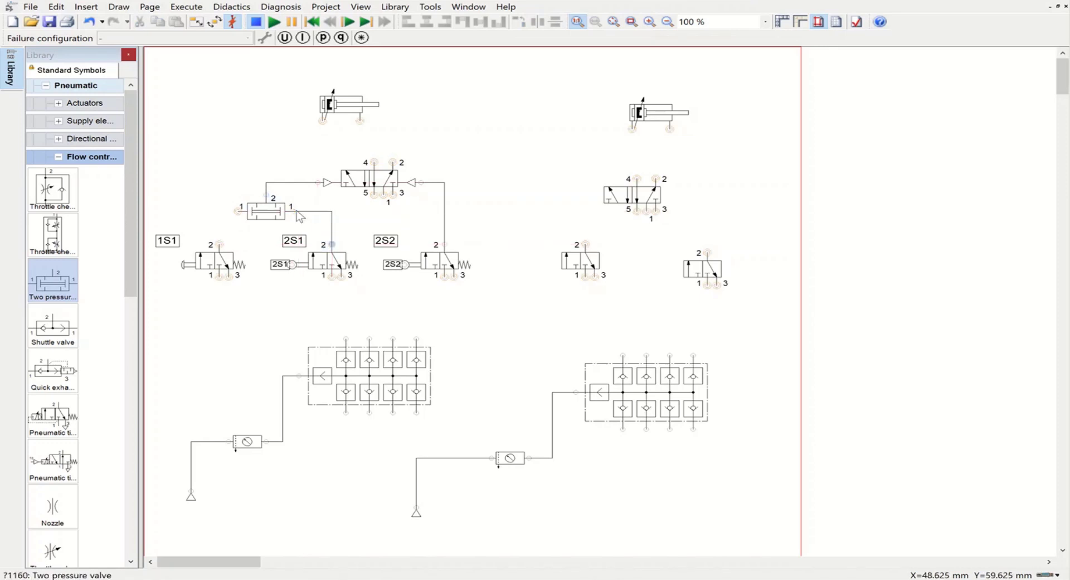
left_click_drag(221, 244, 238, 211)
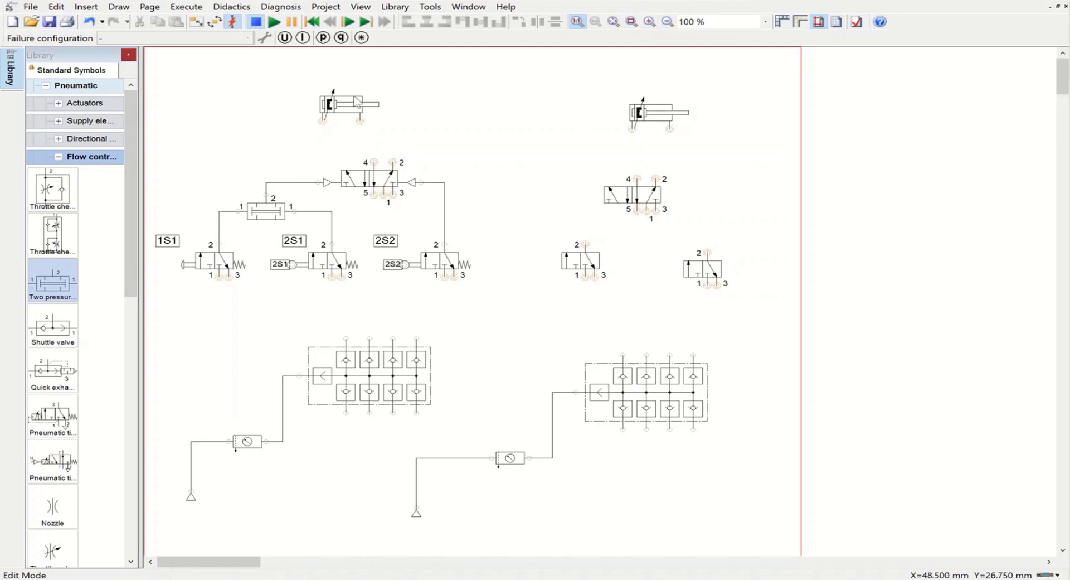
Step: Move the first double acting cylinder up and to the right, and connect its ports to ports 4 and 2 of the first 5/n way valve
left_click_drag(352, 104, 389, 96)
left_click_drag(373, 162, 359, 113)
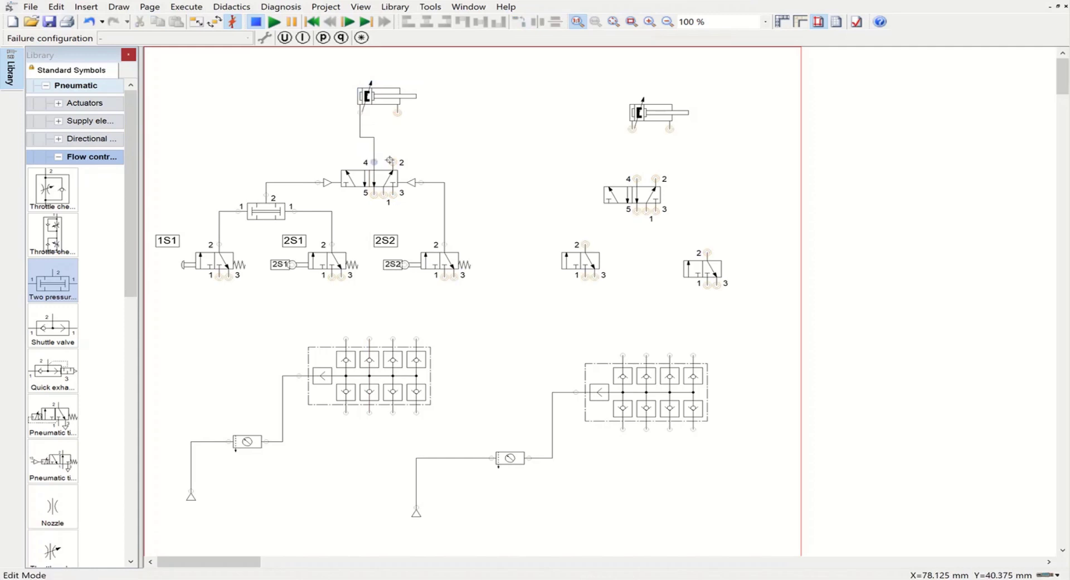
mouse_move(392, 159)
left_mouse_down()
mouse_move(384, 137)
mouse_move(397, 114)
left_mouse_up()
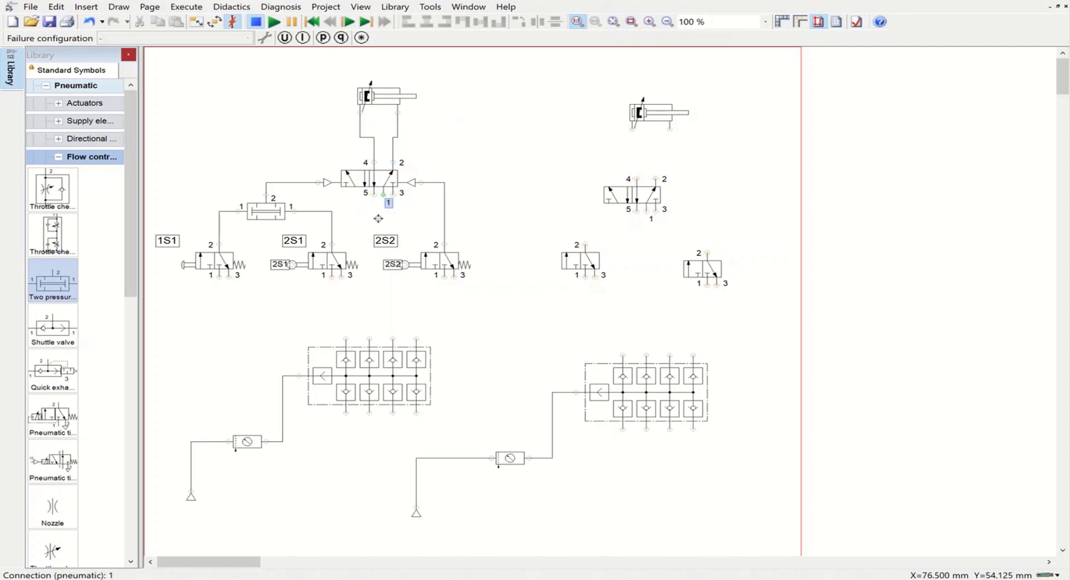
Step: Connect port 1 of the first 5/n way valve, 2S1 and 1S1 to the first manifold's upper outlets, keeping the 1S1 line clear of 2S1's
left_click_drag(384, 195, 393, 339)
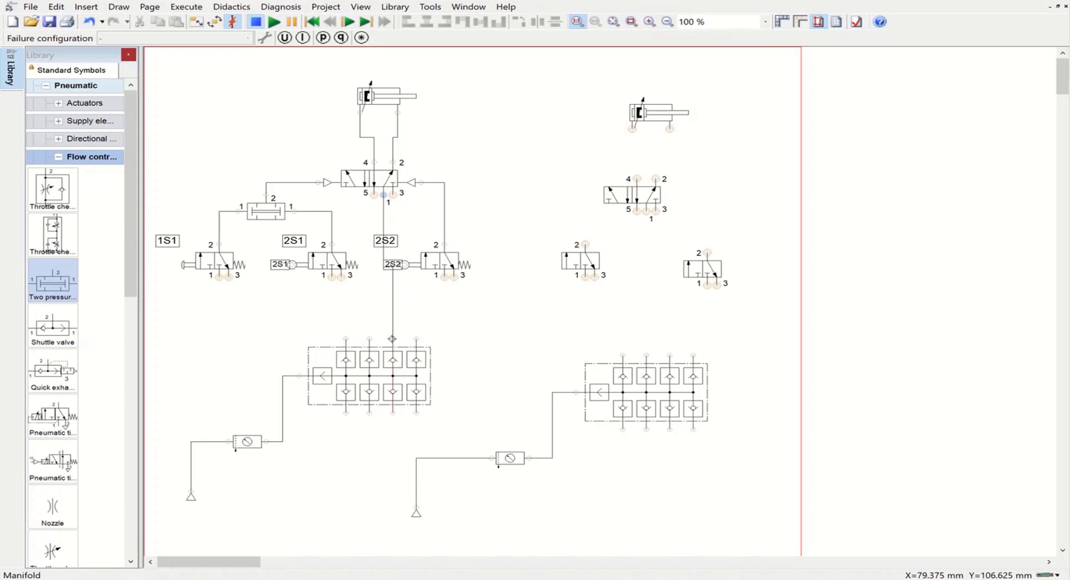
left_click_drag(331, 275, 370, 338)
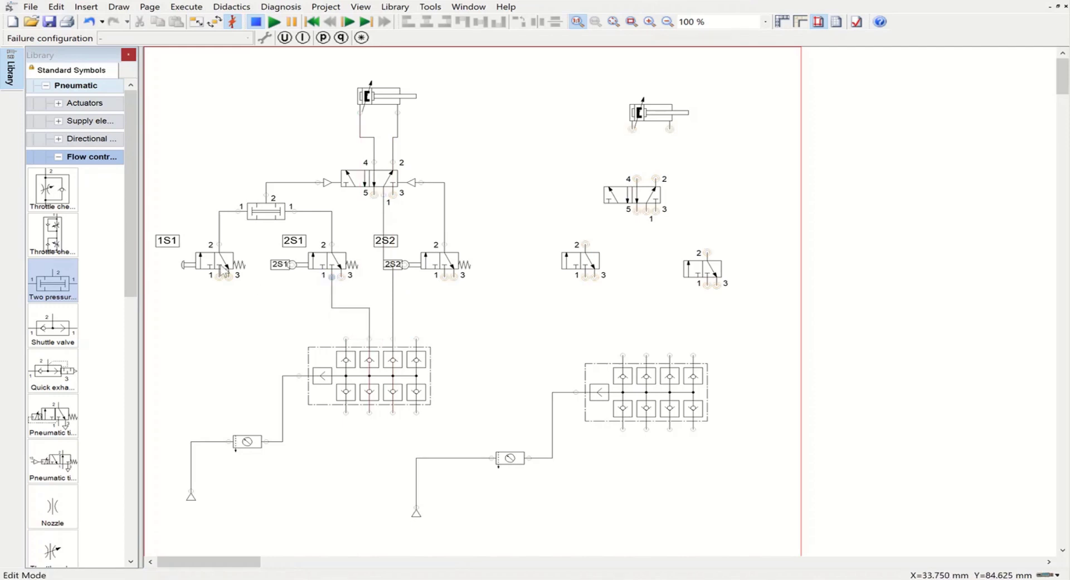
left_click(212, 276)
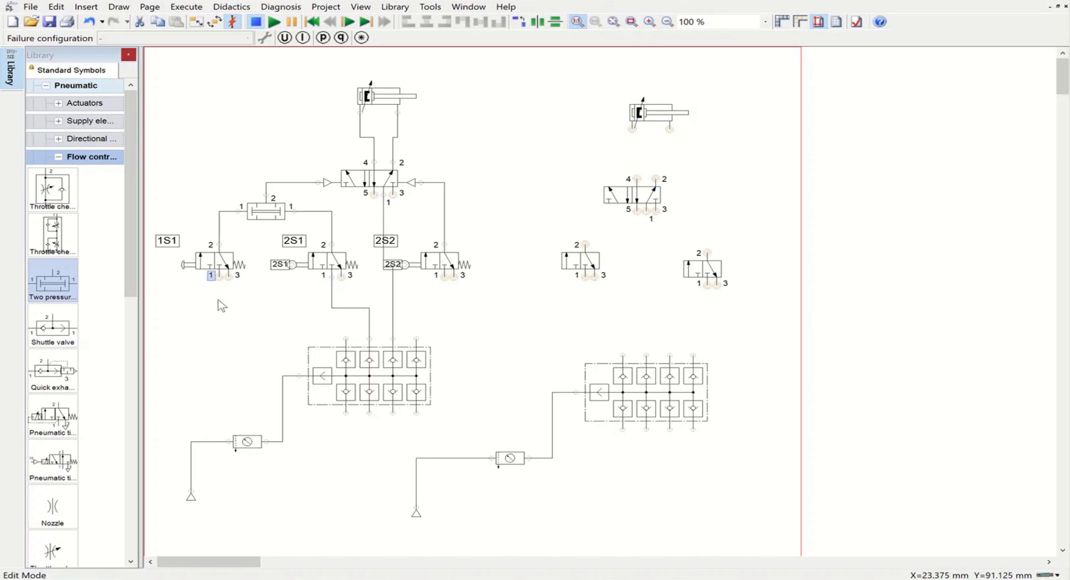
mouse_move(219, 276)
left_mouse_down()
mouse_move(325, 319)
mouse_move(343, 338)
left_mouse_up()
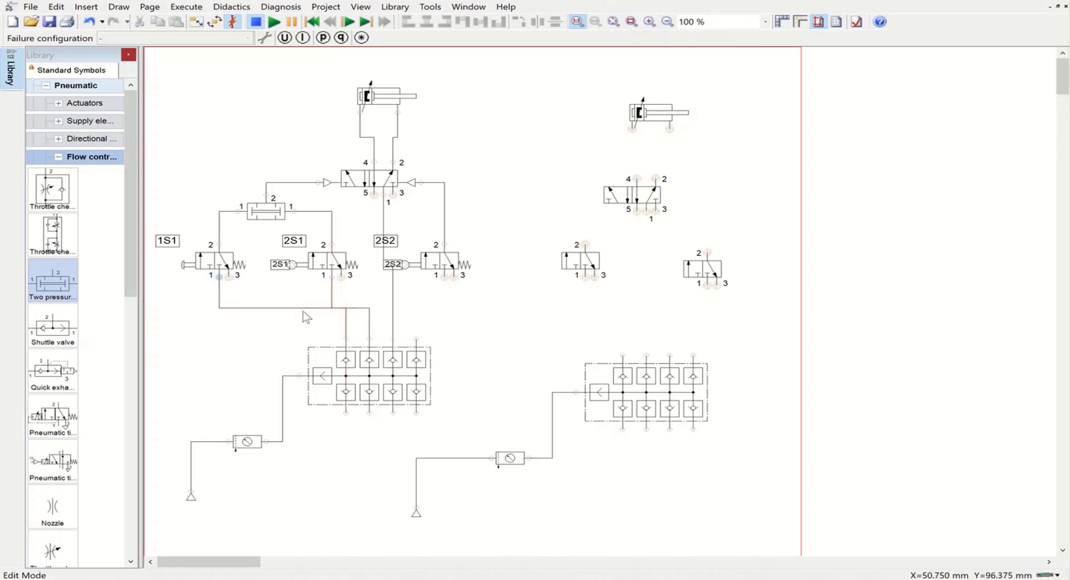
left_click_drag(303, 309, 301, 328)
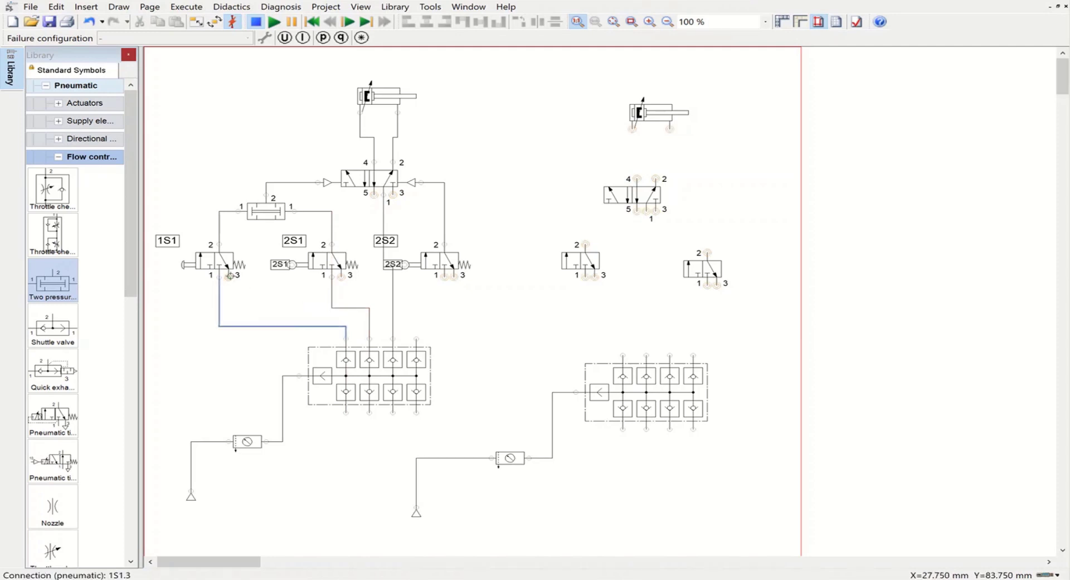
Step: Fit port 3 of valves 1S1 and 2S1 with the stemmed-triangle exhaust terminator
left_click(230, 275)
double_click(230, 275)
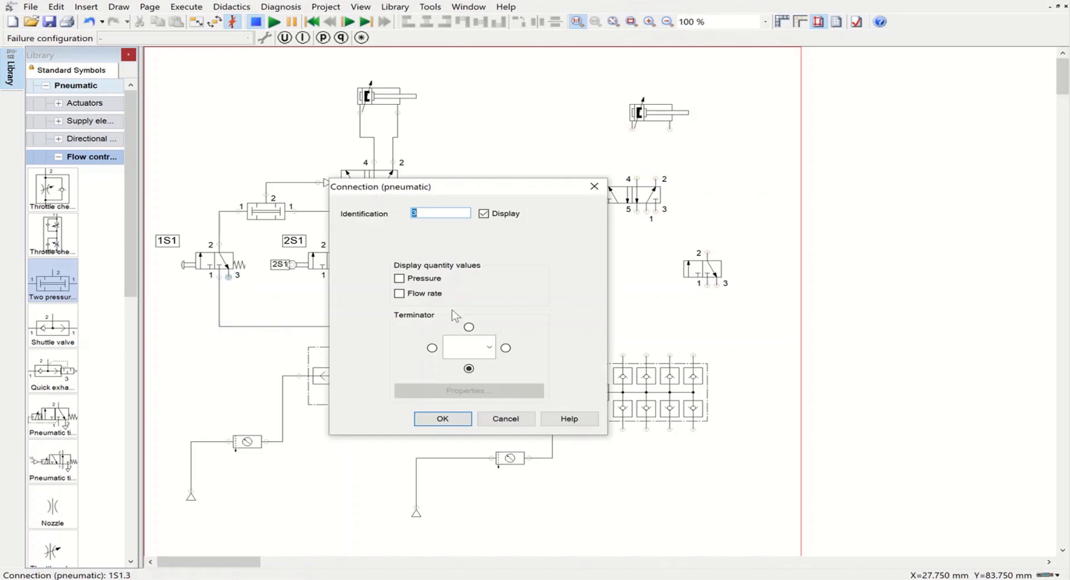
left_click(485, 351)
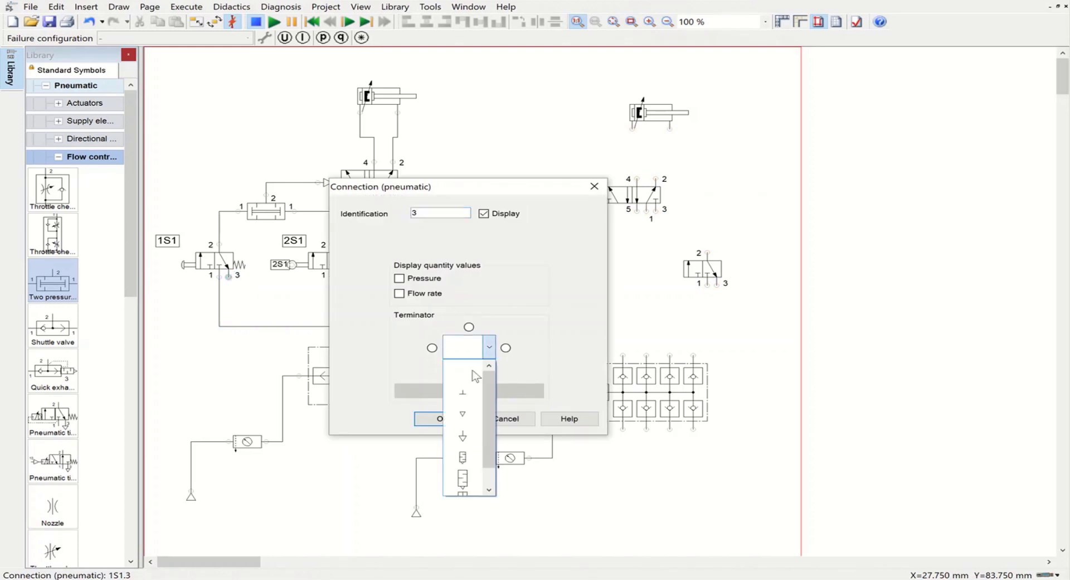
left_click(449, 427)
left_click(450, 421)
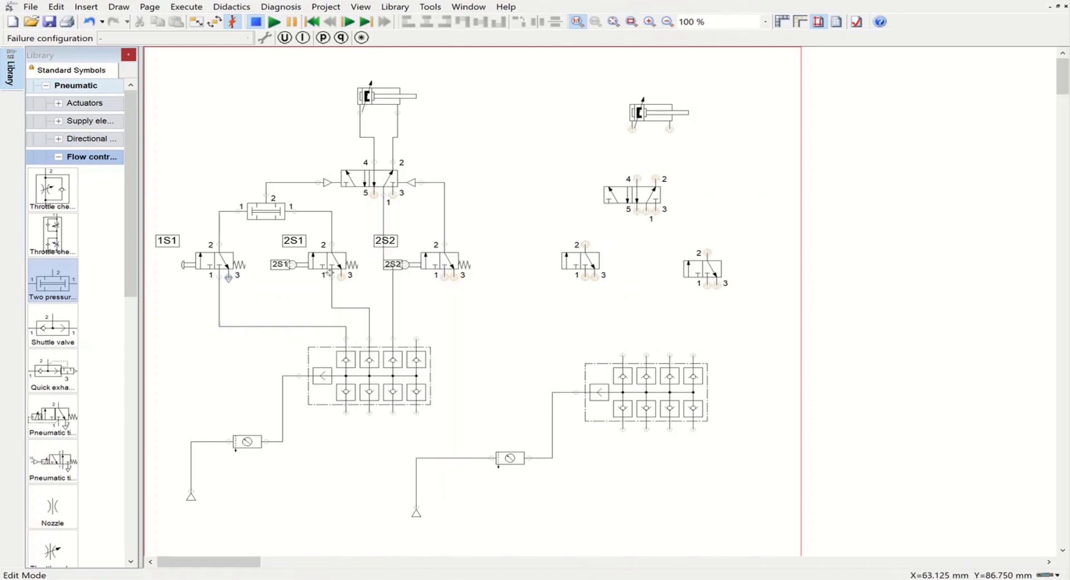
double_click(341, 276)
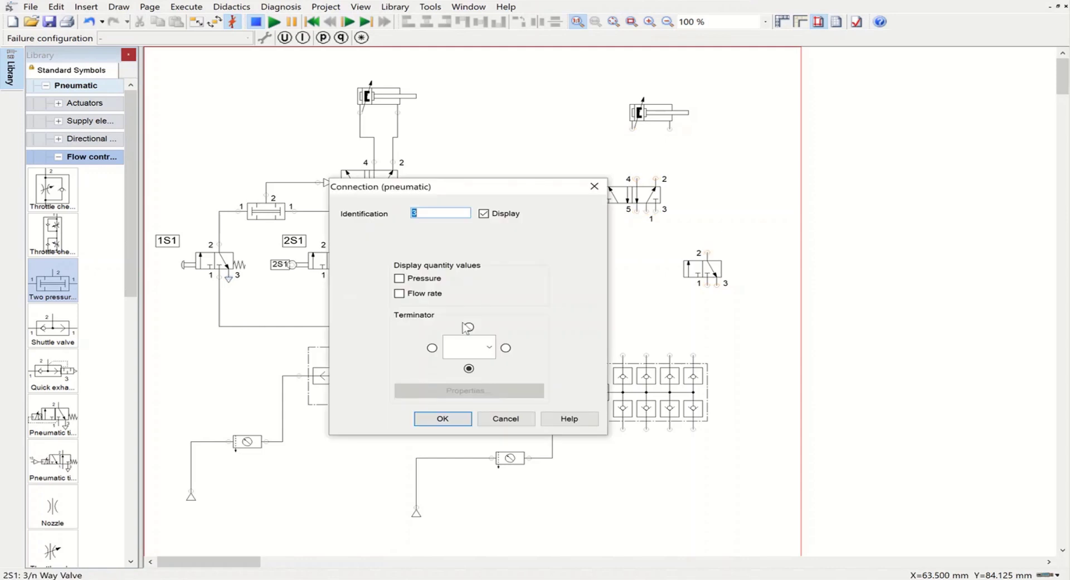
left_click(489, 347)
left_click(466, 430)
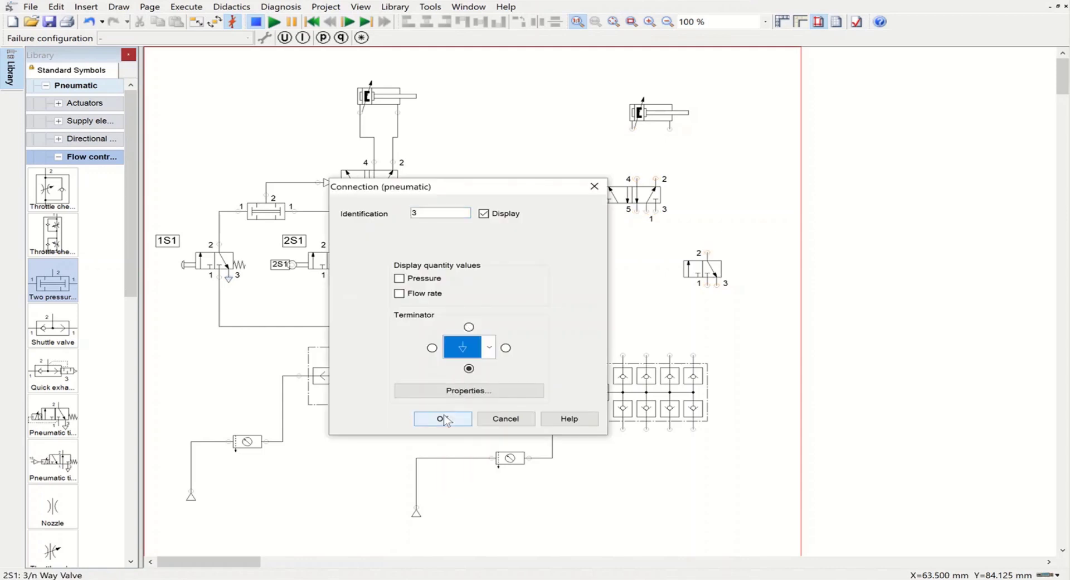
left_click(446, 419)
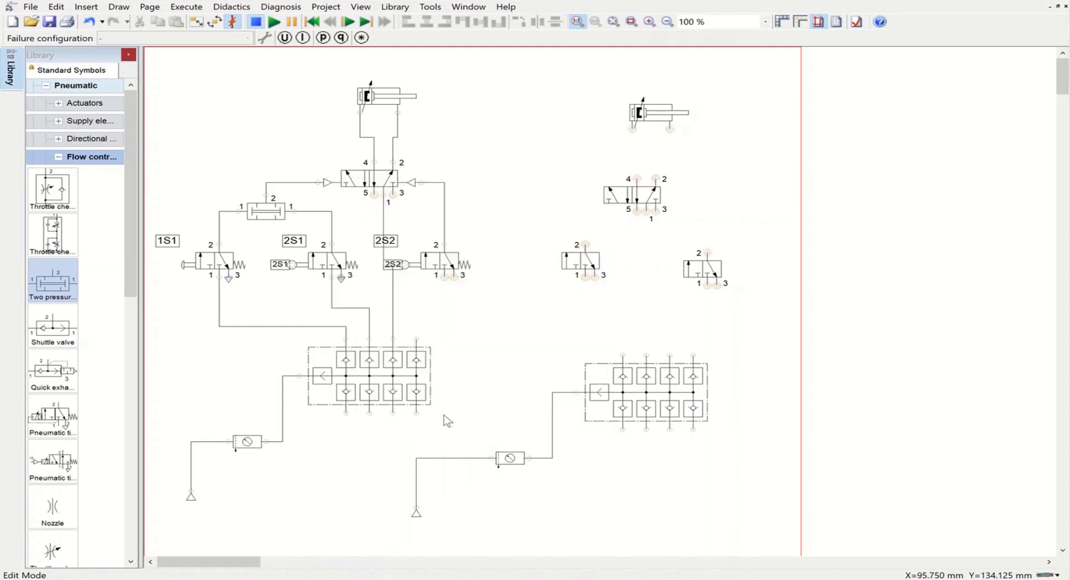
Step: Connect port 1 of 2S2 to the first manifold's rightmost upper outlet, and fit its port 3 with the stemmed-triangle exhaust terminator
left_click(438, 277)
left_click_drag(434, 302, 420, 338)
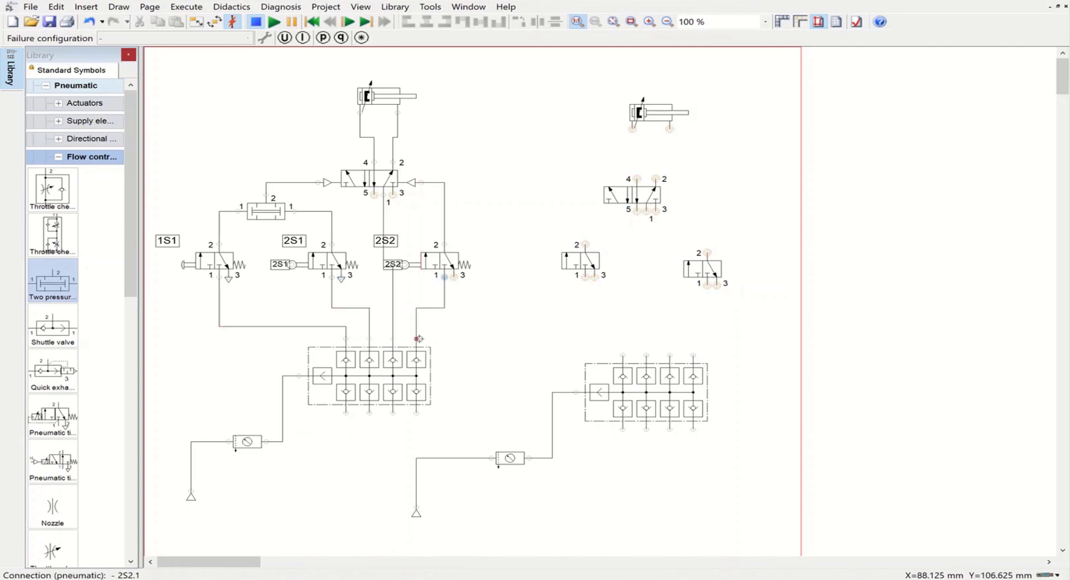
double_click(456, 276)
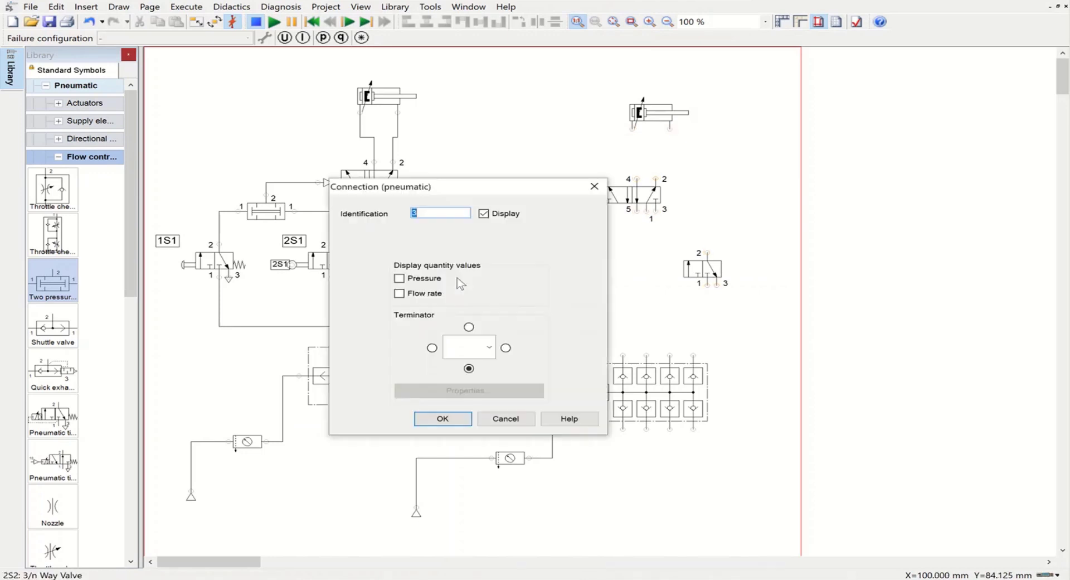
left_click(485, 346)
left_click(467, 441)
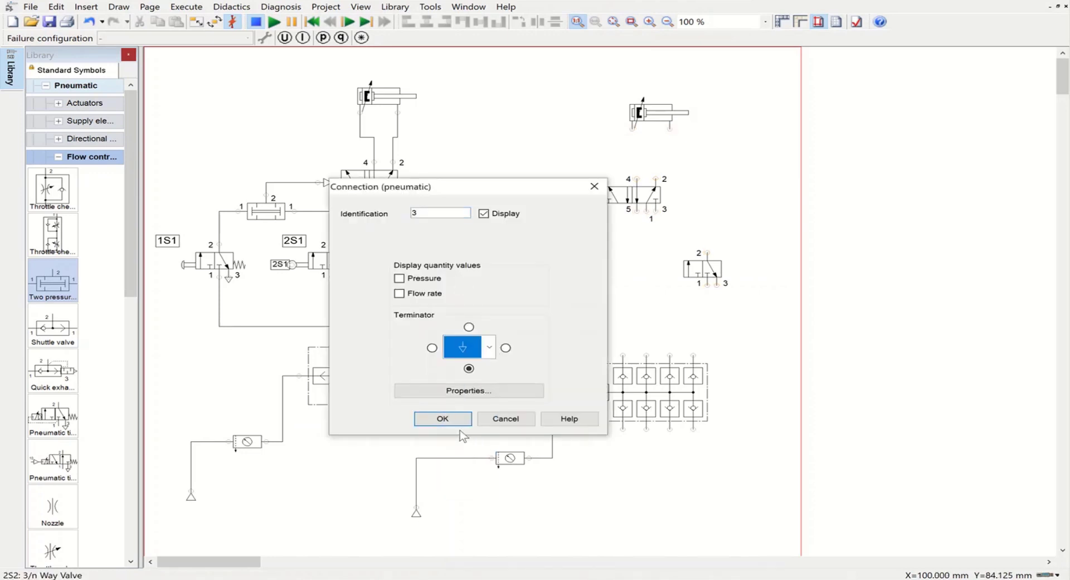
left_click(443, 418)
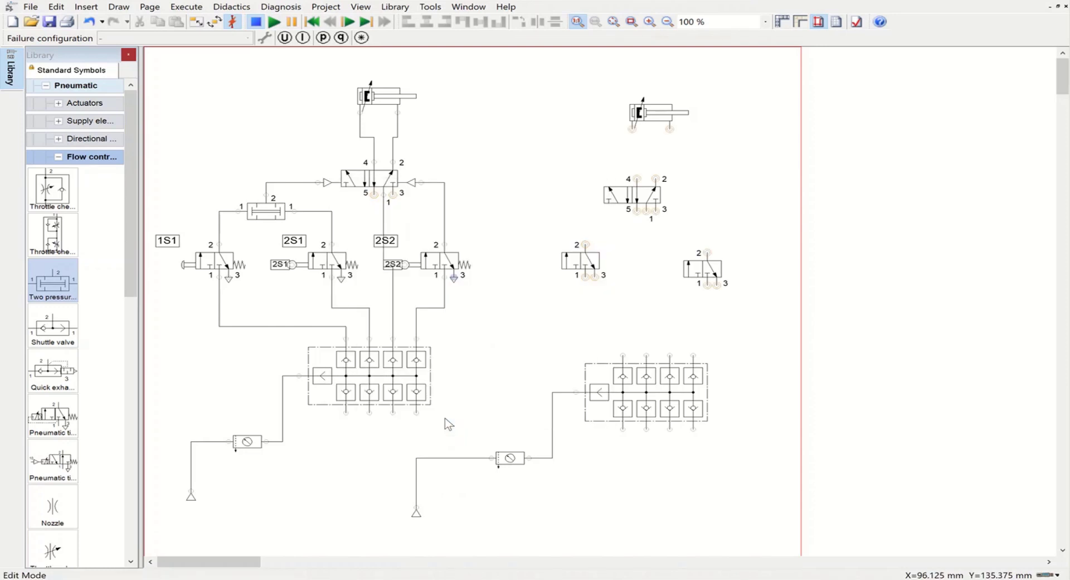
Step: Shift valve 2S2 to the right, clear of the 5/n way valve's supply line, and identify the two pressure valve as 1V1
left_click_drag(432, 261, 459, 257)
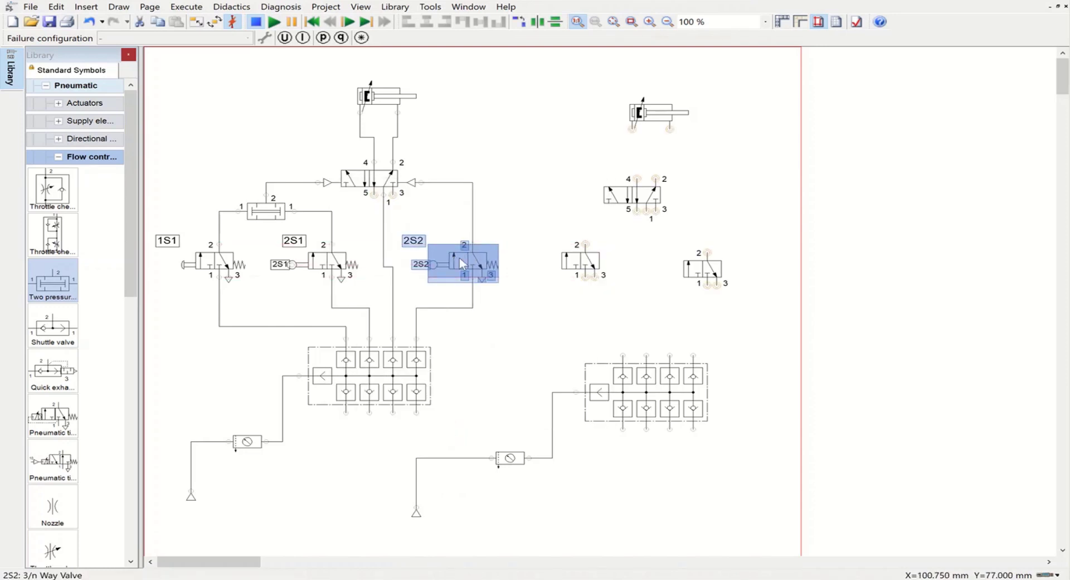
double_click(266, 217)
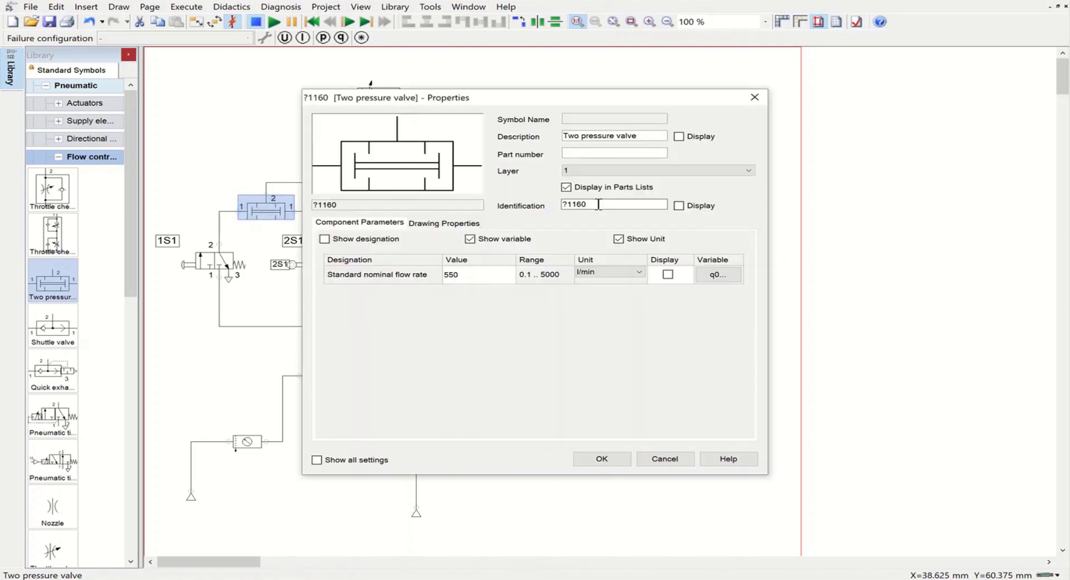
left_click_drag(641, 204, 556, 202)
type("1V1")
left_click(612, 460)
Step: Set the first 5/n way valve's identification to 1V2
left_click(388, 189)
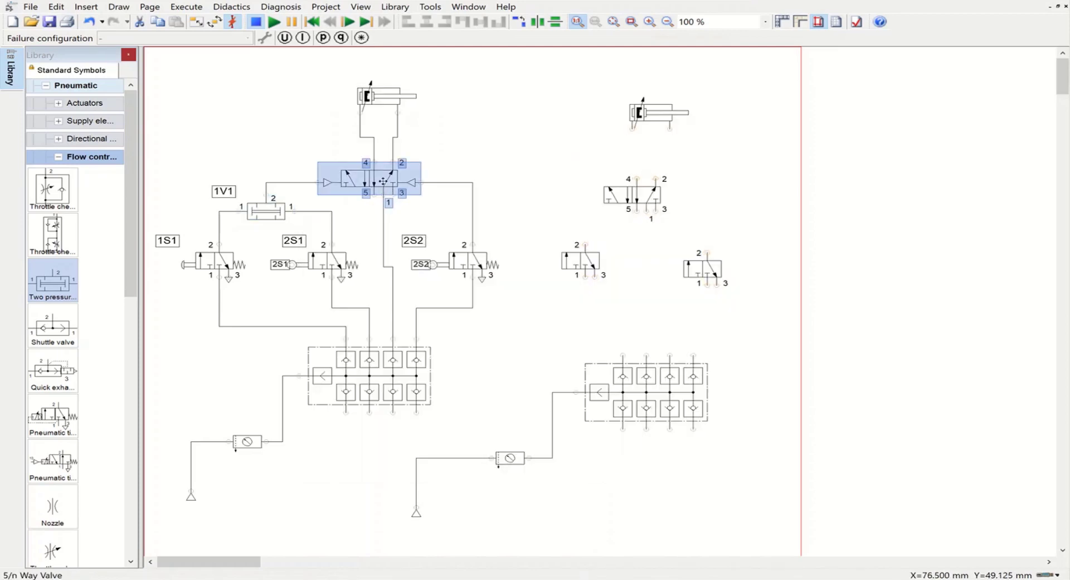
double_click(383, 180)
left_click_drag(585, 204, 542, 201)
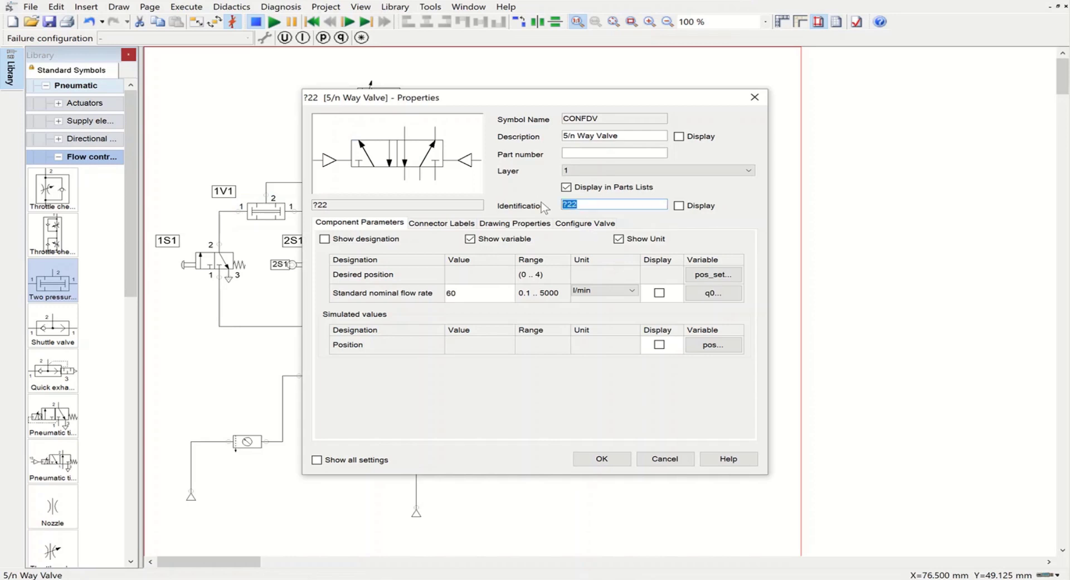
type("1V2")
left_click(611, 460)
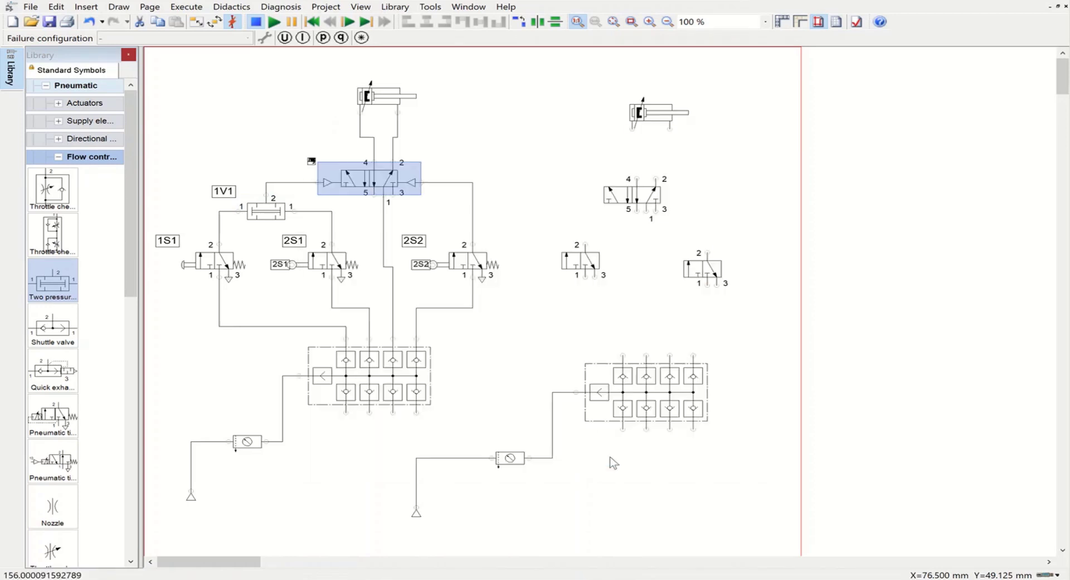
Step: Fit ports 5 and 3 of valve 1V2 with the stemmed-triangle exhaust terminator
left_click(375, 194)
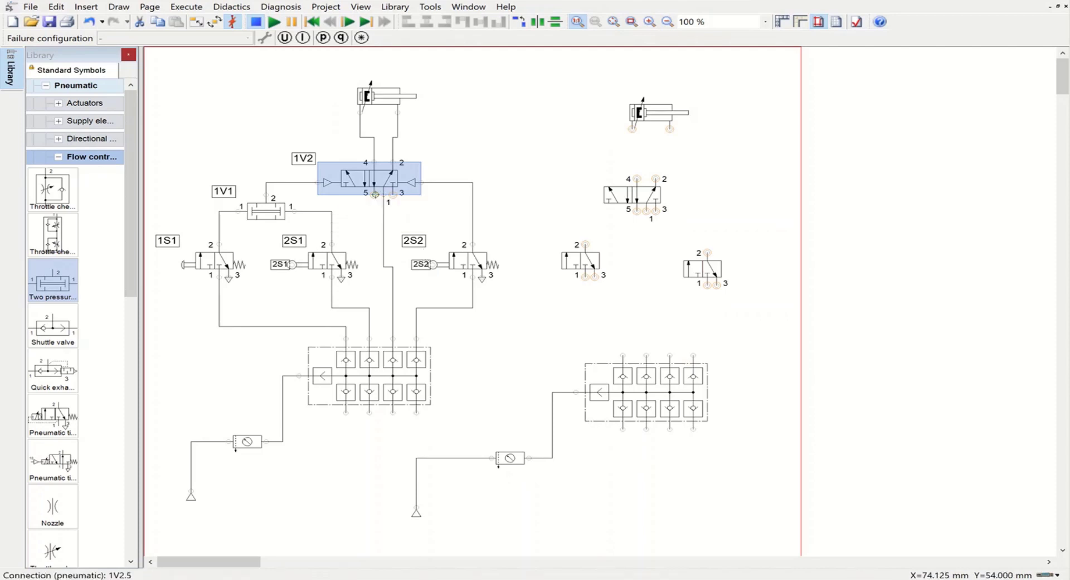
double_click(375, 194)
left_click(488, 344)
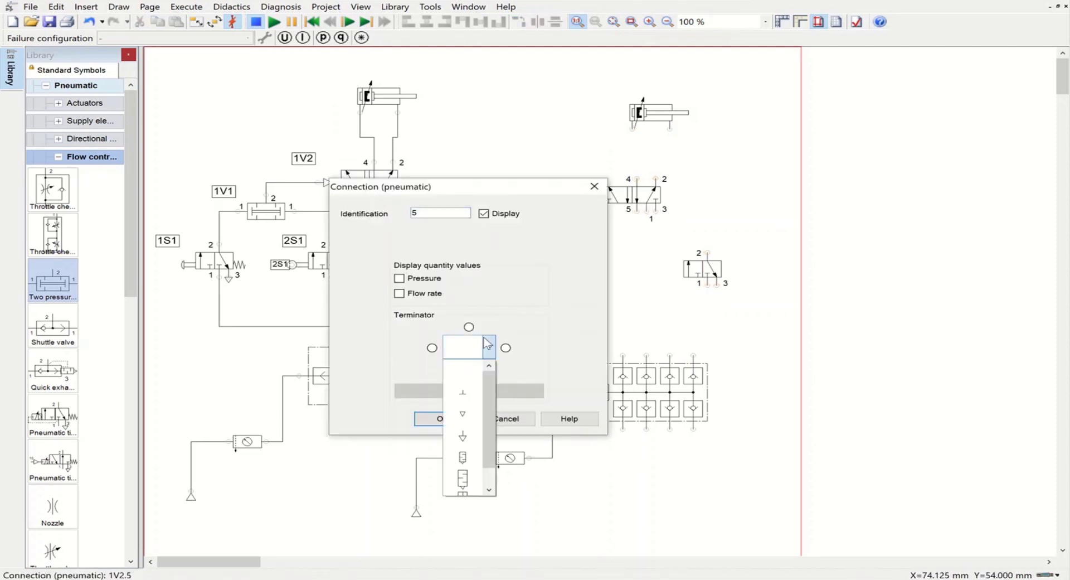
left_click(466, 438)
left_click(441, 418)
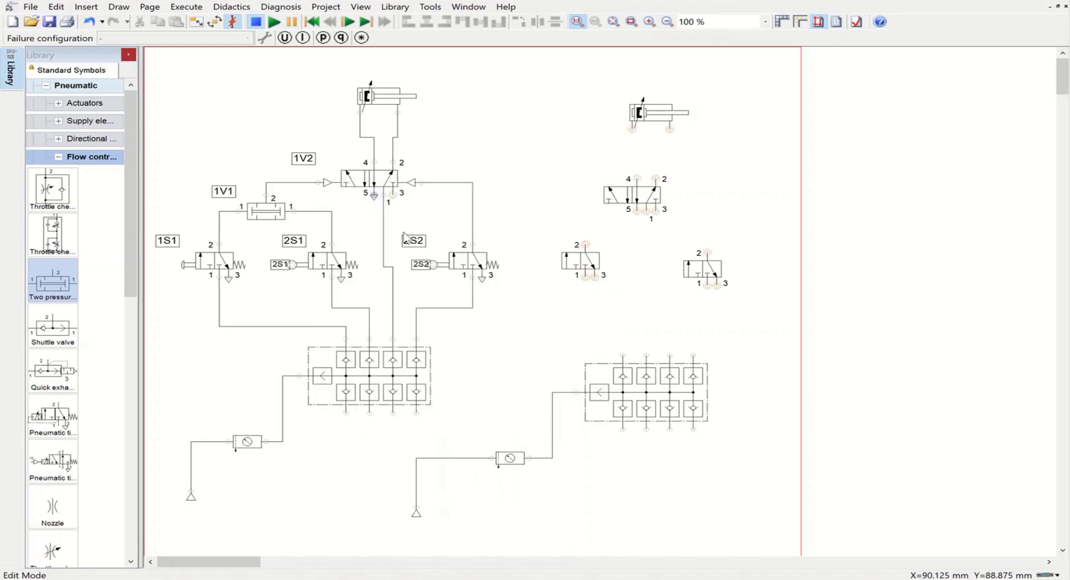
double_click(395, 194)
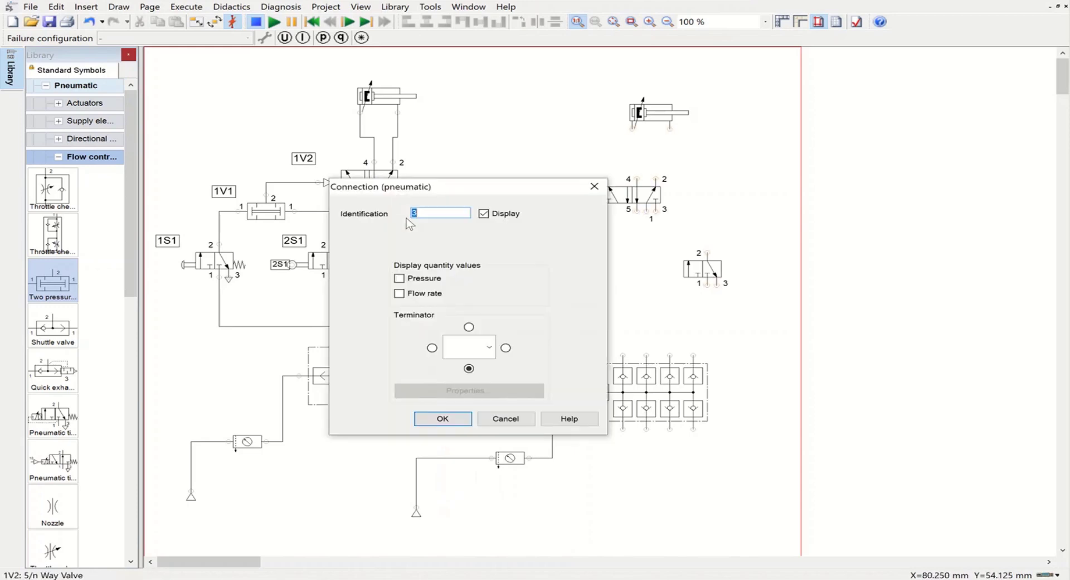
left_click(489, 347)
left_click(462, 431)
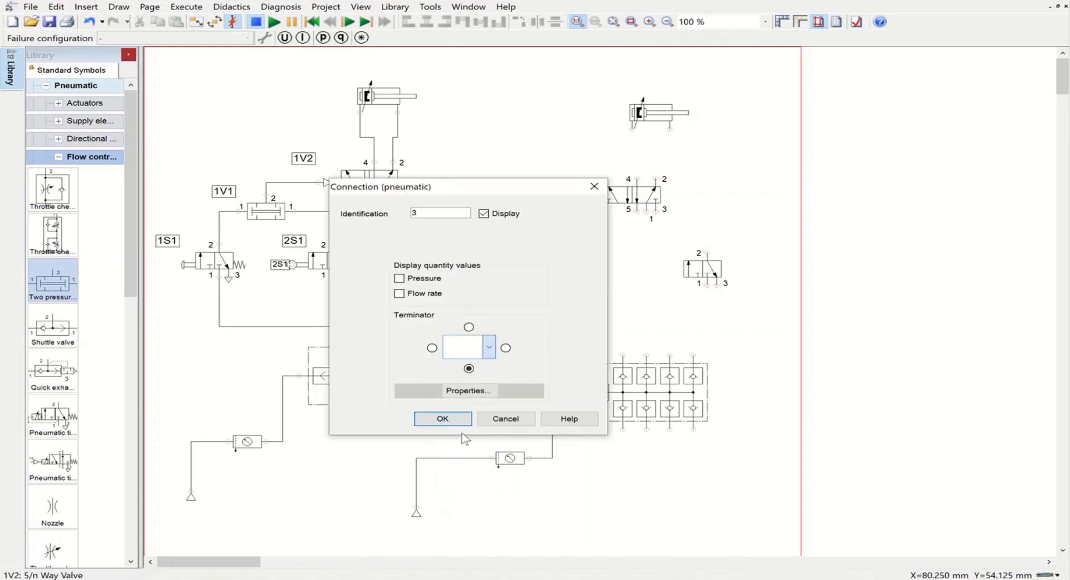
left_click(440, 418)
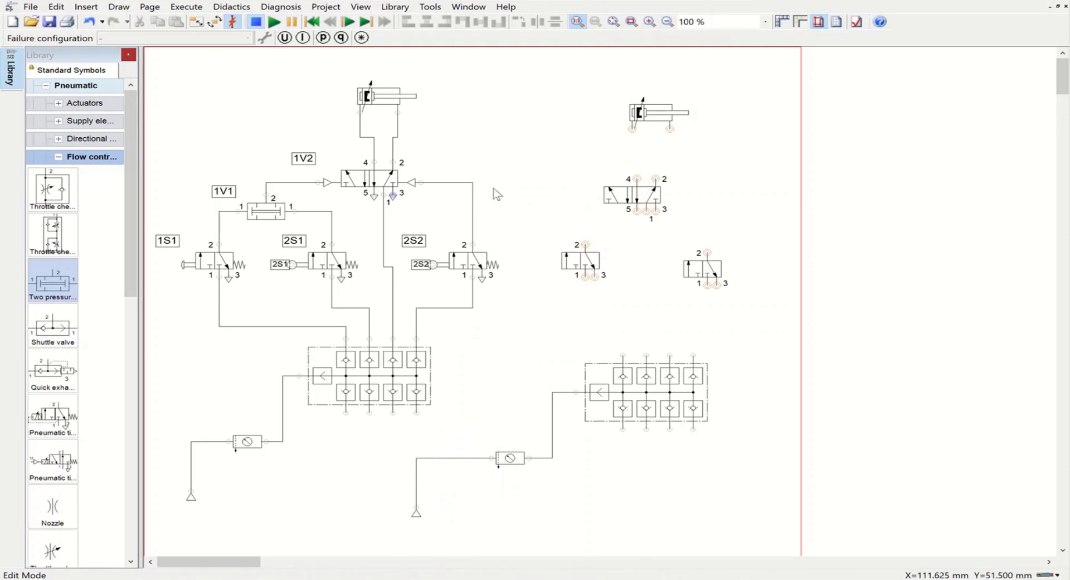
Step: Set the first double acting cylinder's identification to 1A
double_click(384, 107)
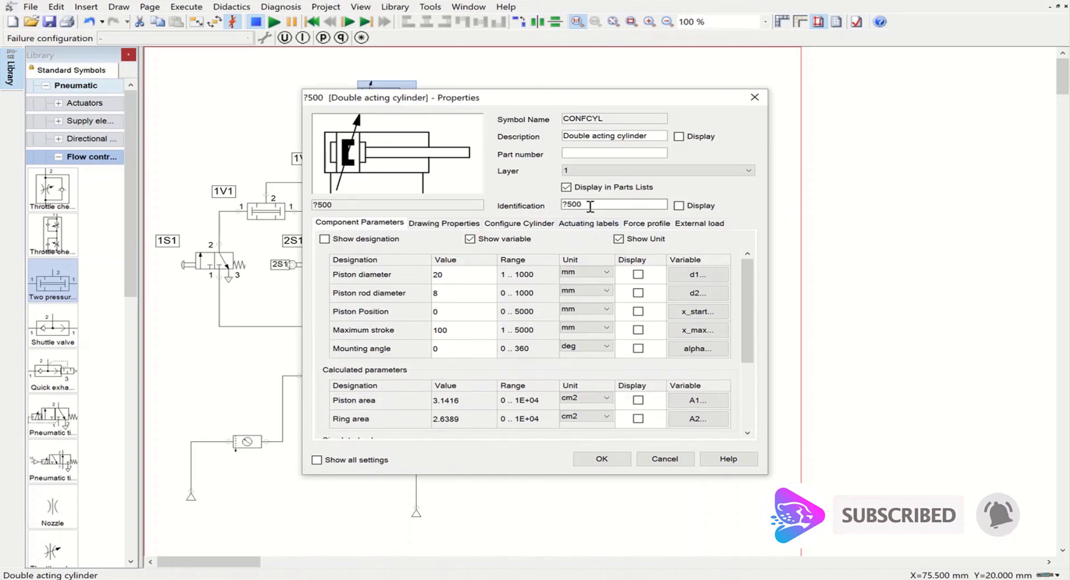
double_click(590, 205)
type("1")
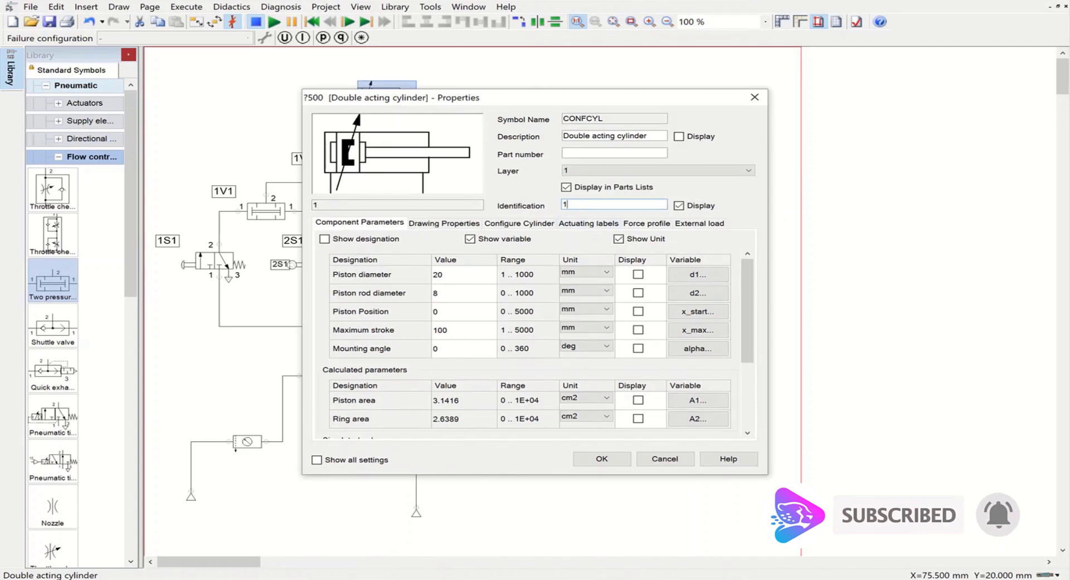
type("A")
left_click(719, 419)
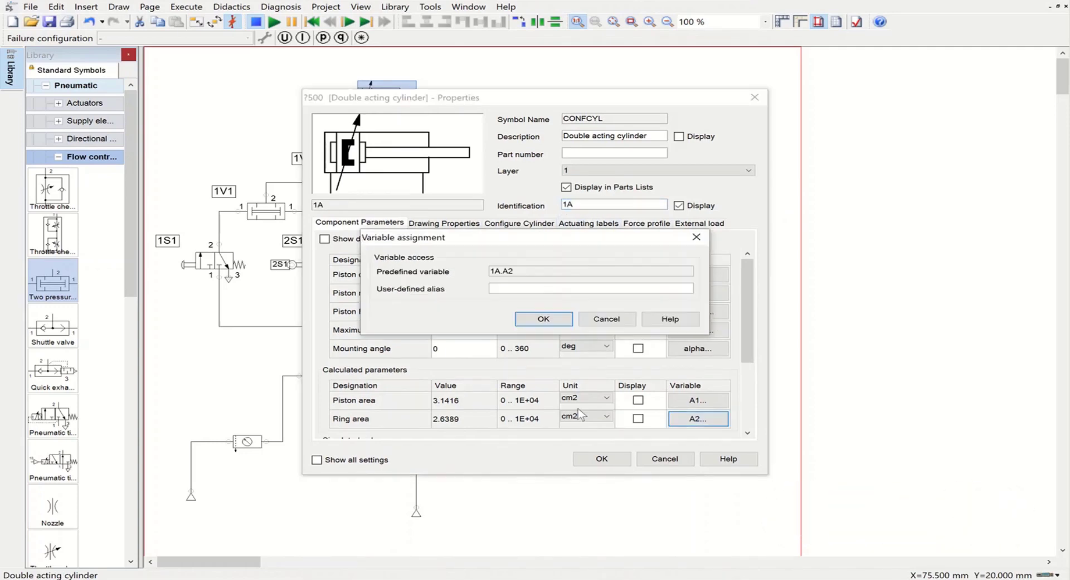
left_click(697, 237)
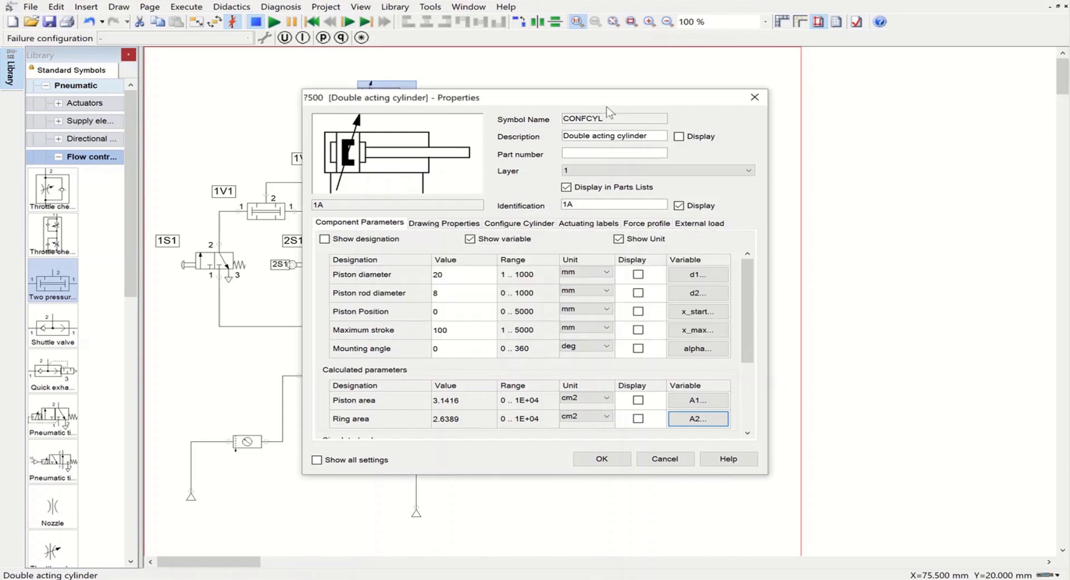
Step: Set cylinder 1A's maximum stroke to 10 in
left_click_drag(603, 104, 631, 104)
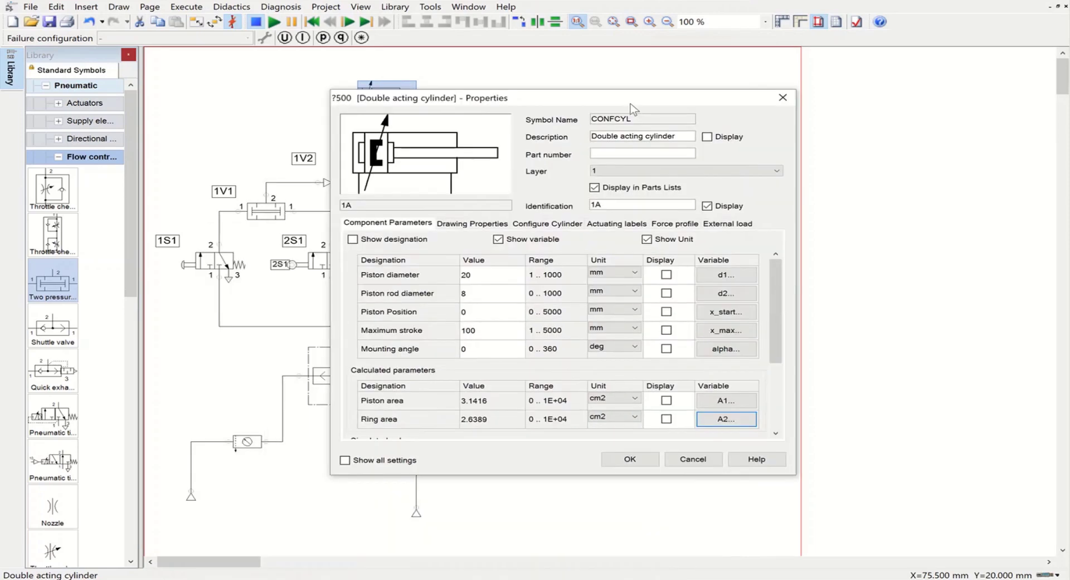
left_click(616, 329)
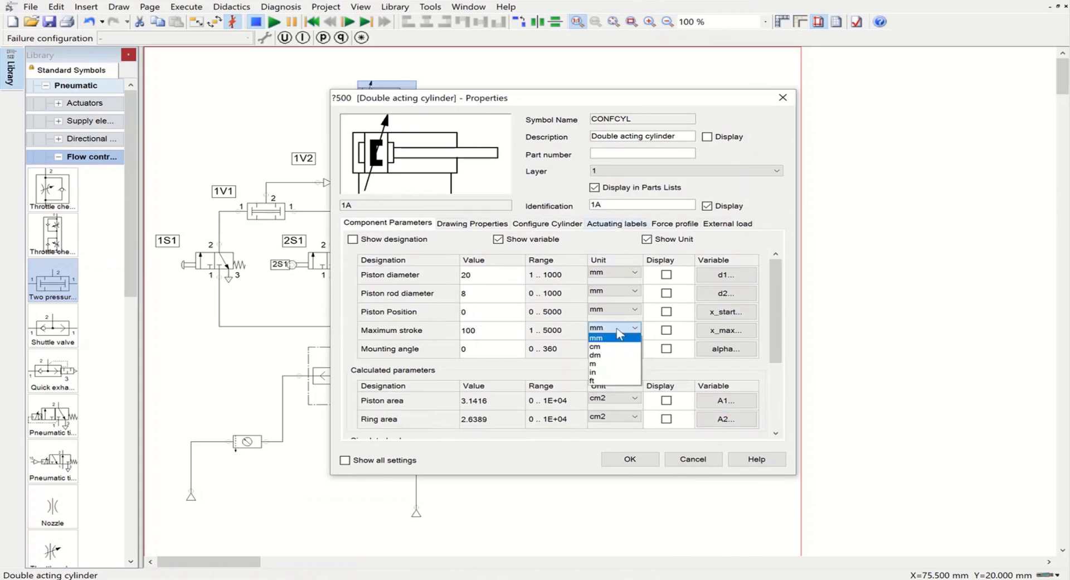
left_click(601, 372)
double_click(515, 333)
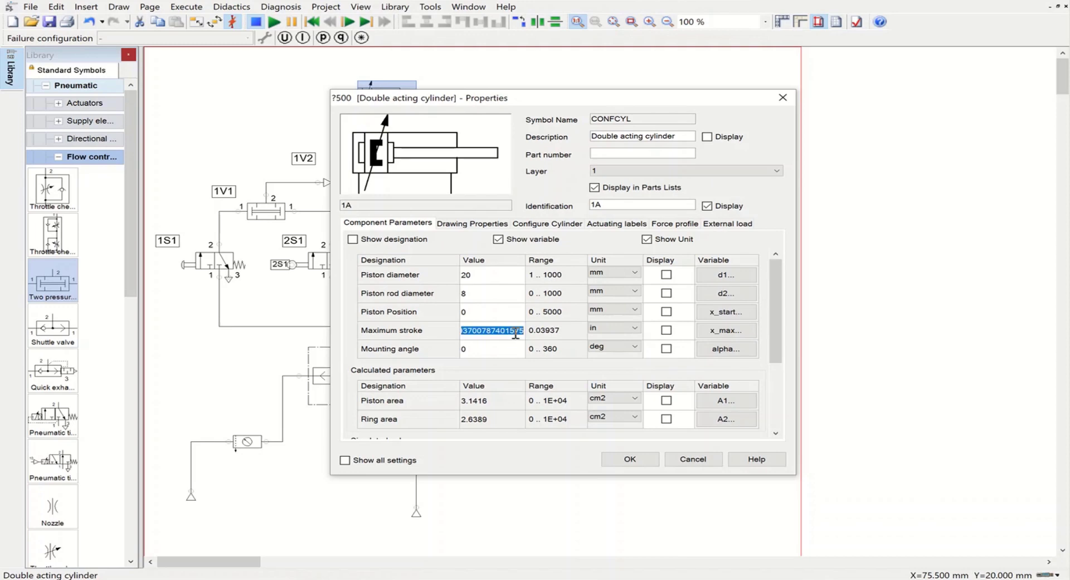
type("10")
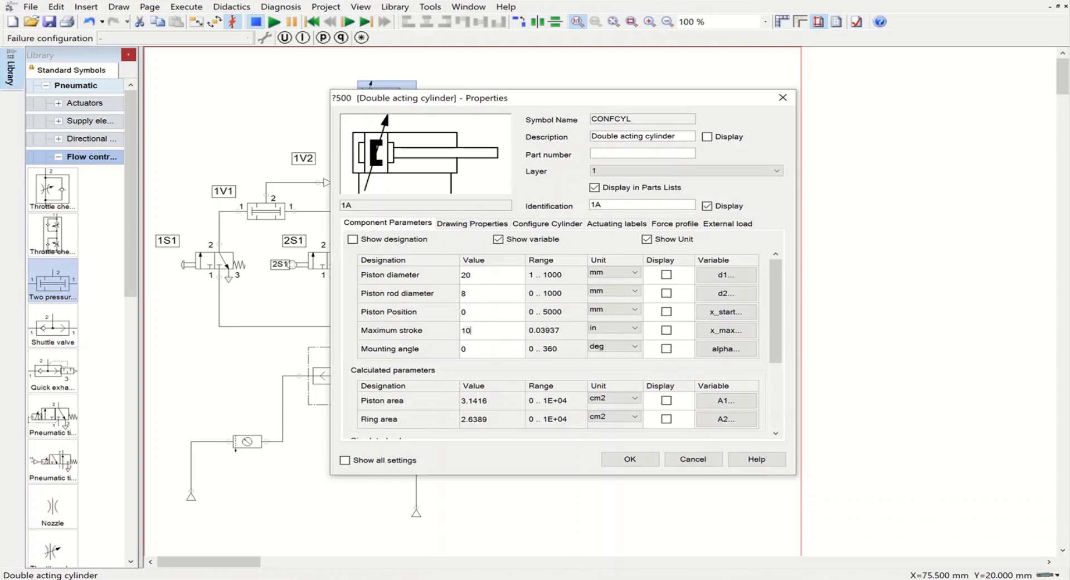
left_click(627, 460)
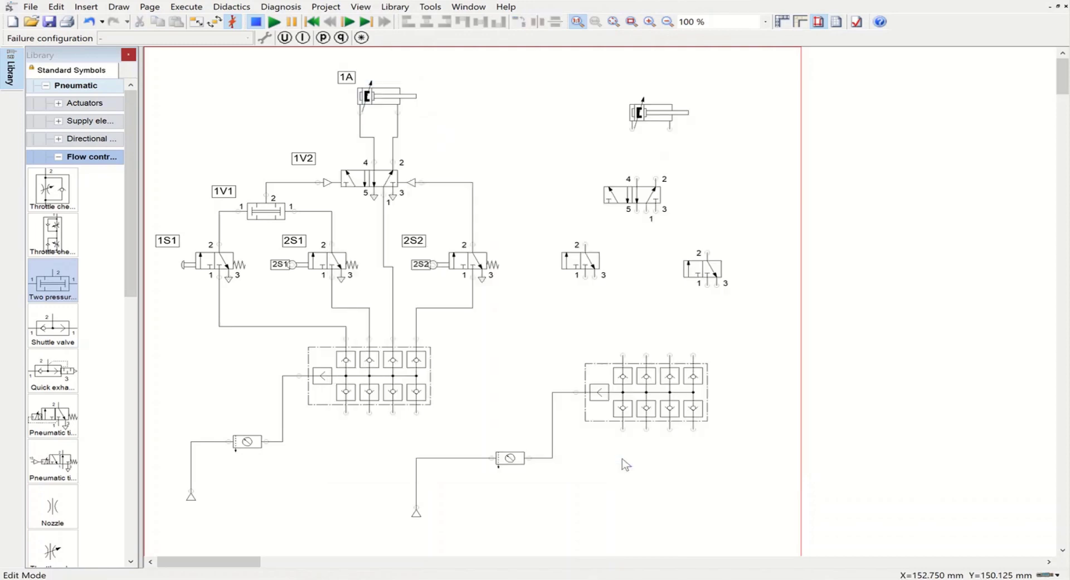
Step: Align the 3/n way valve beside 2S2 with the far-right one and give it mechanical roller actuation on the left and spring return on the right
mouse_move(401, 171)
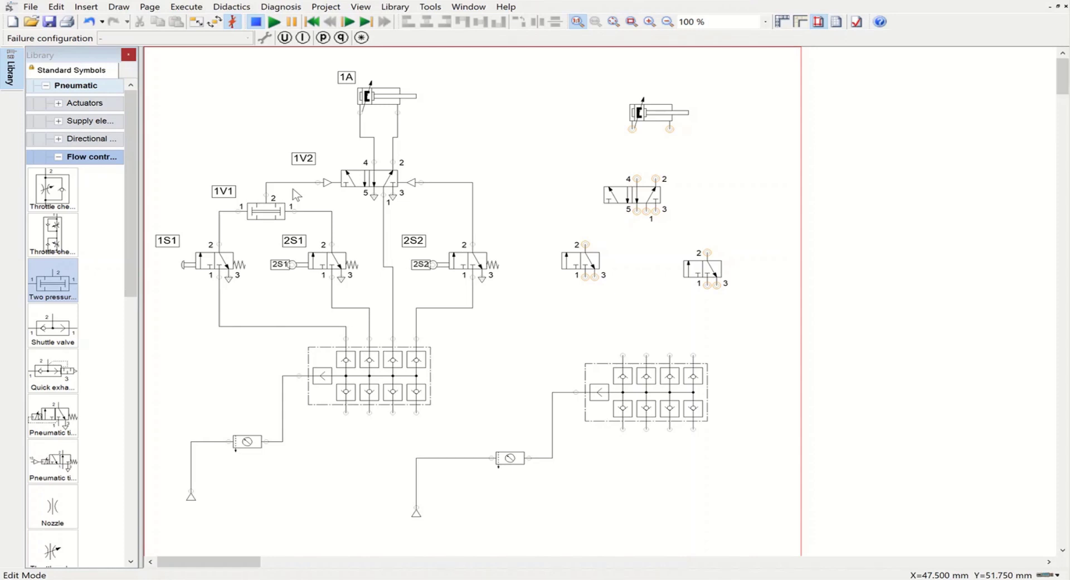
left_click(573, 254)
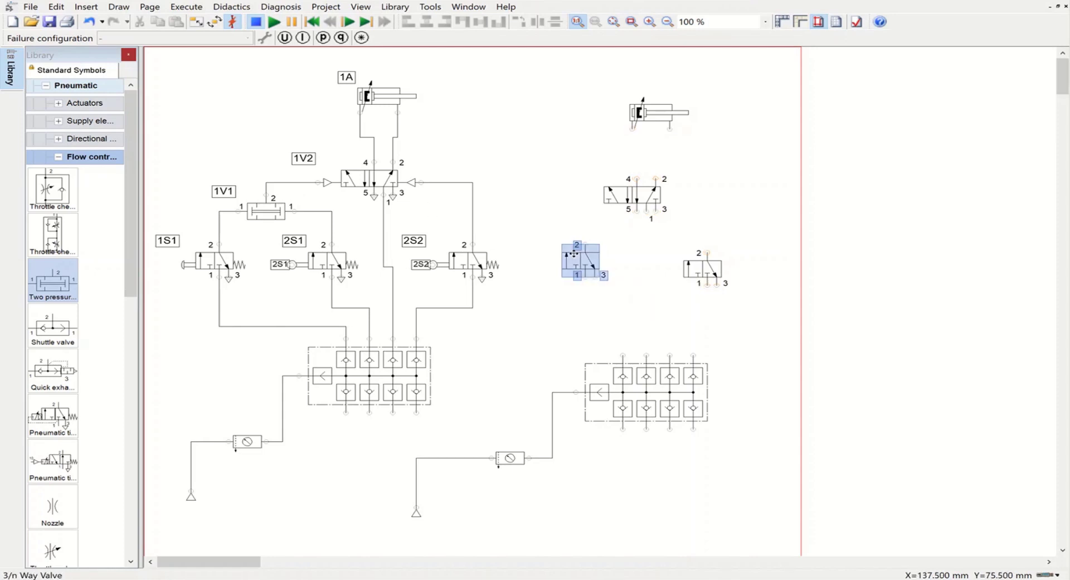
left_click_drag(573, 260, 574, 261)
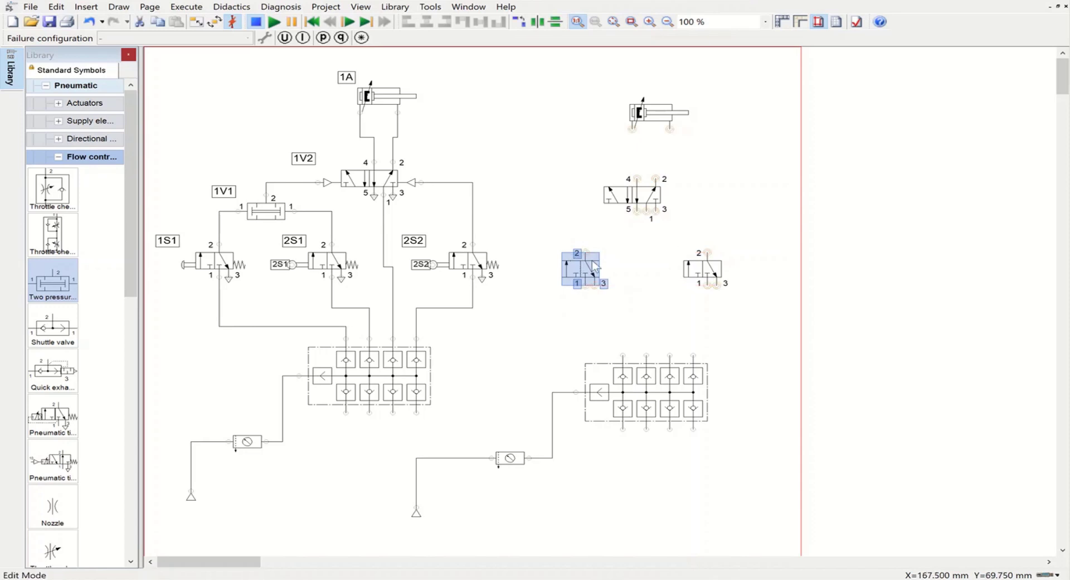
double_click(573, 266)
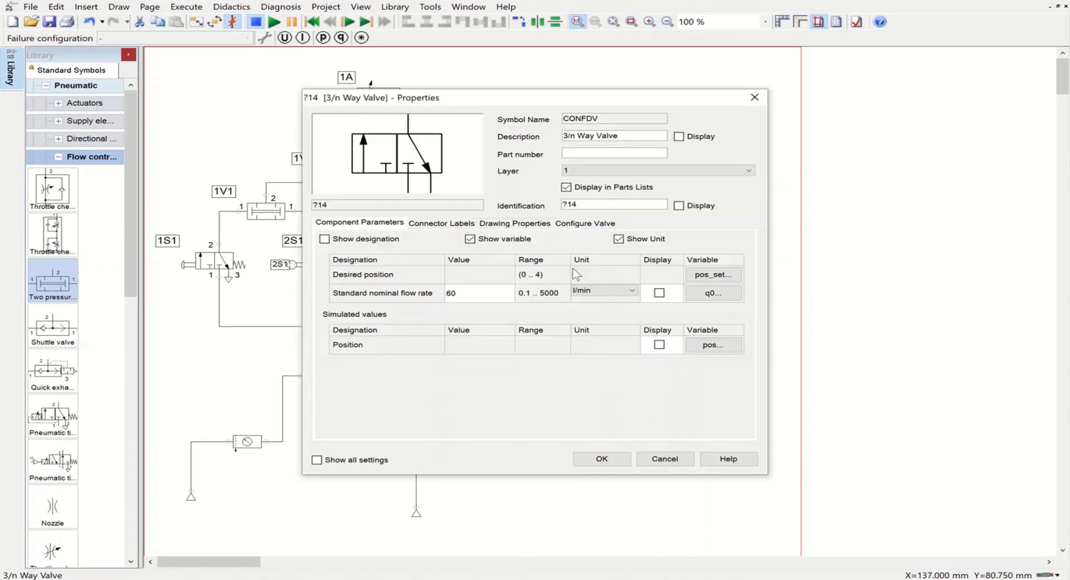
left_click(589, 223)
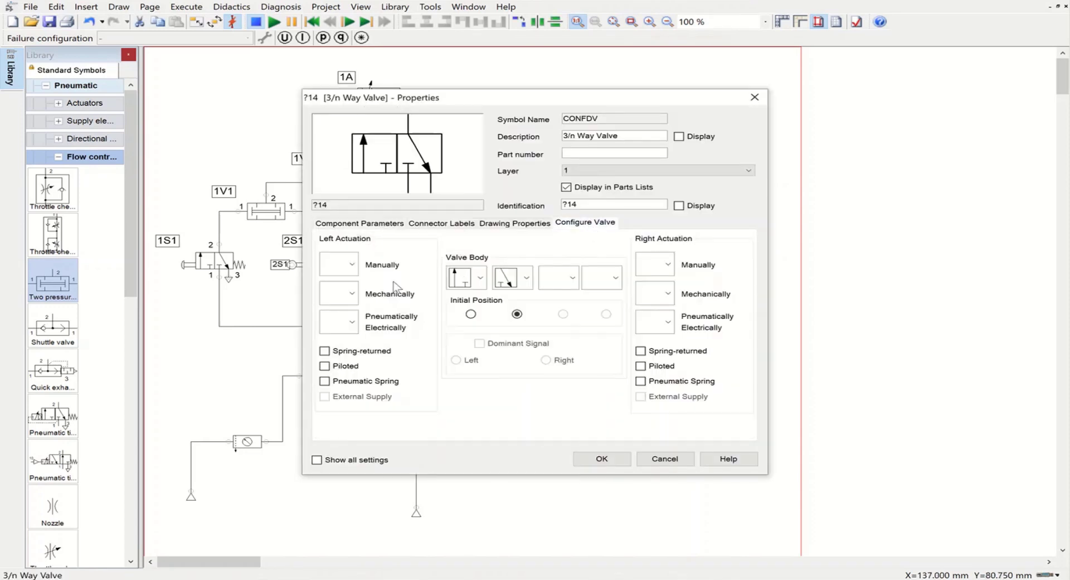
left_click(352, 294)
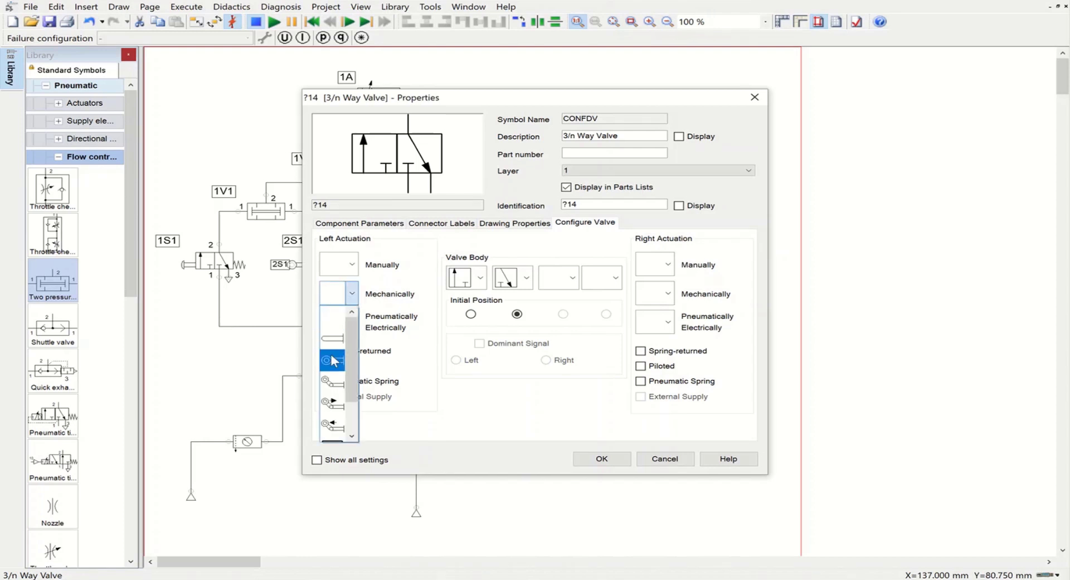
left_click(332, 359)
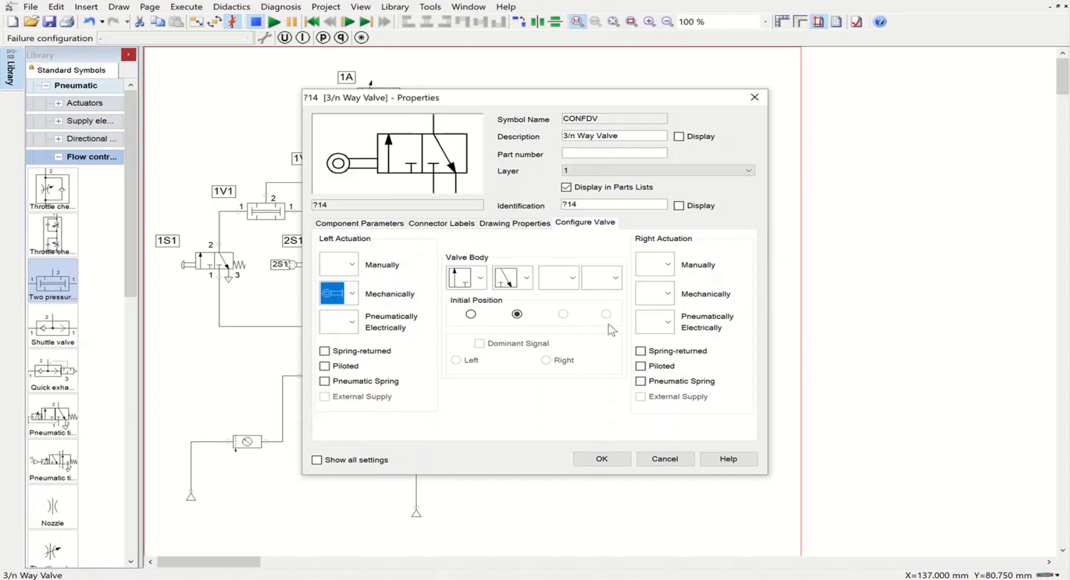
left_click(641, 350)
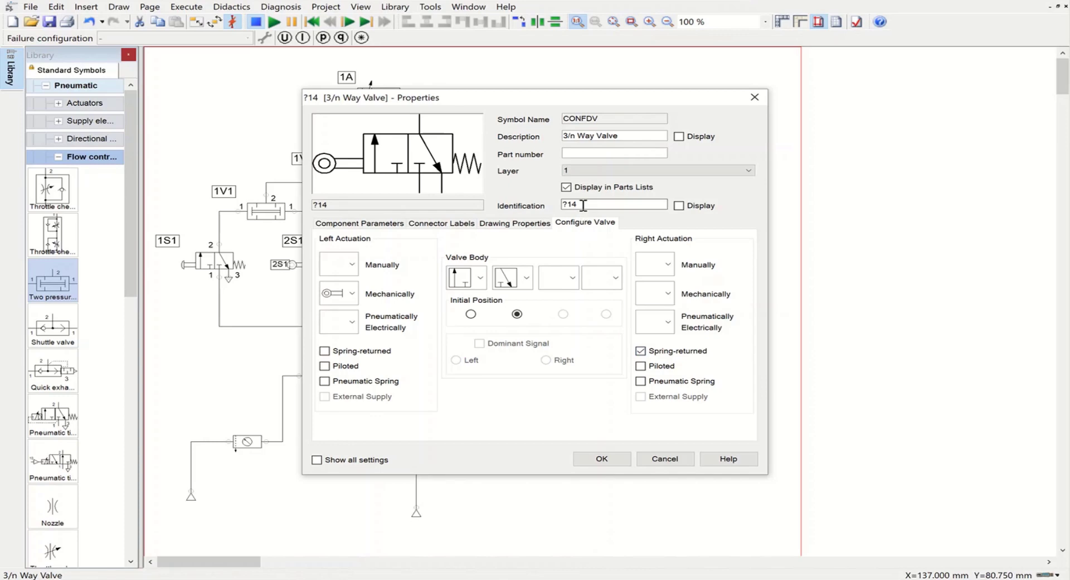
Step: Identify this roller-actuated valve as 1S3 with its identification displayed, and label its roller connector 1S3
left_click_drag(583, 206, 562, 207)
type("1S3")
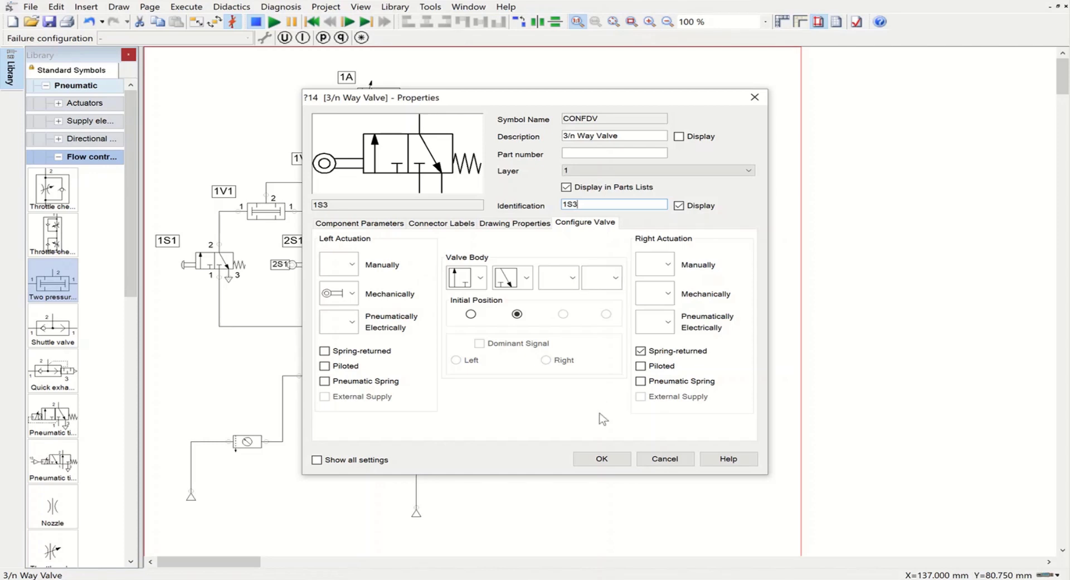
left_click(602, 457)
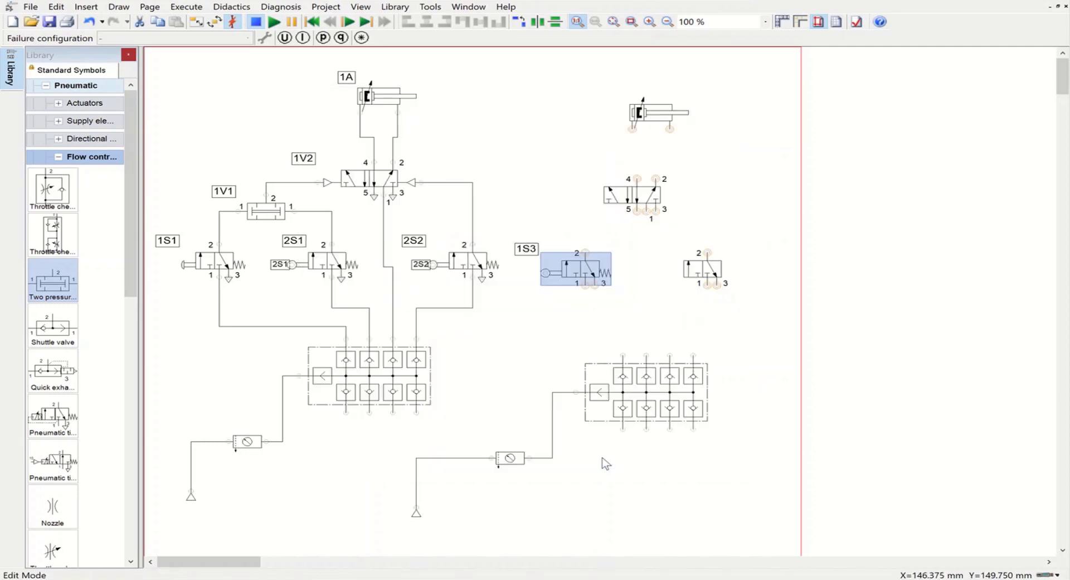
double_click(545, 273)
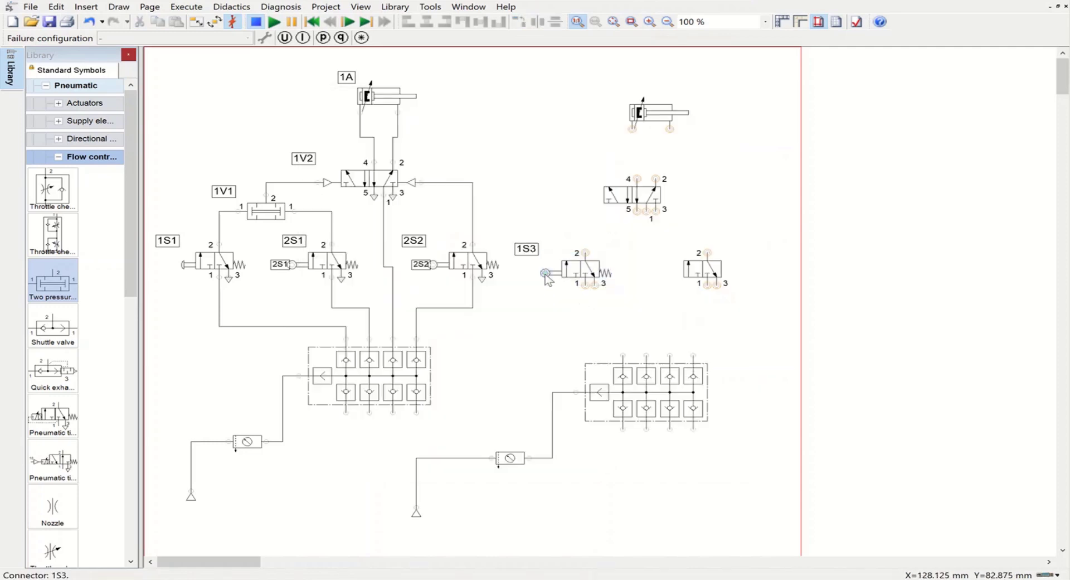
type("1")
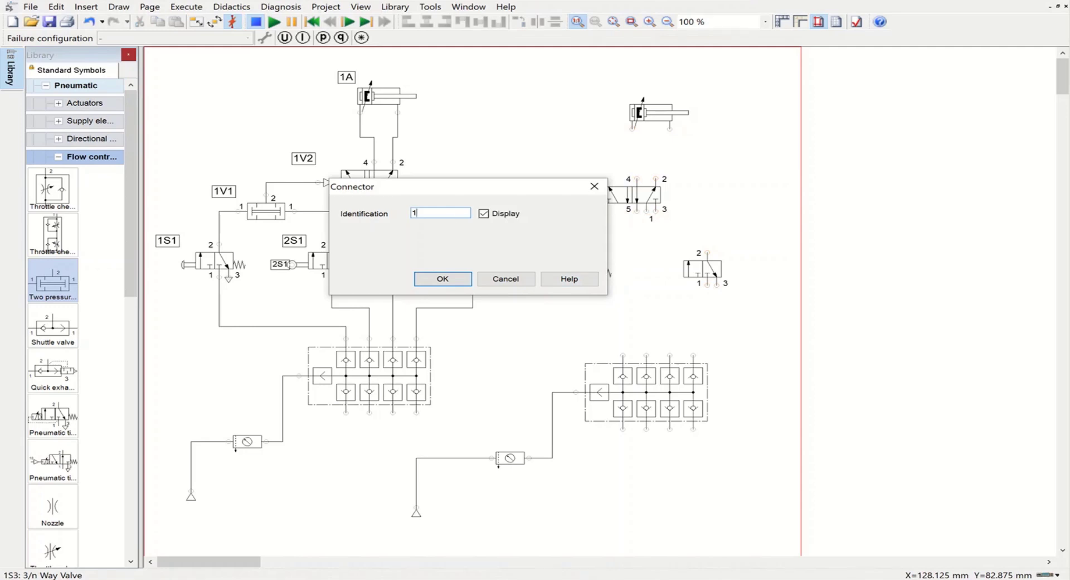
type("S3")
left_click(429, 279)
Step: Identify the far-right 3/n way valve as 1S2, displayed, with mechanical roller actuation on the left and spring return on the right
double_click(696, 268)
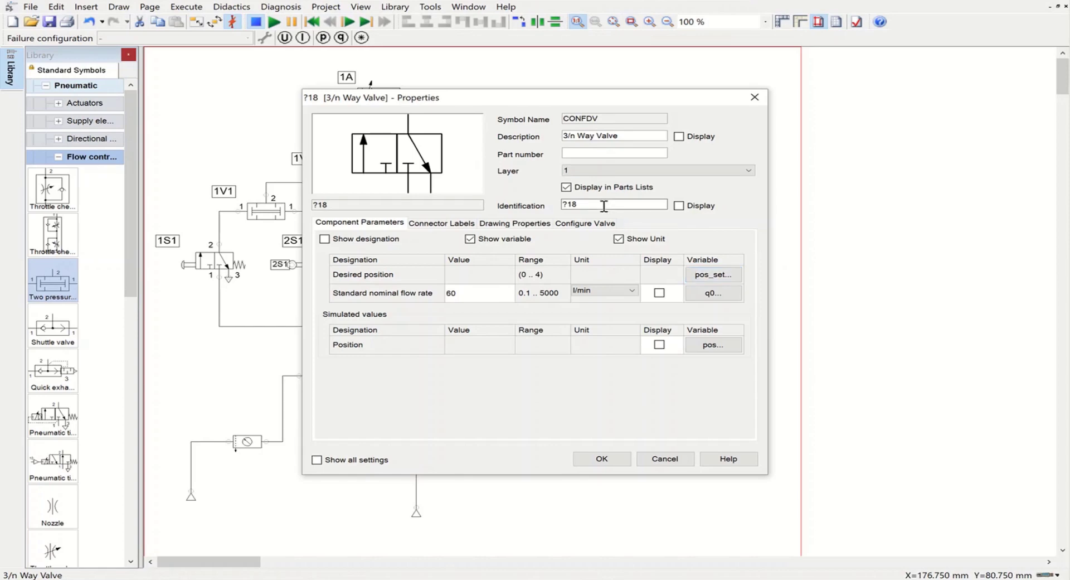
left_click_drag(605, 204, 556, 210)
type("1S2")
left_click(575, 223)
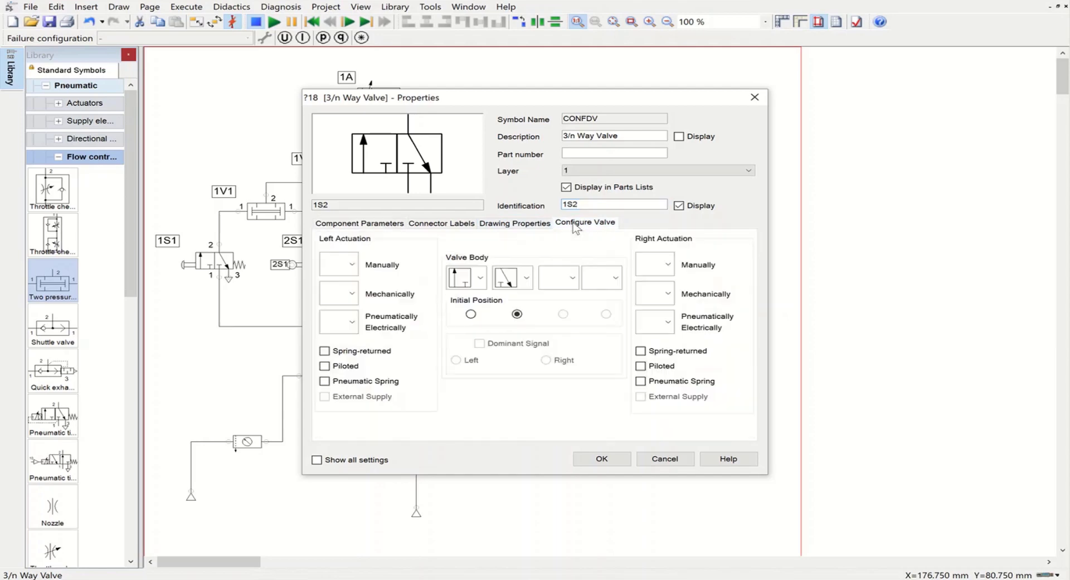
left_click(351, 293)
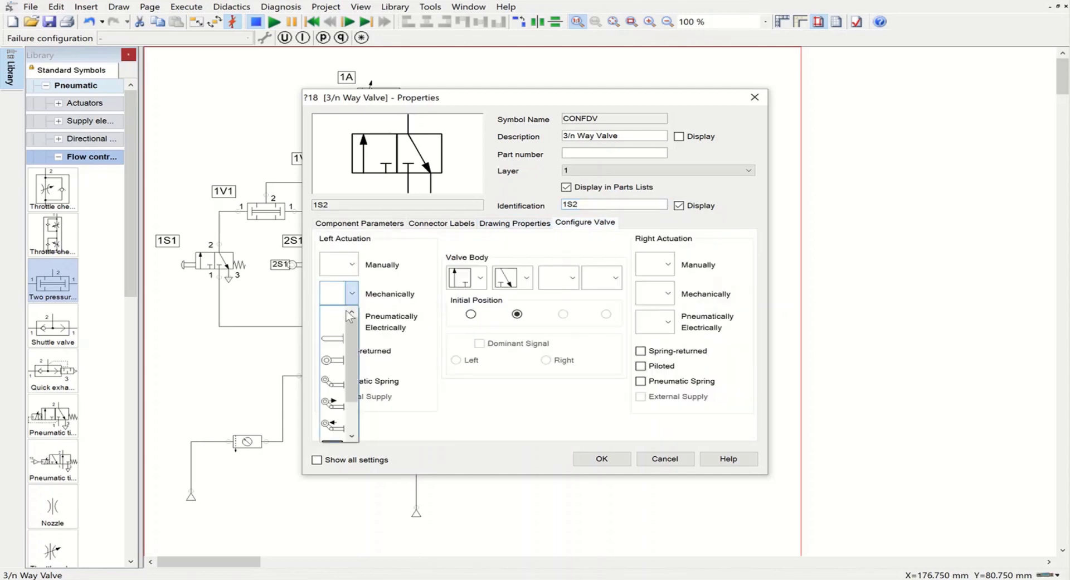
left_click(336, 369)
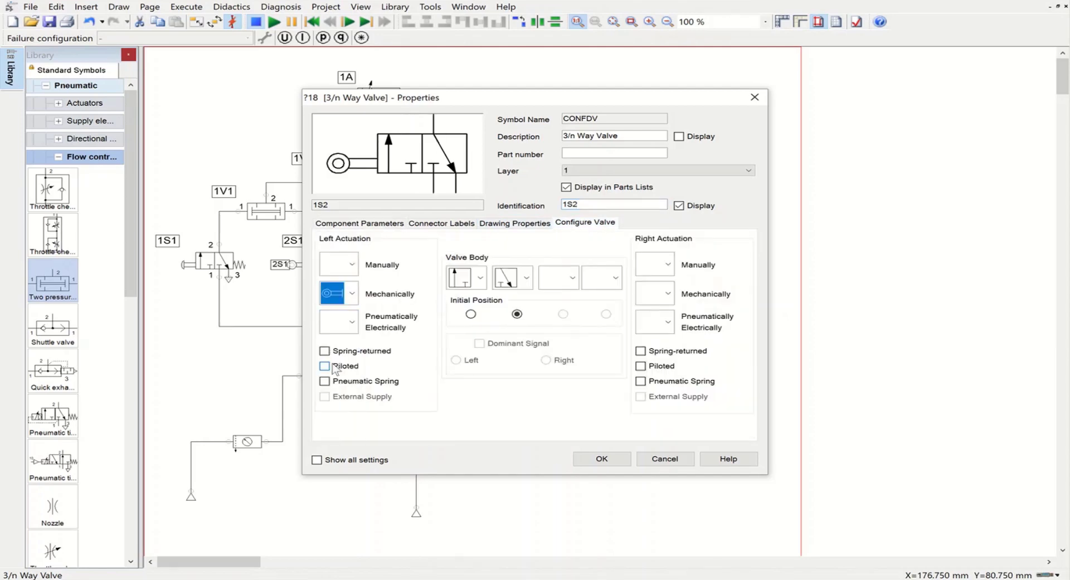
left_click(641, 352)
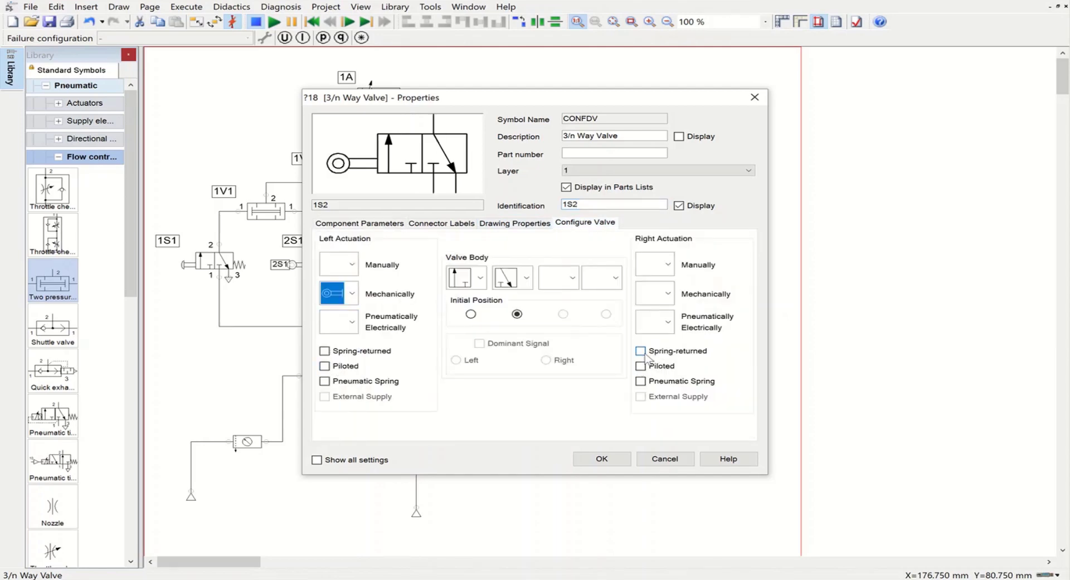
left_click(600, 461)
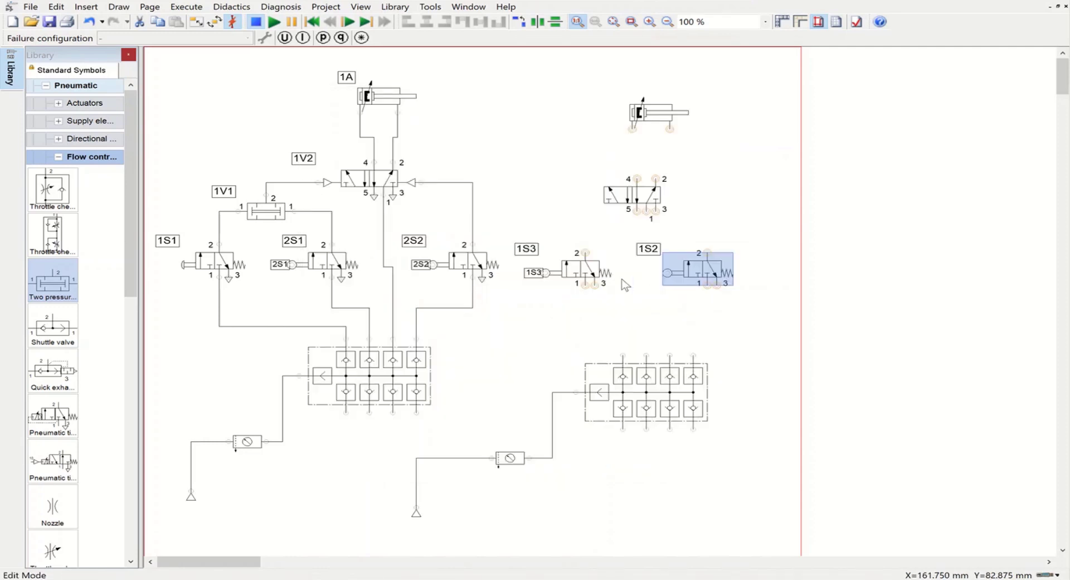
Step: Connect port 1 of valves 1S3 and 1S2 to the second manifold's first and third upper outlets, and fit both port 3s with the stemmed-triangle exhaust
left_click_drag(585, 284, 622, 352)
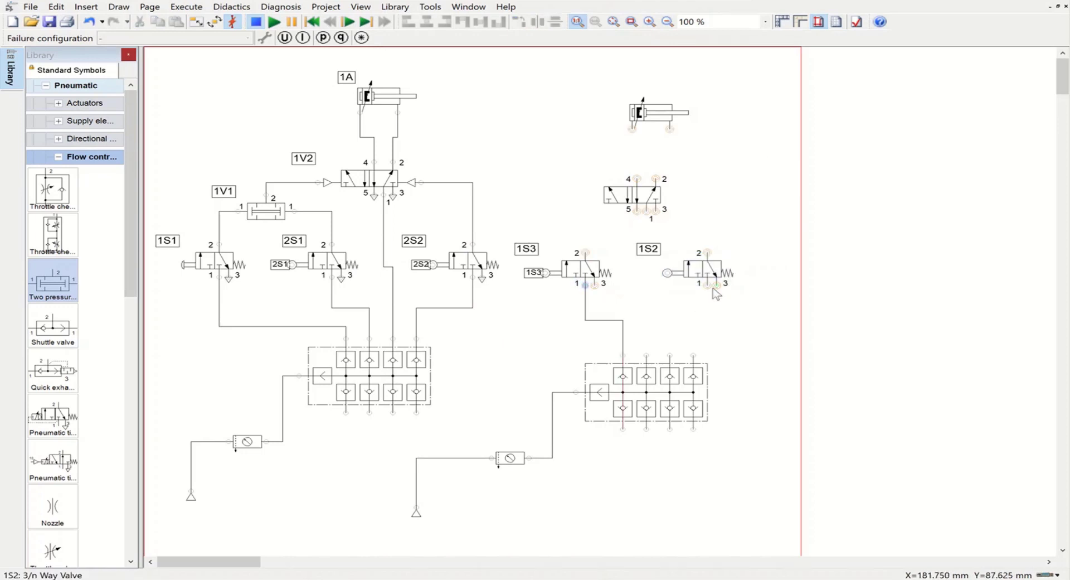
mouse_move(700, 284)
left_mouse_down()
mouse_move(669, 331)
mouse_move(672, 355)
left_mouse_up()
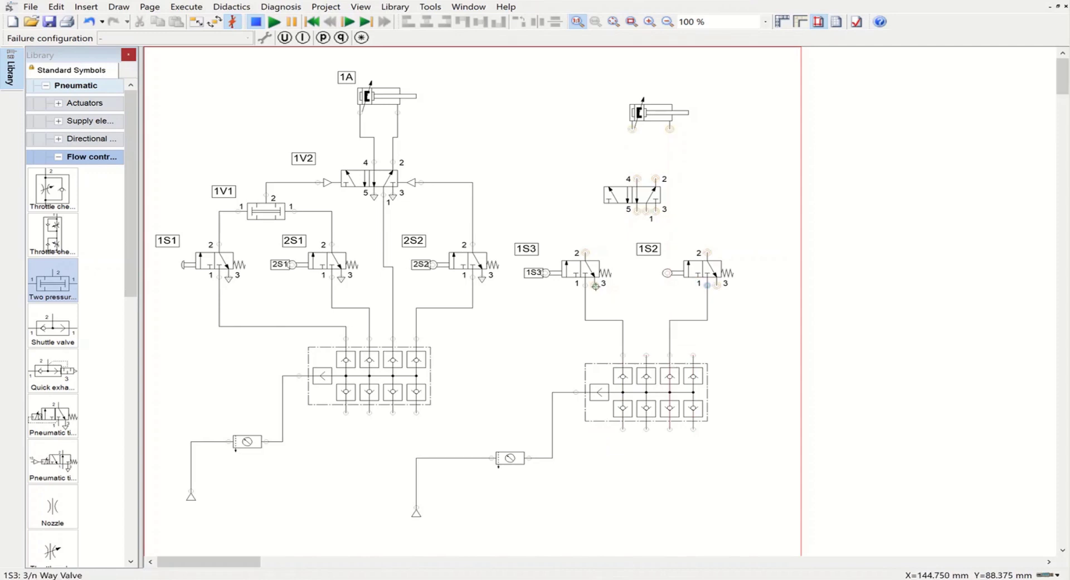
double_click(595, 286)
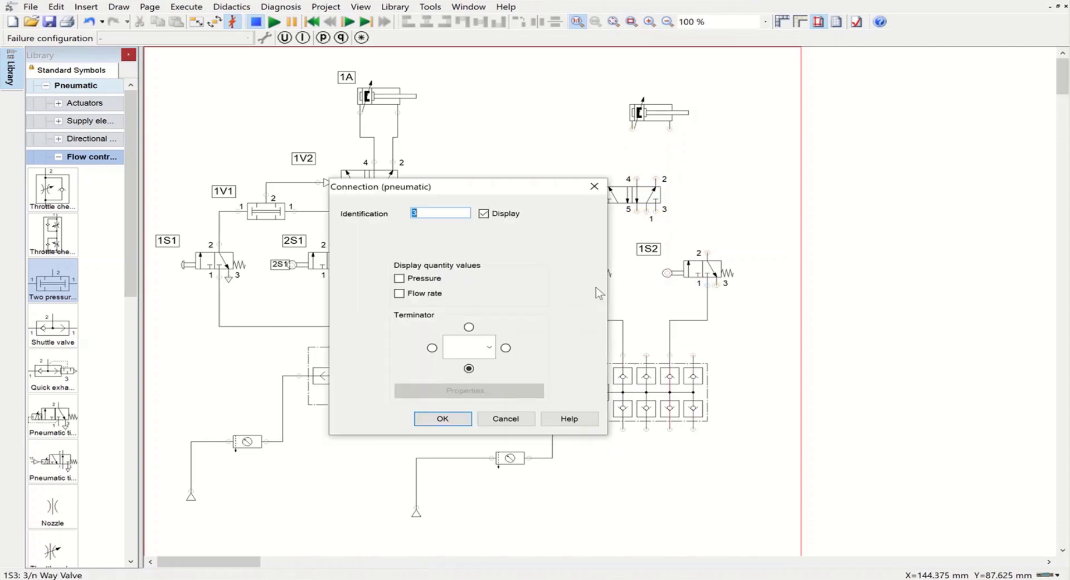
left_click(488, 347)
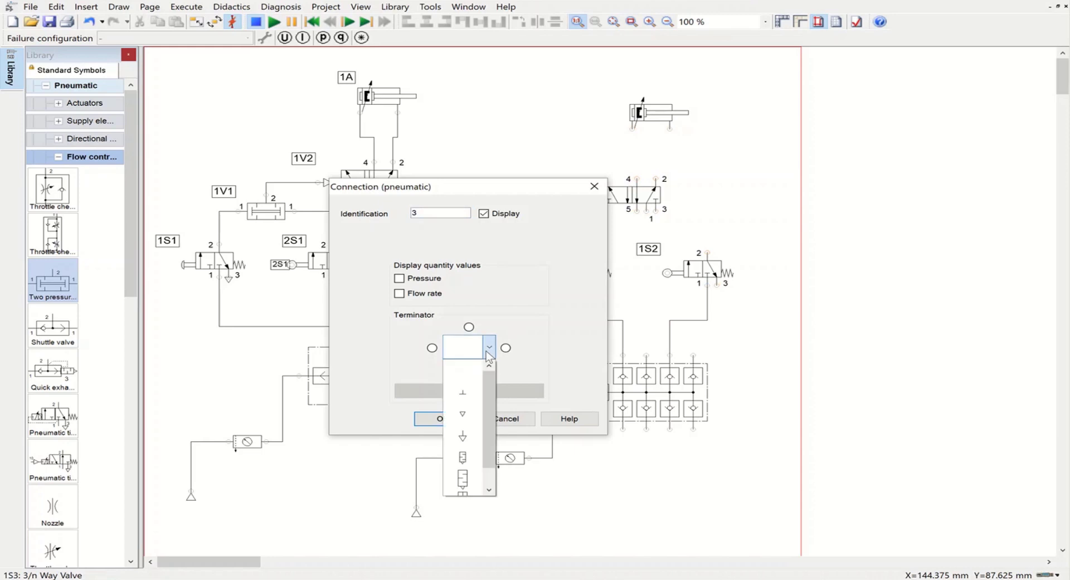
left_click(465, 435)
left_click(461, 419)
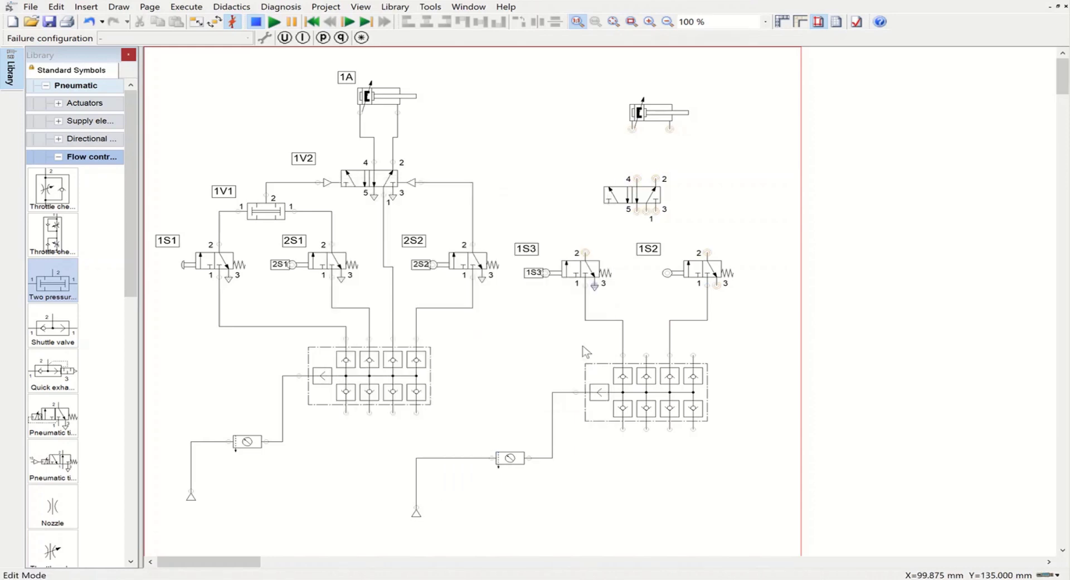
double_click(717, 285)
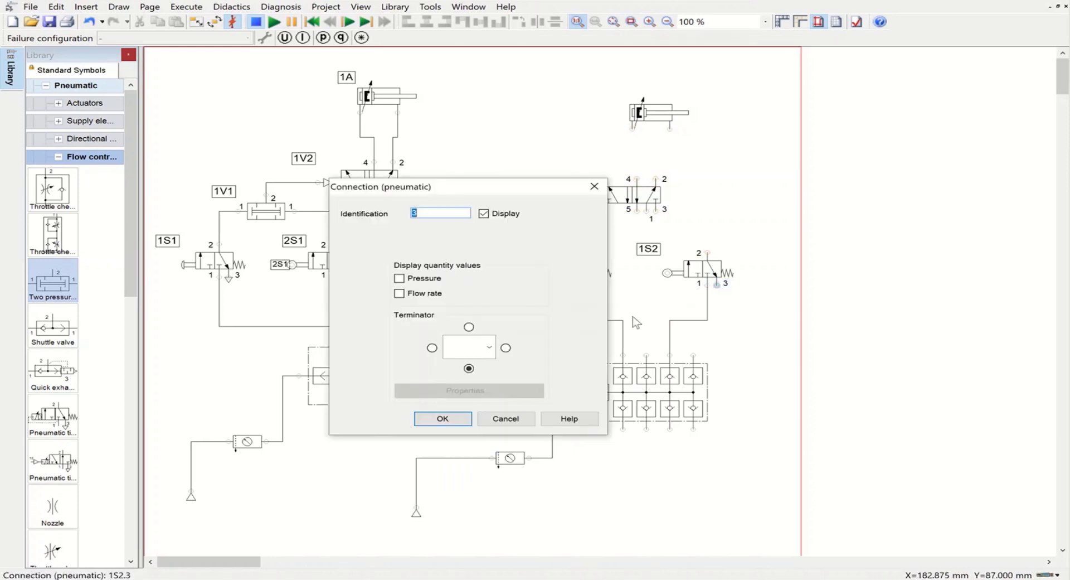
left_click(489, 346)
left_click(463, 435)
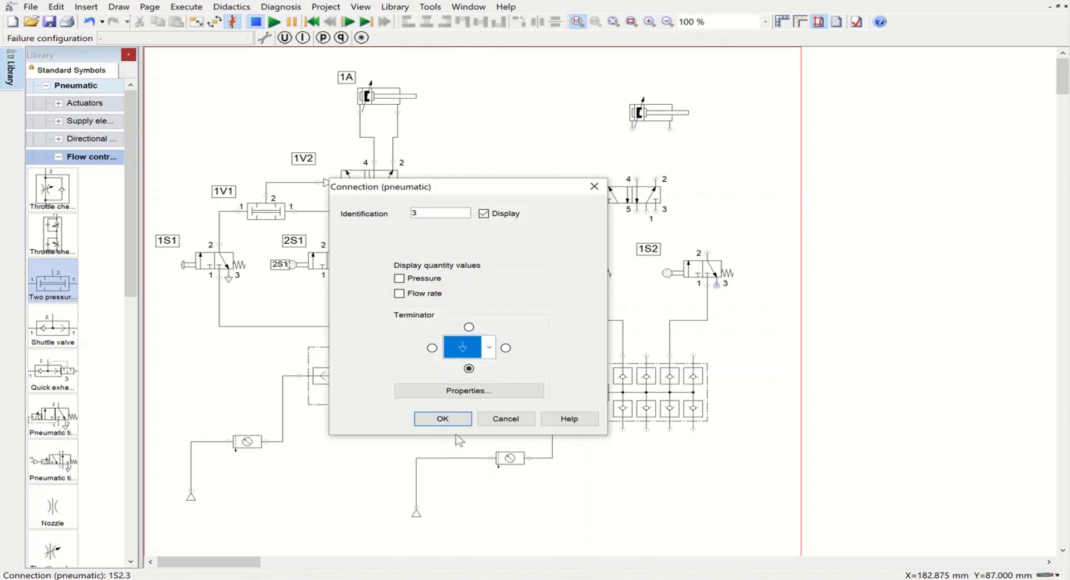
left_click(448, 420)
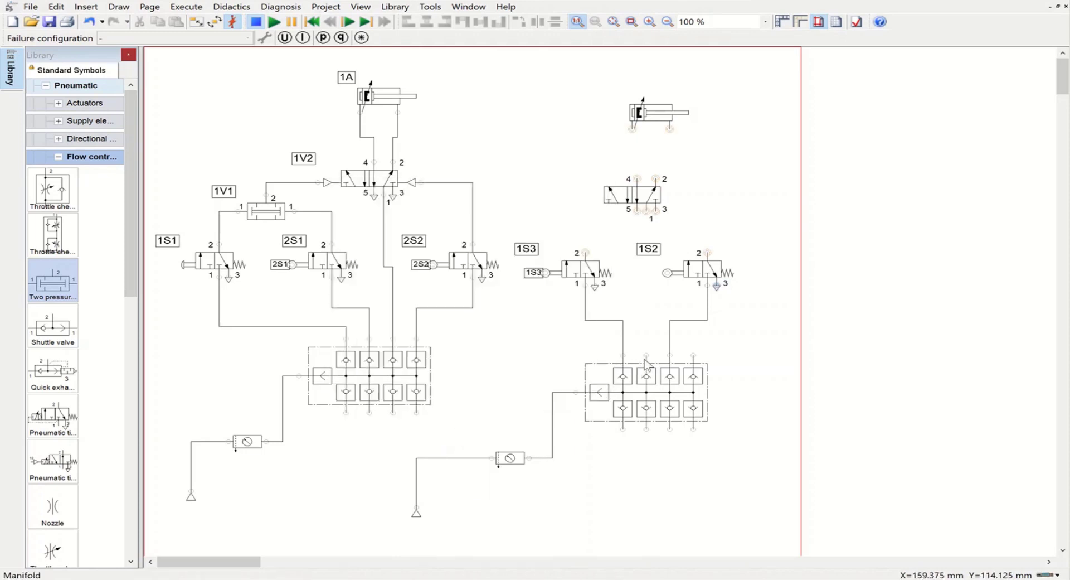
Step: Connect the second manifold's second upper outlet to port 1 of the second 5/n way valve and shift the 1S2 label right, clear of the line
left_click_drag(646, 355, 647, 213)
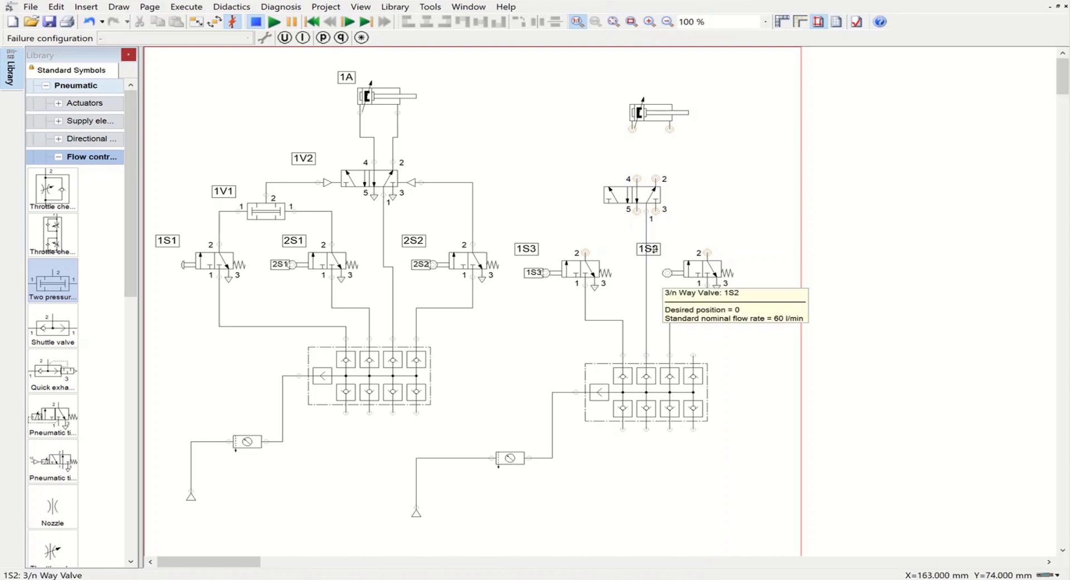
left_click_drag(654, 249, 669, 249)
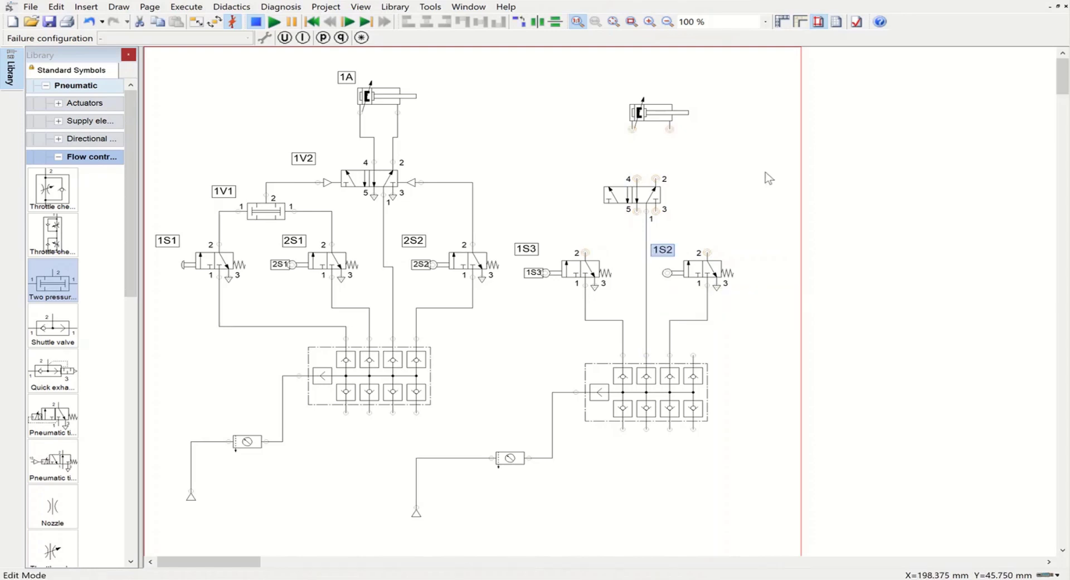
Step: Configure the second 5/n way valve with pneumatic actuation on both its left and right sides
left_click(626, 196)
double_click(626, 196)
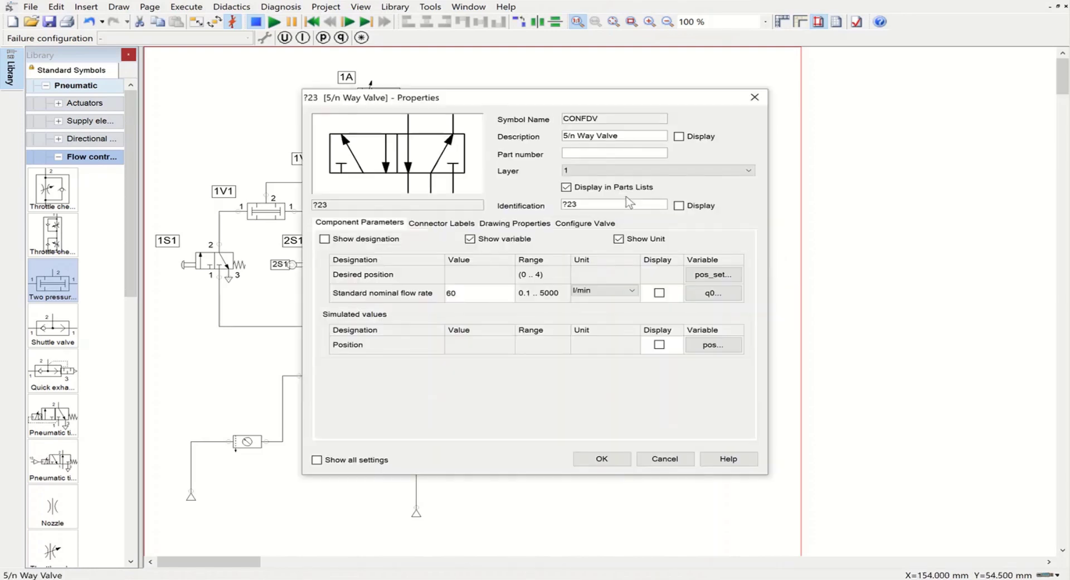
left_click(583, 224)
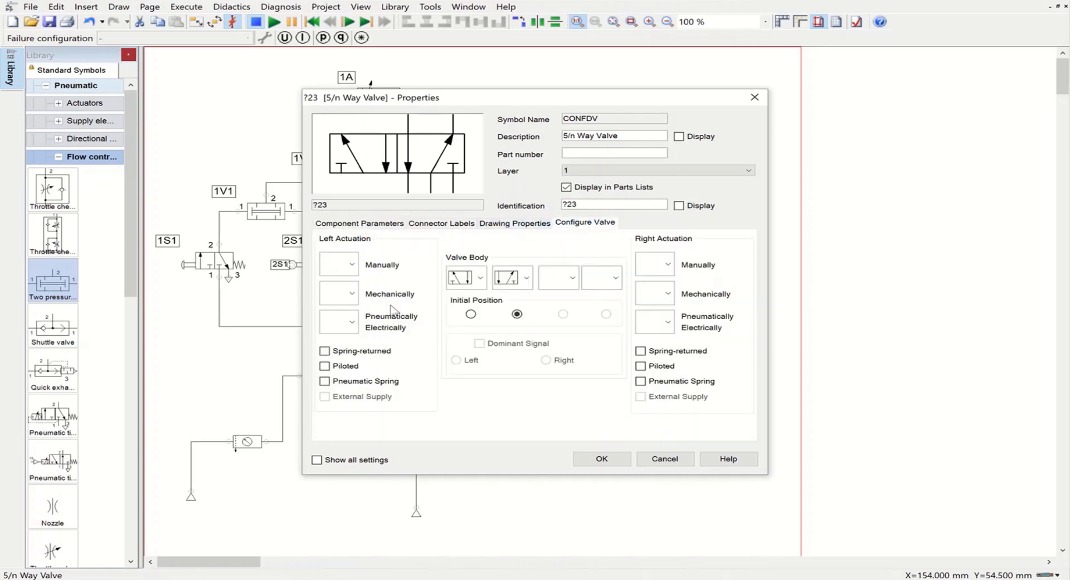
left_click(351, 323)
left_click(340, 365)
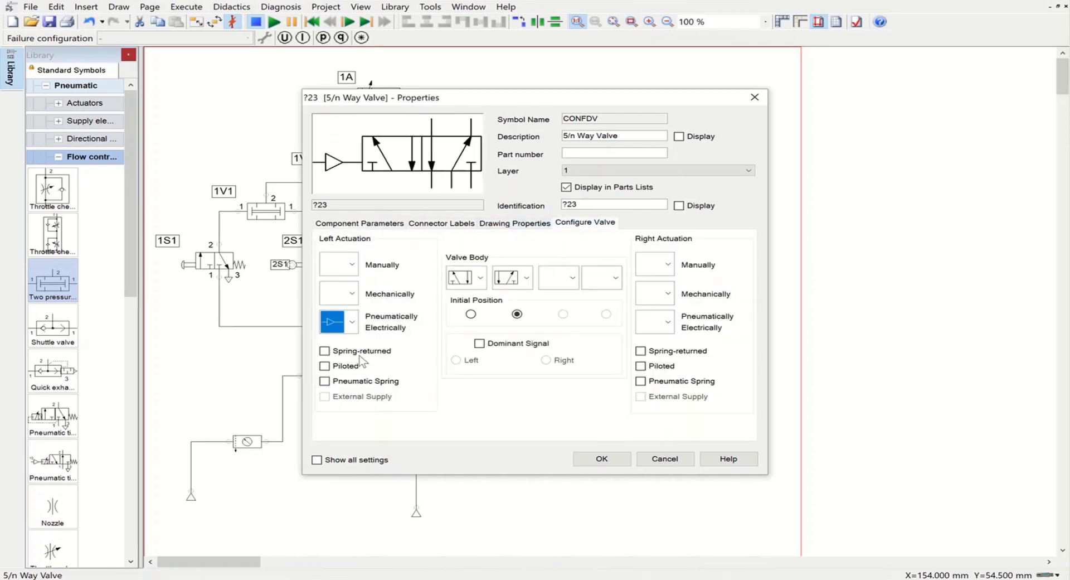
left_click(646, 324)
left_click(642, 362)
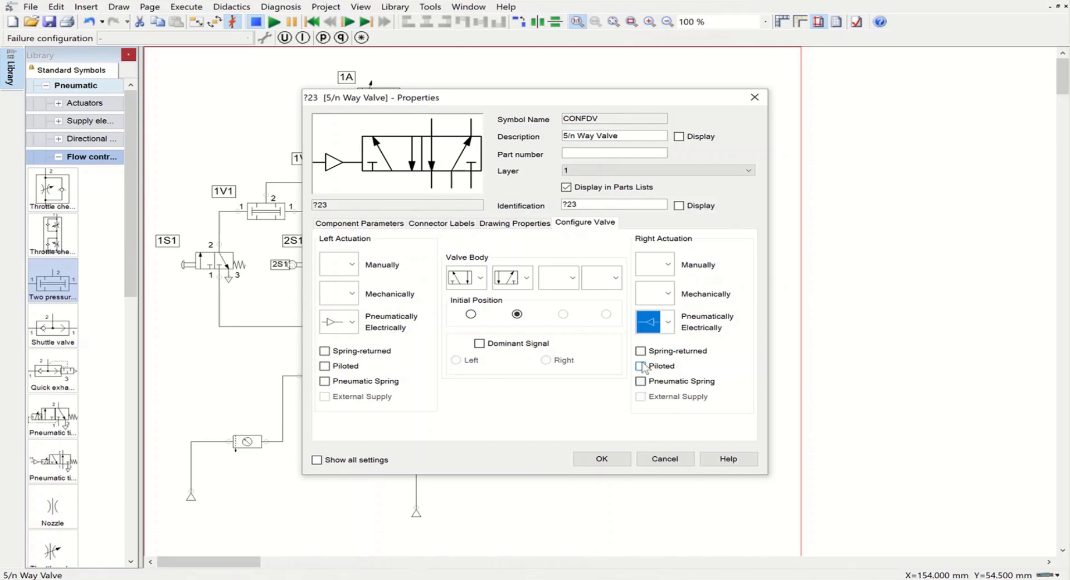
left_click(602, 459)
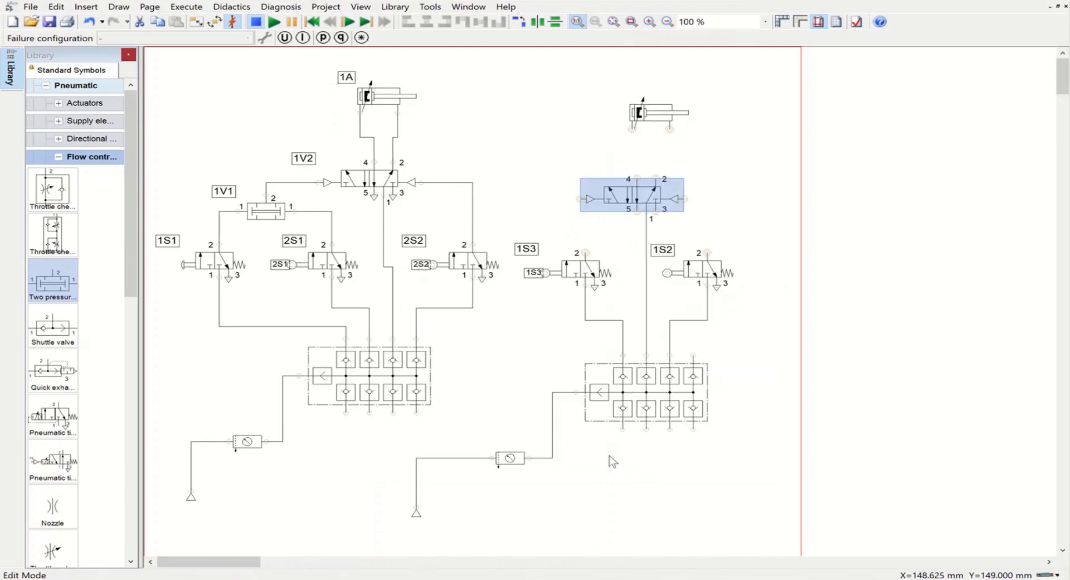
Step: Connect port 2 of valve 1S3 to the second 5/n way valve's left pilot port and port 2 of valve 1S2 to its right pilot port
left_click(602, 239)
left_click_drag(585, 252, 581, 199)
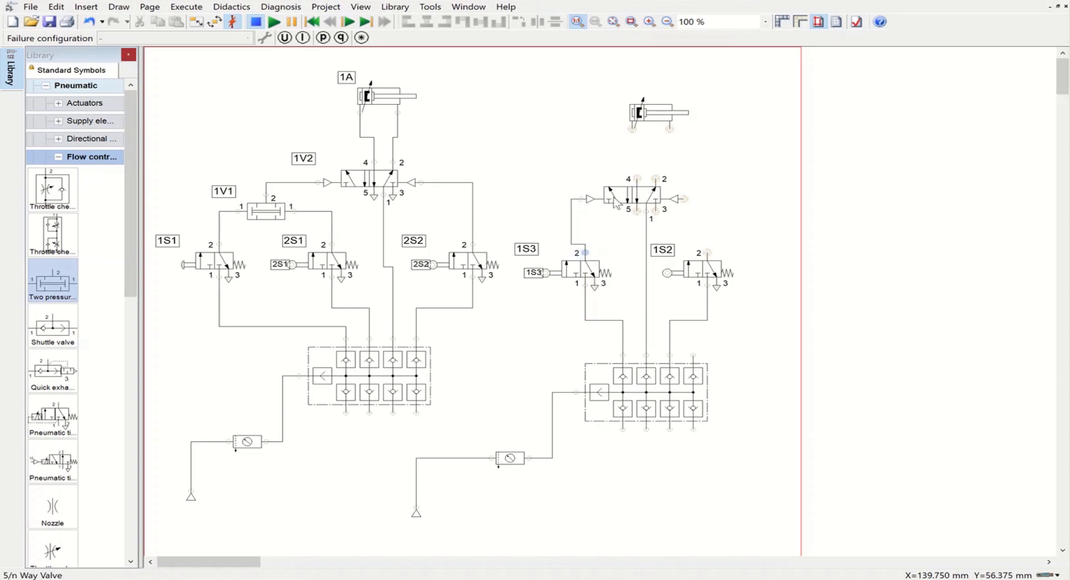
left_click_drag(685, 198, 709, 252)
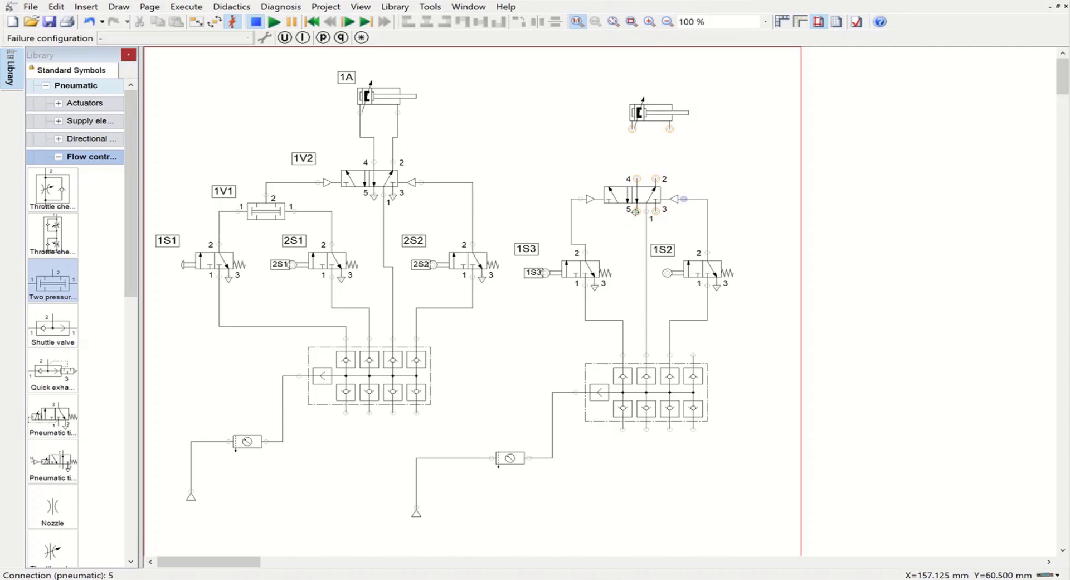
Step: Fit ports 5 and 3 of the second 5/n way valve with the stemmed-triangle exhaust and connect ports 4 and 2 to the second cylinder
double_click(636, 214)
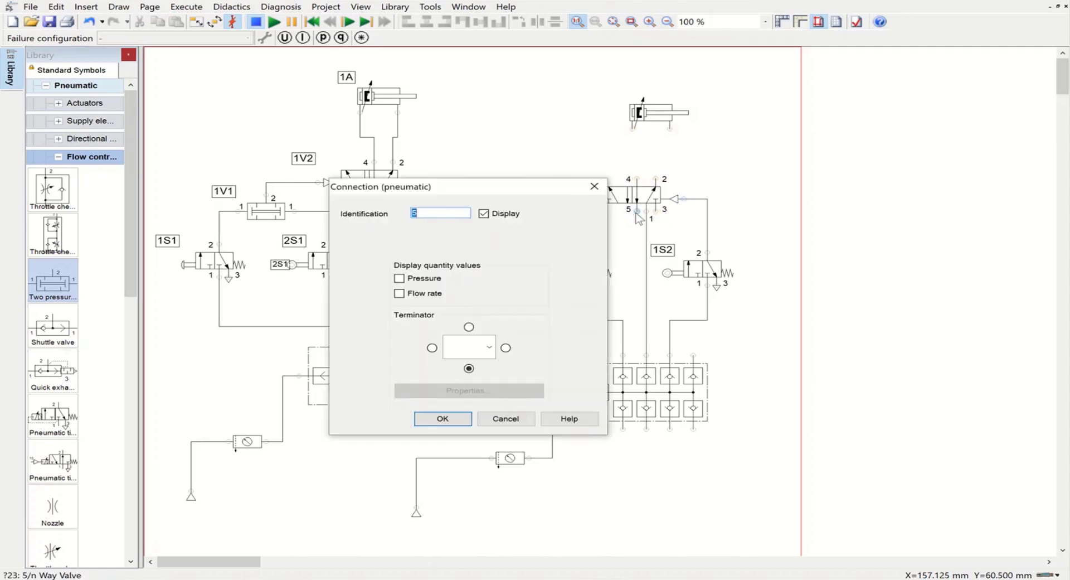
left_click(489, 348)
left_click(471, 436)
left_click(442, 419)
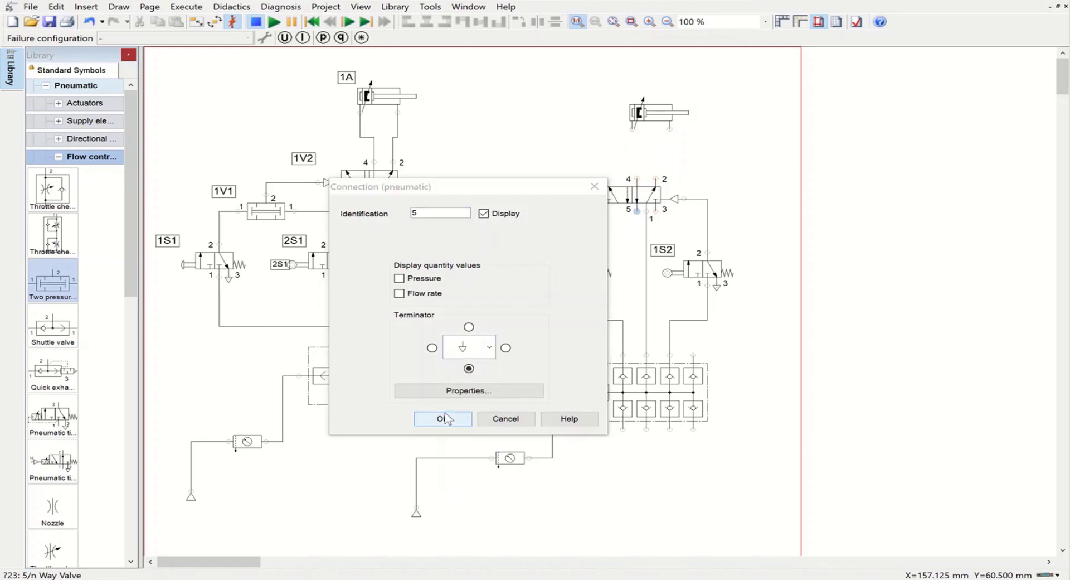
double_click(652, 213)
left_click(496, 349)
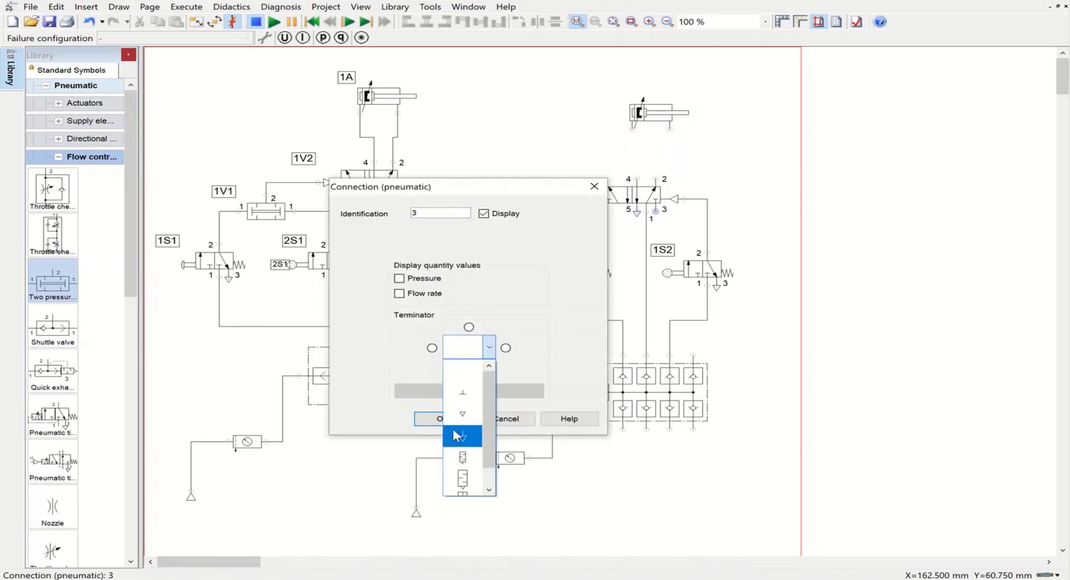
left_click(465, 435)
left_click(450, 419)
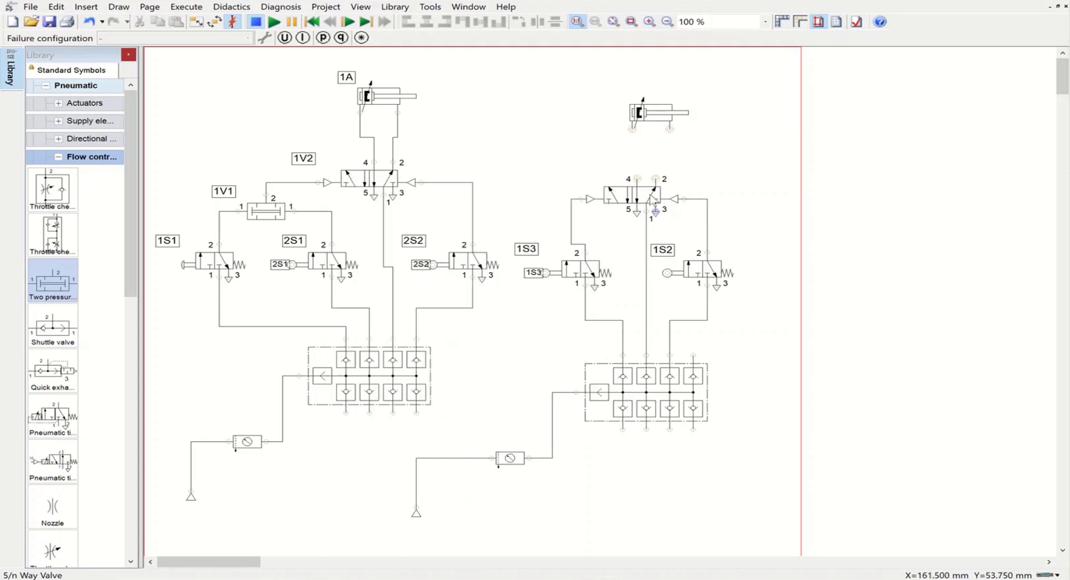
left_click_drag(626, 147, 633, 128)
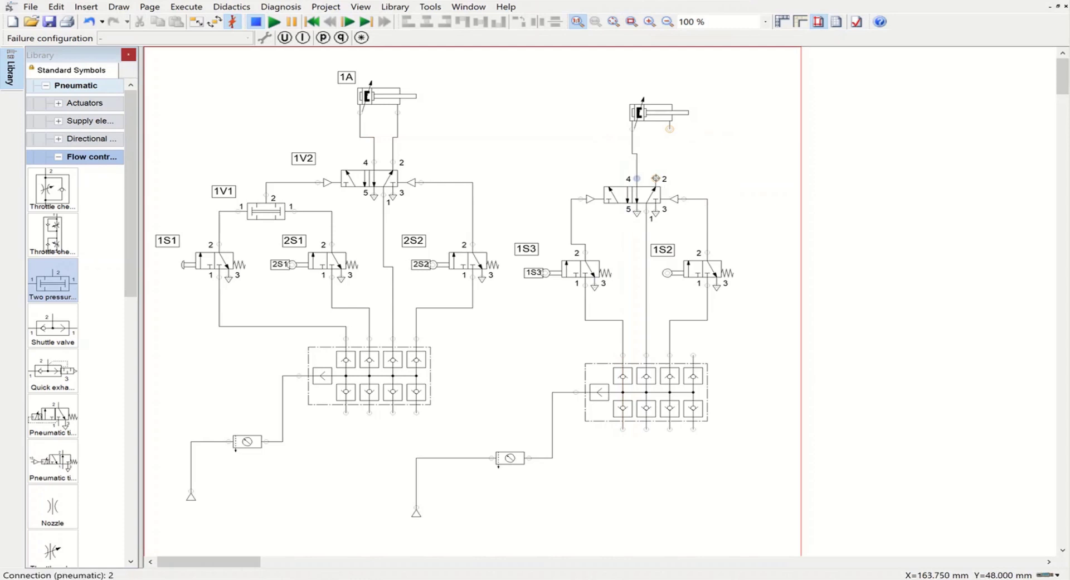
left_click_drag(656, 179, 669, 129)
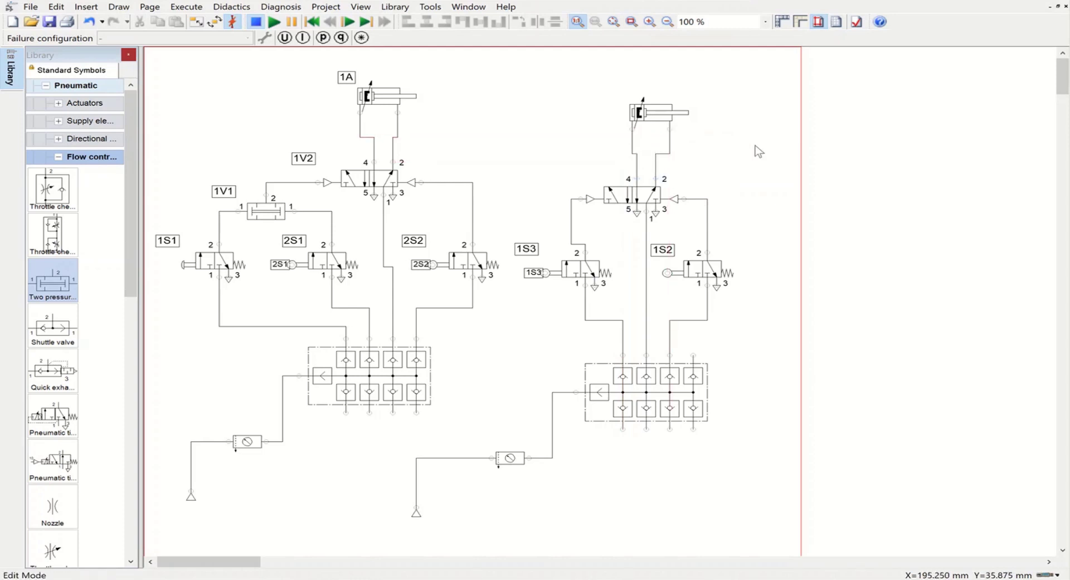
Step: Identify the second 5/n way valve as 2V1 and the second double acting cylinder as 2A, both with identification displayed
left_click(616, 198)
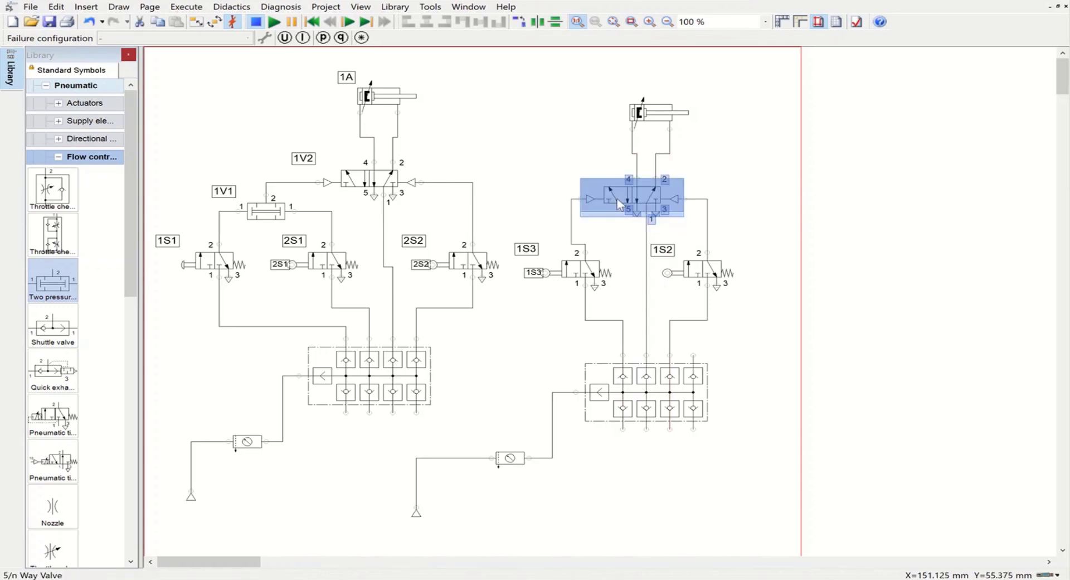
double_click(617, 198)
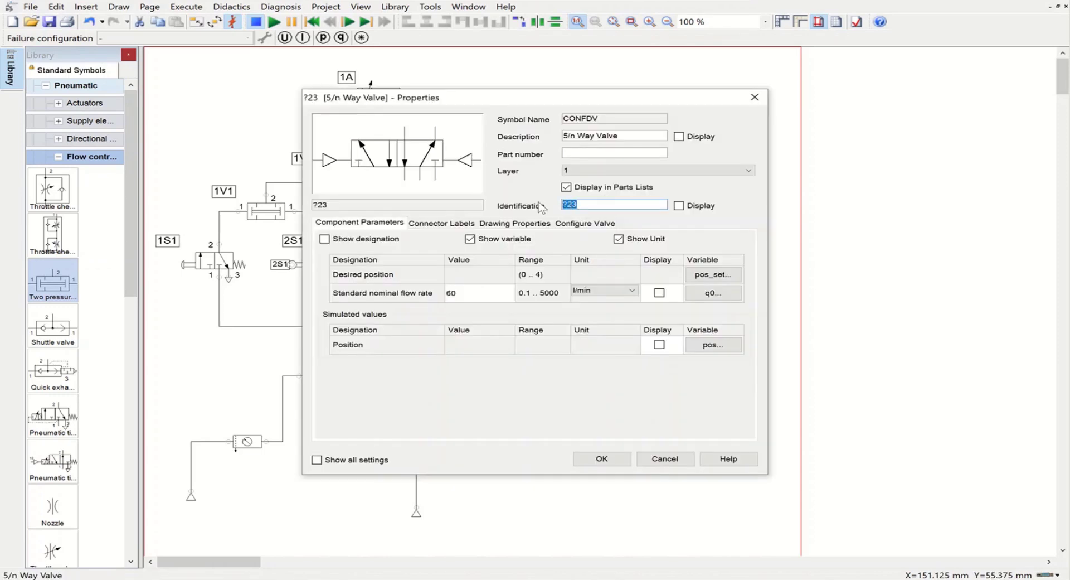
type("2V1")
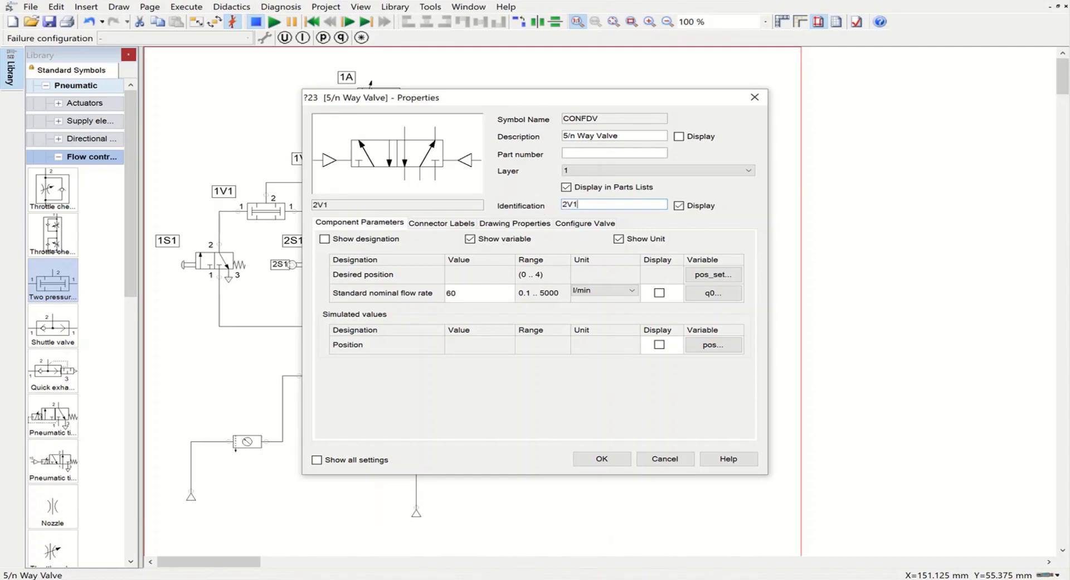
left_click(604, 458)
double_click(651, 122)
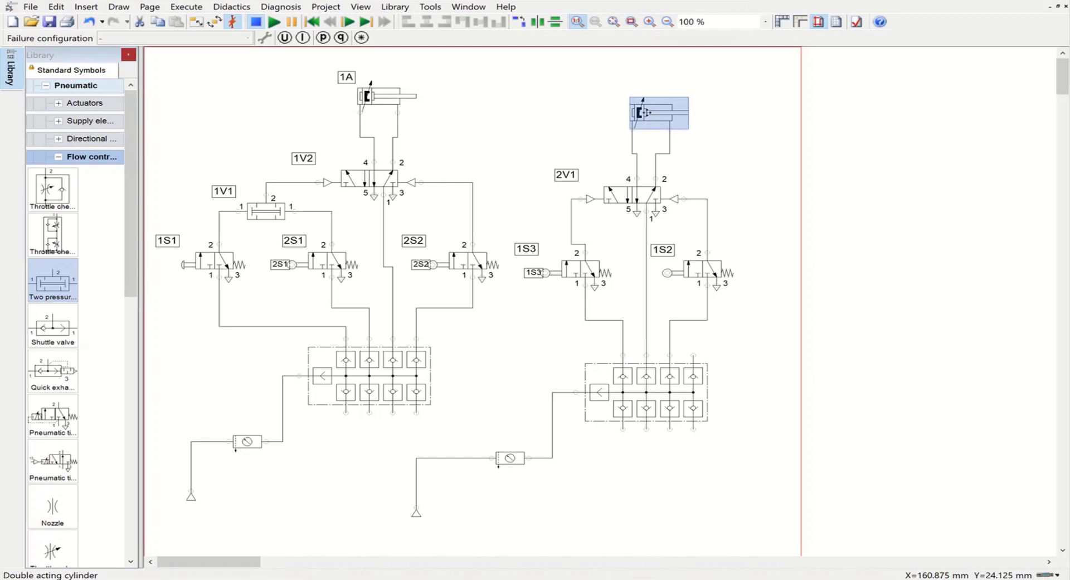
double_click(580, 204)
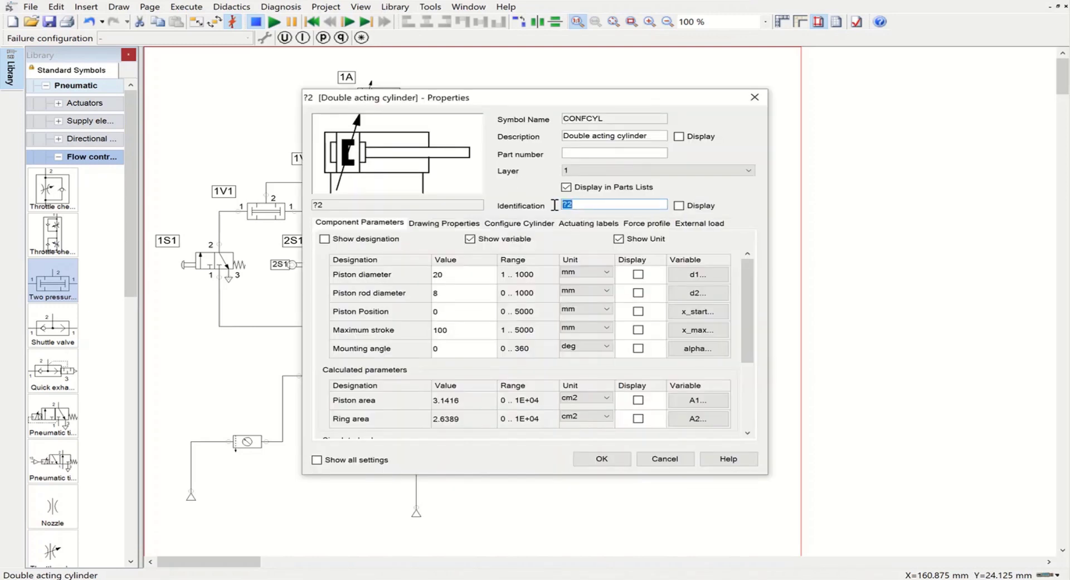
type("2A")
left_click(591, 462)
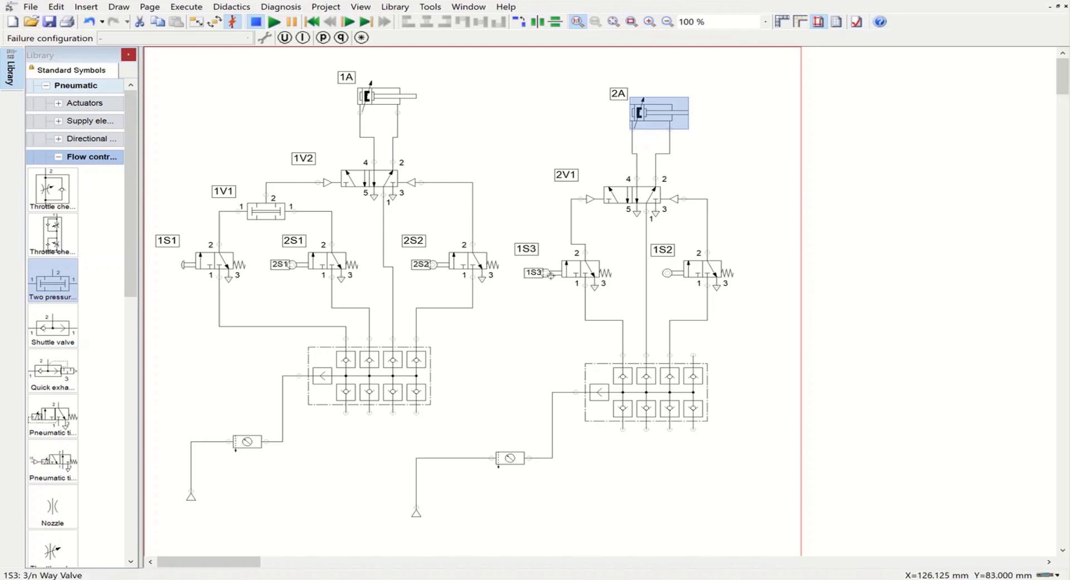
Step: Add the actuating label 1S2 to cylinder 1A, with start and end both at 0 in
double_click(405, 101)
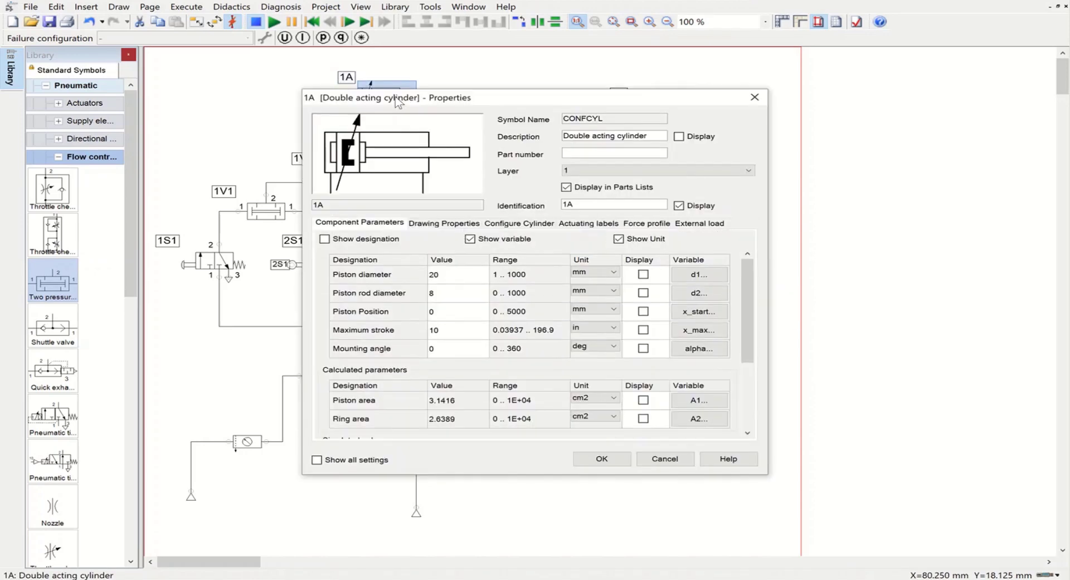
left_click(585, 223)
left_click(380, 252)
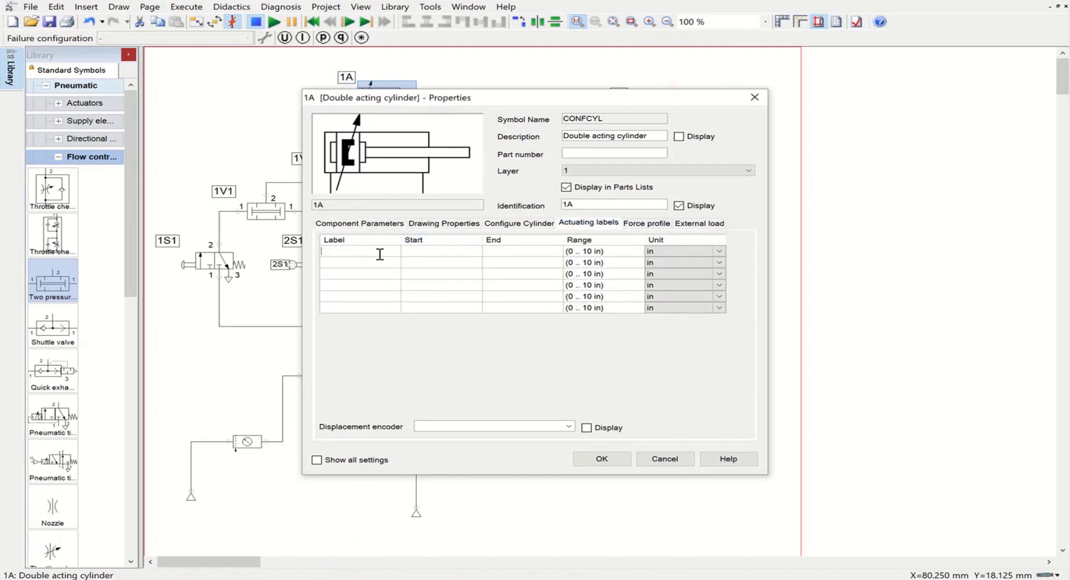
type("1S2")
key("Tab")
type("0")
key("Tab")
type("0")
Step: Add a second actuating label 1S3 to cylinder 1A starting at 10 in, and apply the cylinder properties
left_click(372, 263)
type("1S3")
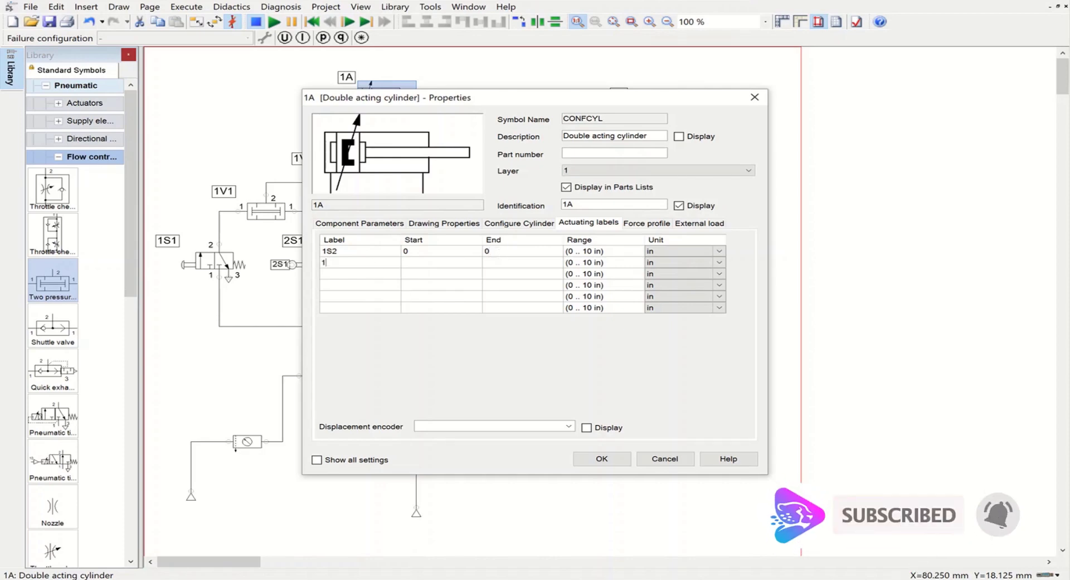
left_click(425, 262)
type("10")
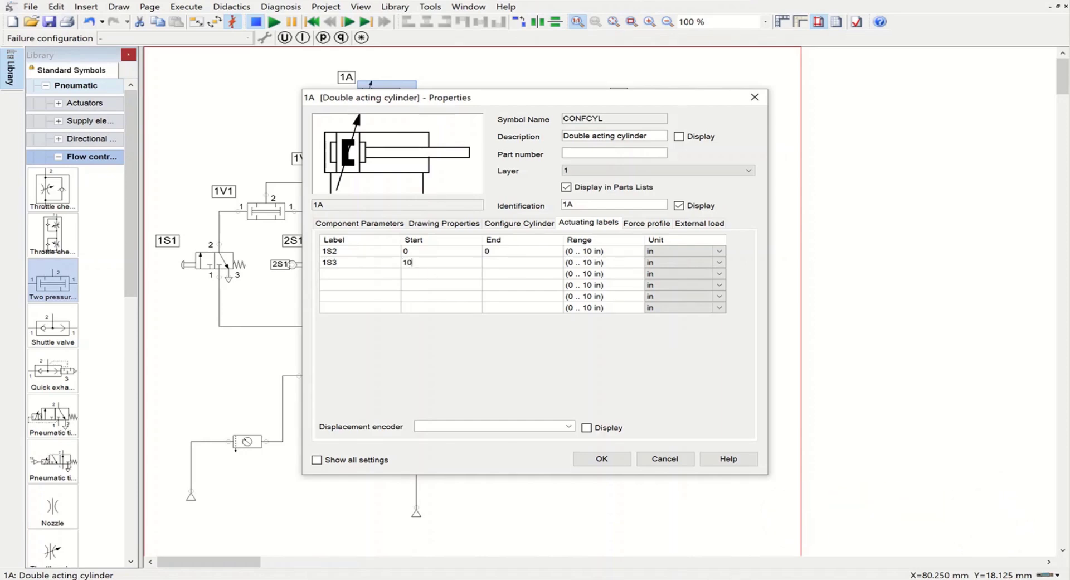
left_click(499, 264)
left_click(598, 459)
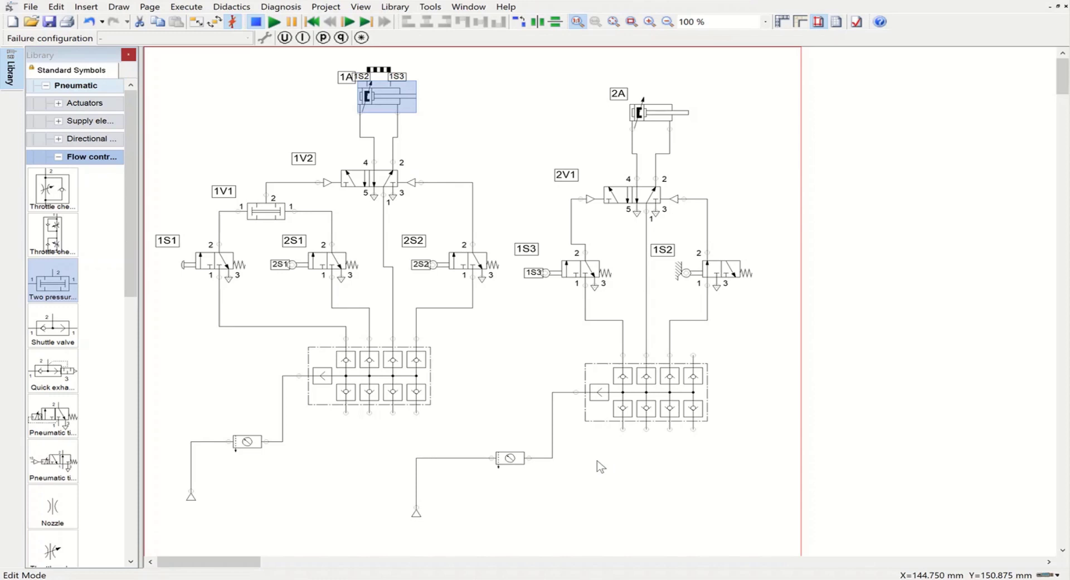
Step: Add the actuating label 2S1 to cylinder 2A, with start and end both at 0 mm
mouse_move(384, 101)
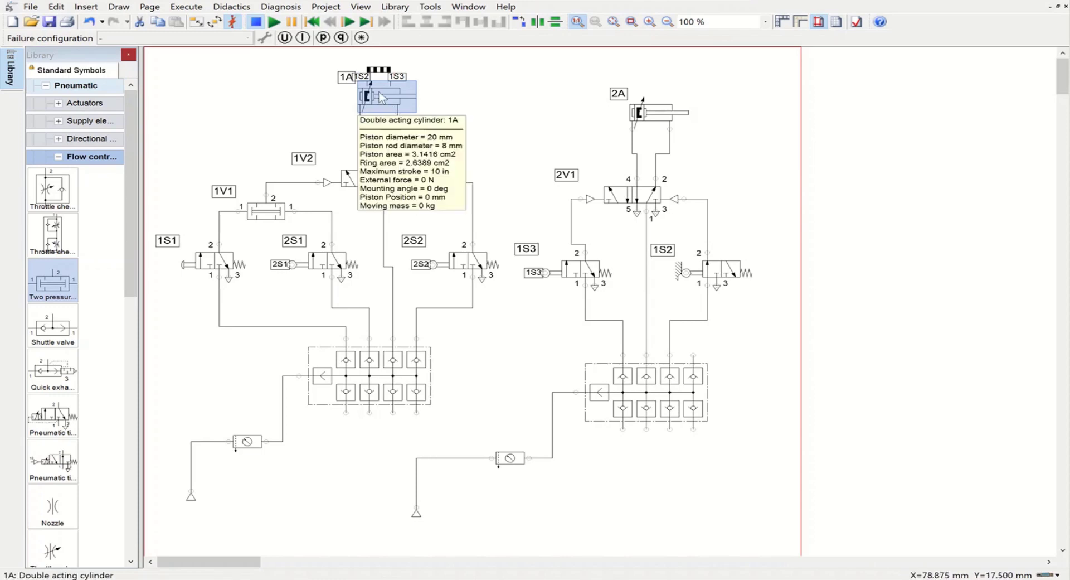
left_click(641, 111)
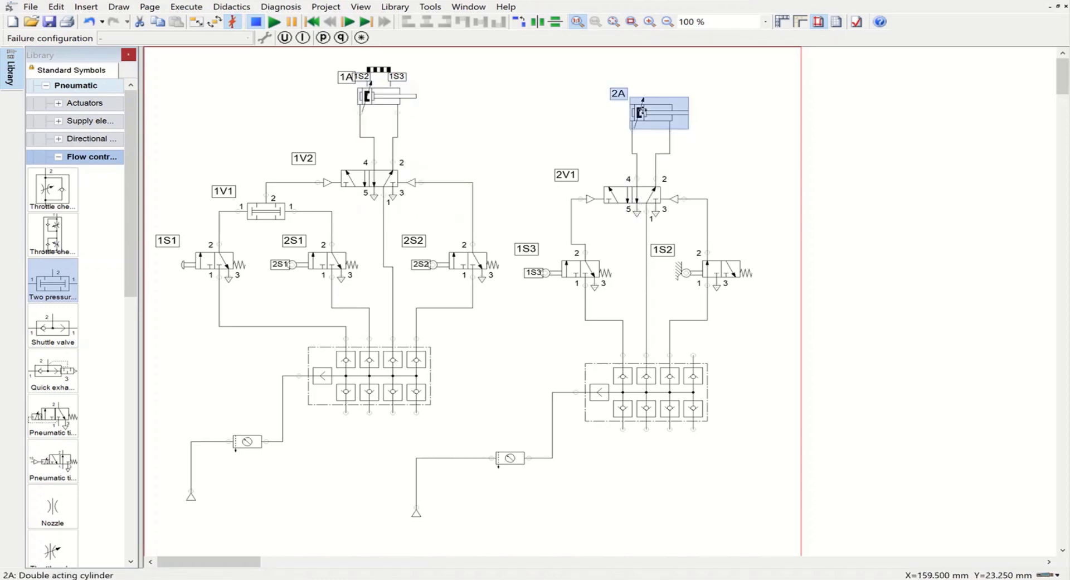
double_click(643, 111)
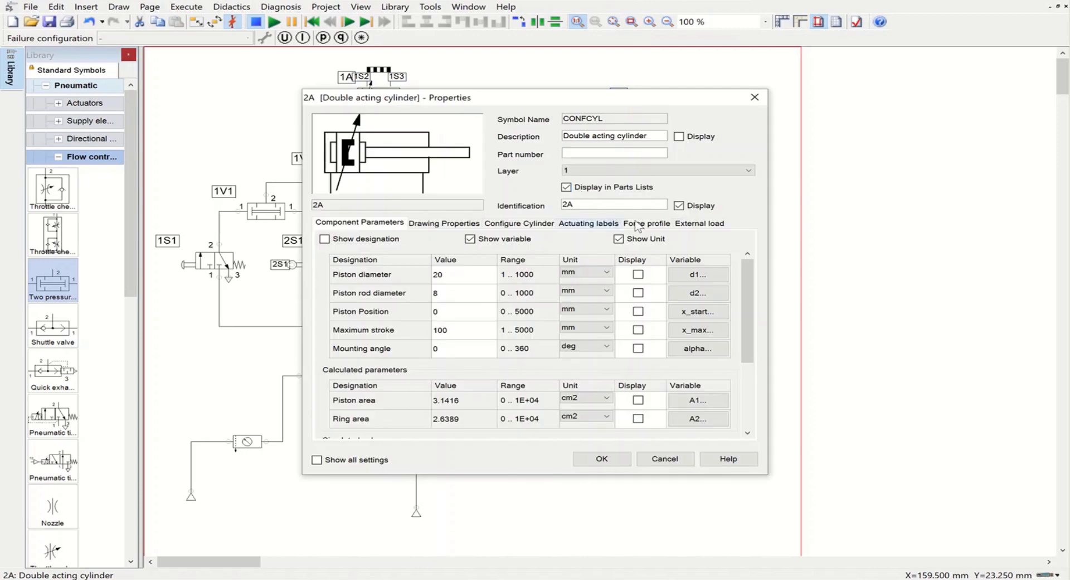
left_click(603, 222)
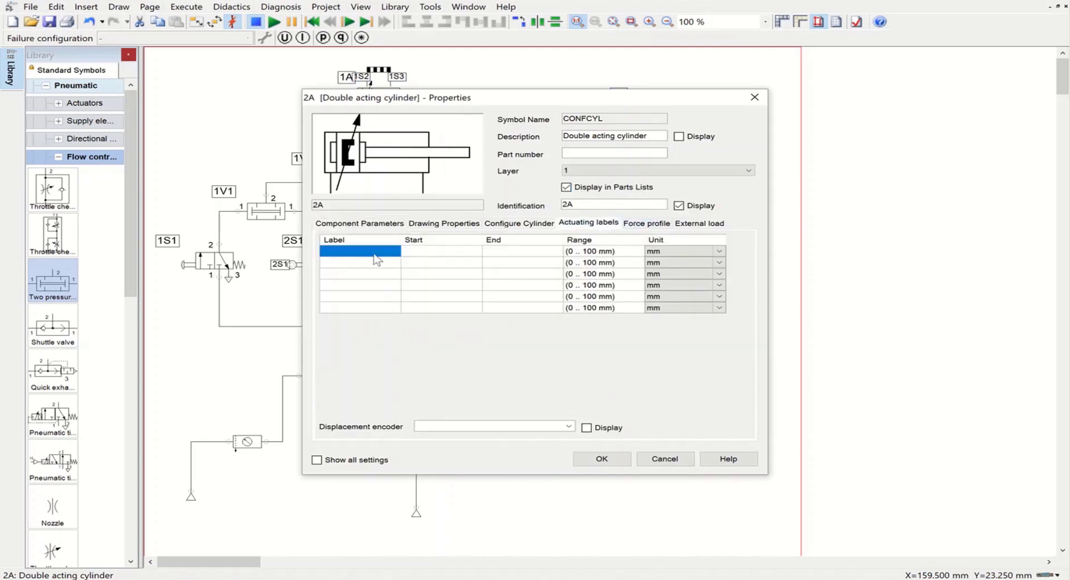
left_click(375, 254)
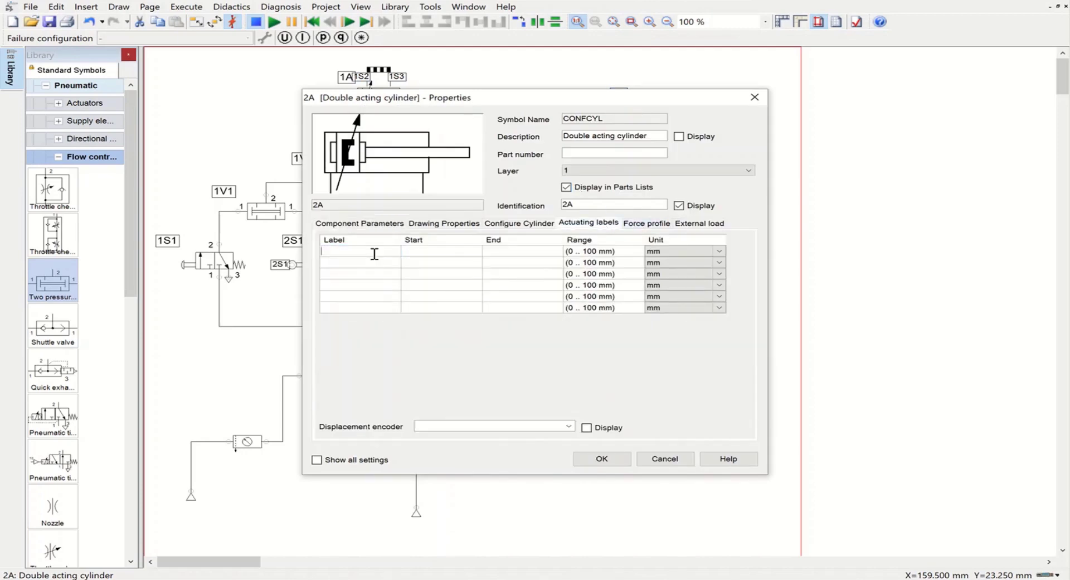
type("2S1")
left_click(422, 251)
type("0")
left_click(496, 252)
type("0")
Step: Add a second actuating label 2S2 to cylinder 2A starting at 10 mm, and apply the cylinder properties
left_click(325, 260)
type("2S2")
left_click(406, 263)
type("10")
left_click(513, 263)
left_click(604, 461)
left_click(794, 384)
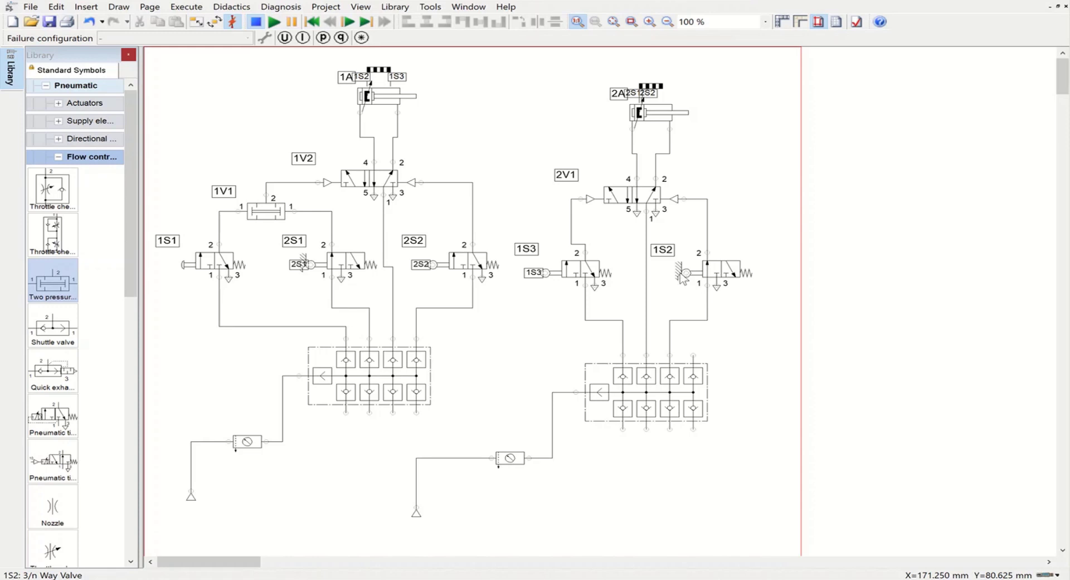
Step: Start the simulation and actuate the manual valve 1S1 to run the cylinder sequence
left_click(274, 22)
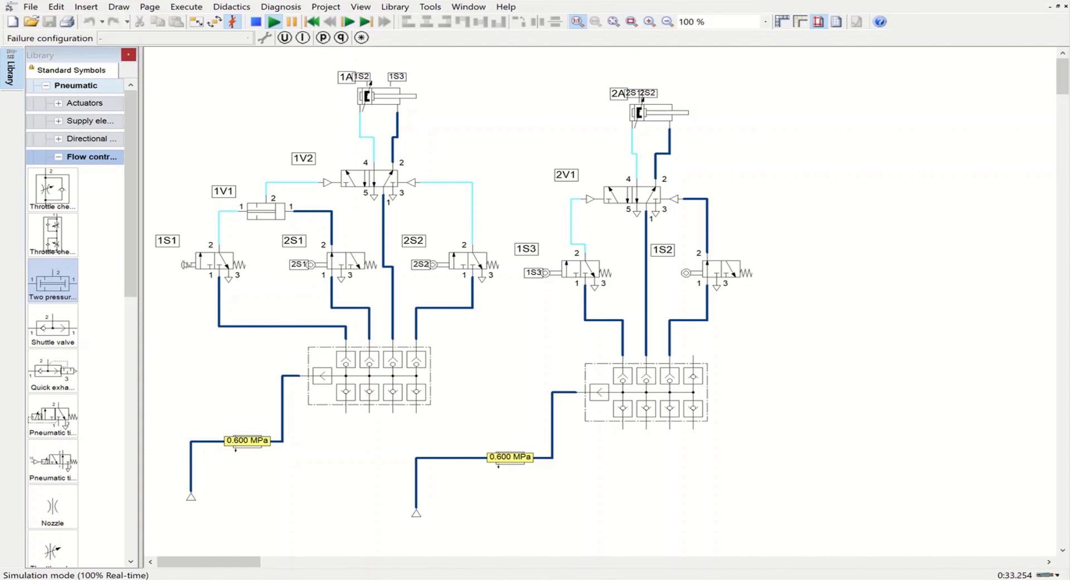
left_click(184, 265)
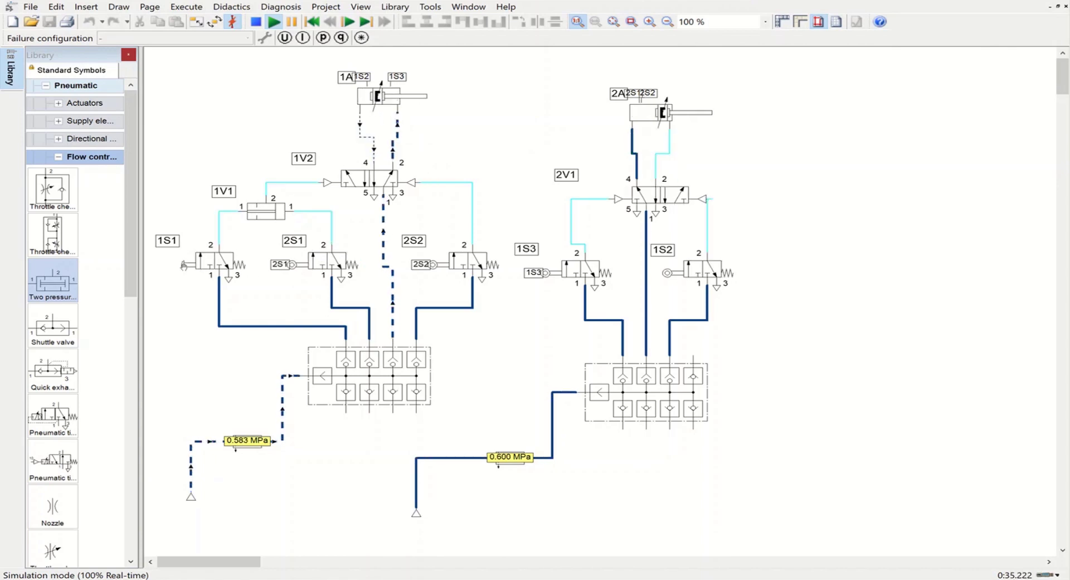